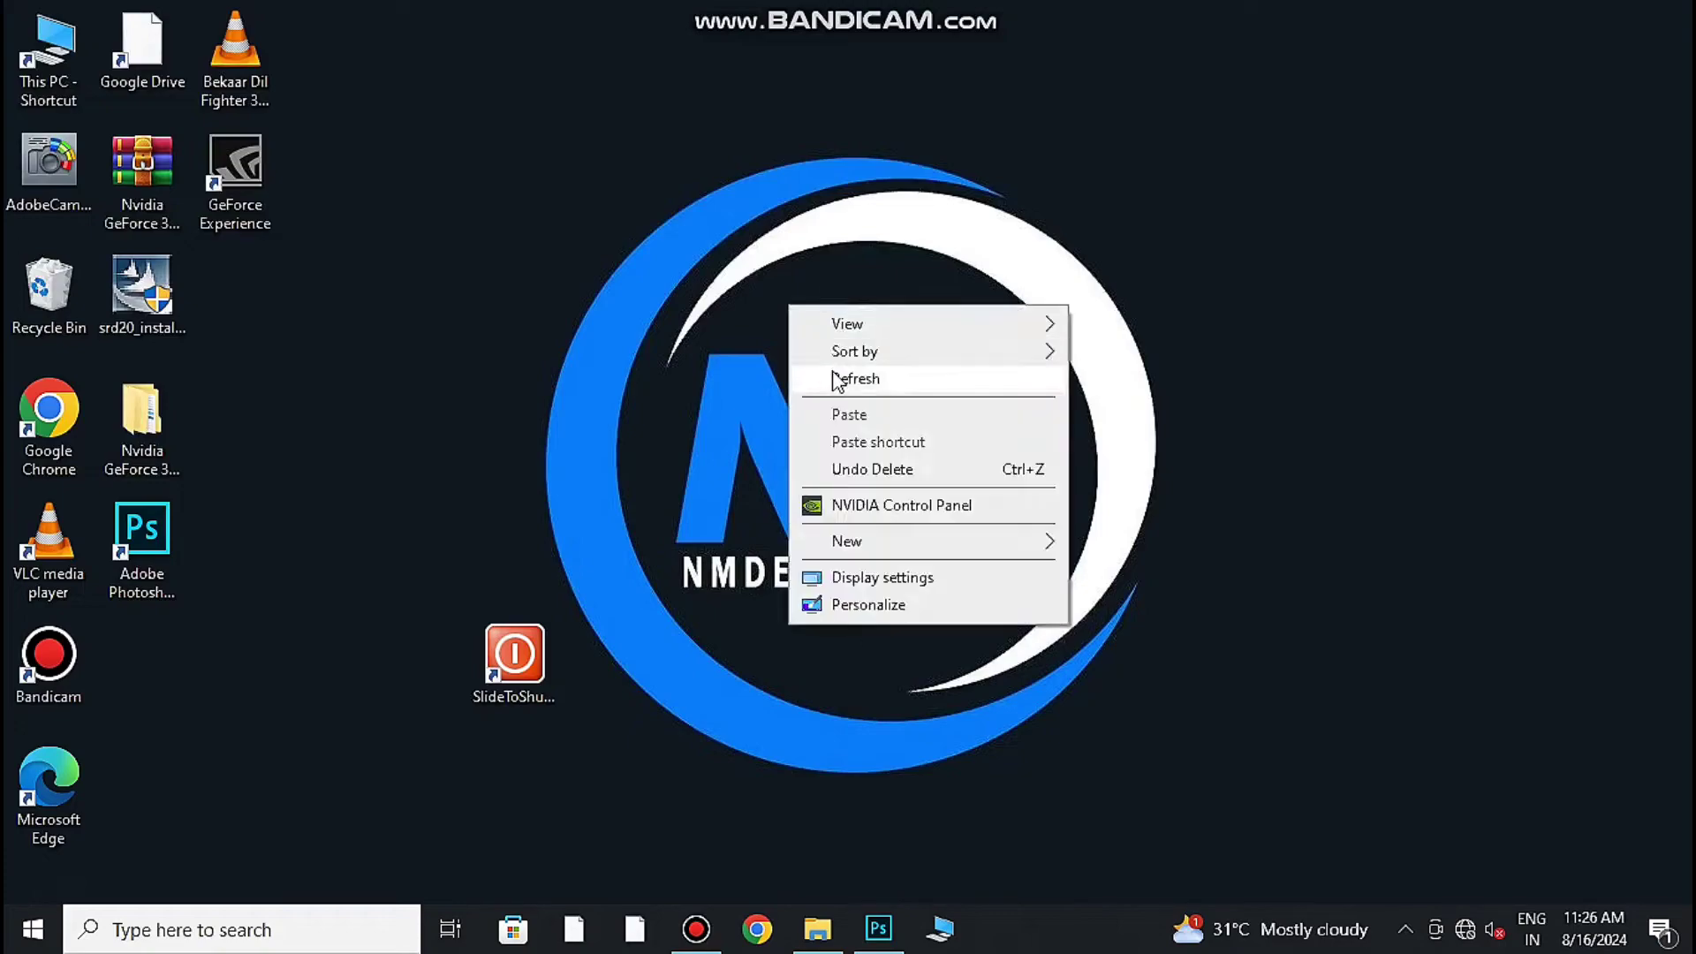
Step: Place the portrait photo on the poster canvas, scale it to fill the page, and duplicate its layer
left_click(835, 378)
left_click(878, 928)
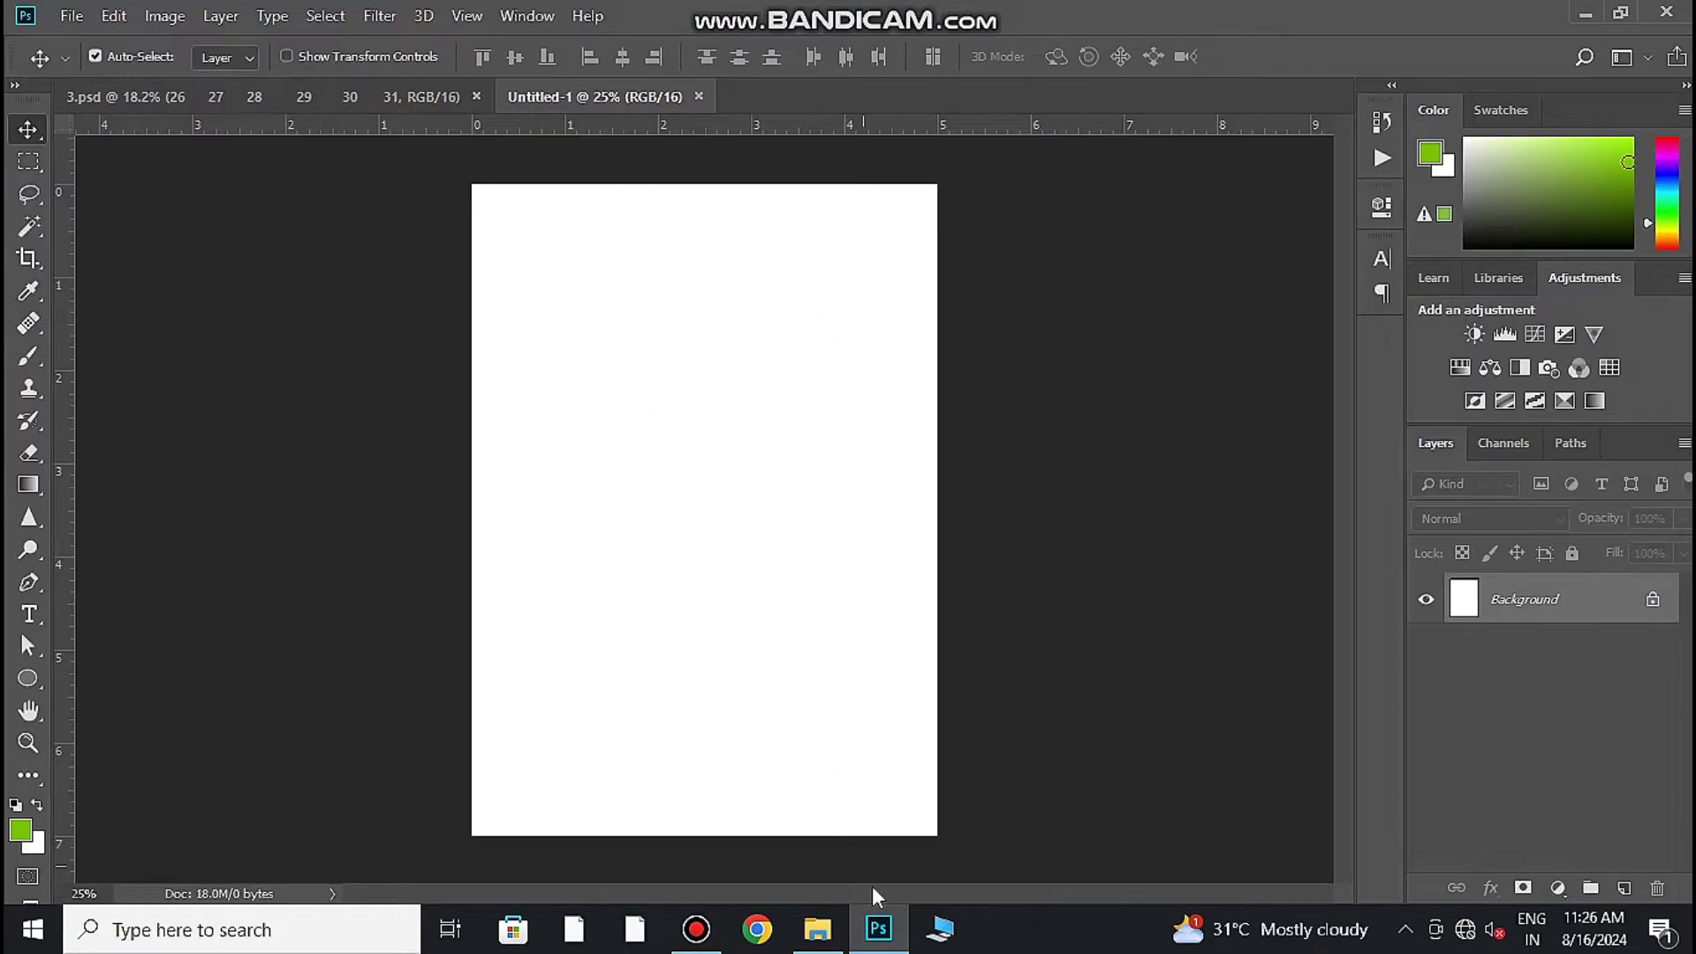
left_click(817, 927)
mouse_move(942, 344)
left_mouse_down()
mouse_move(924, 475)
mouse_move(784, 607)
left_mouse_up()
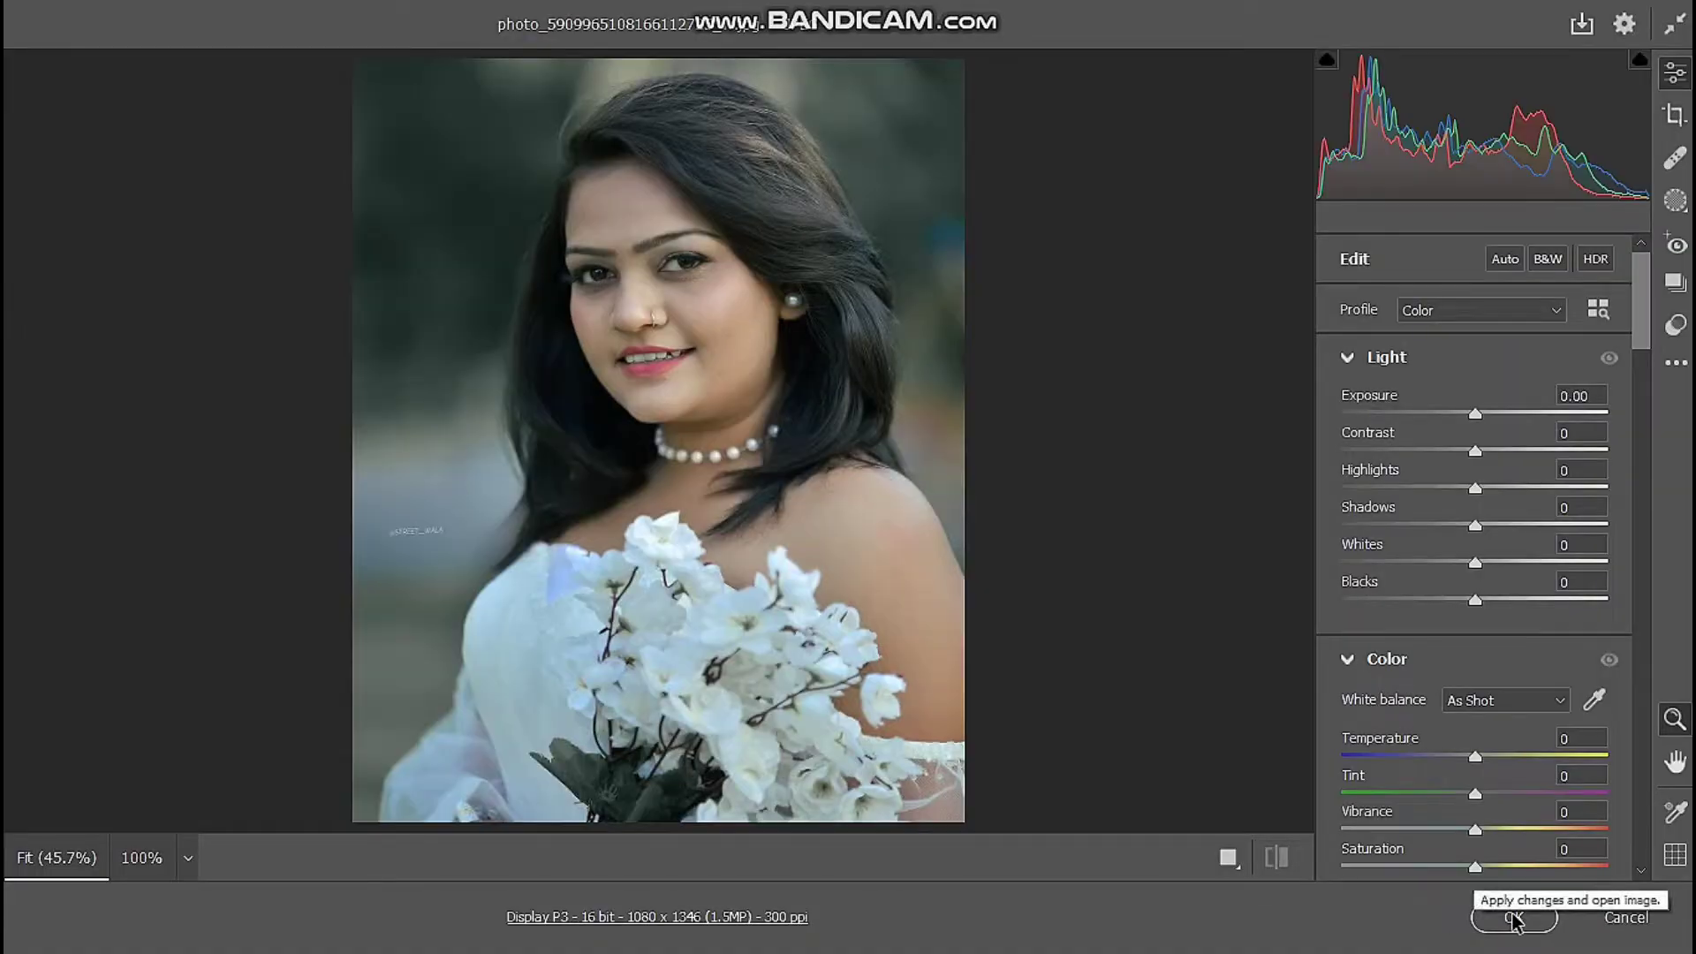
left_click(1512, 884)
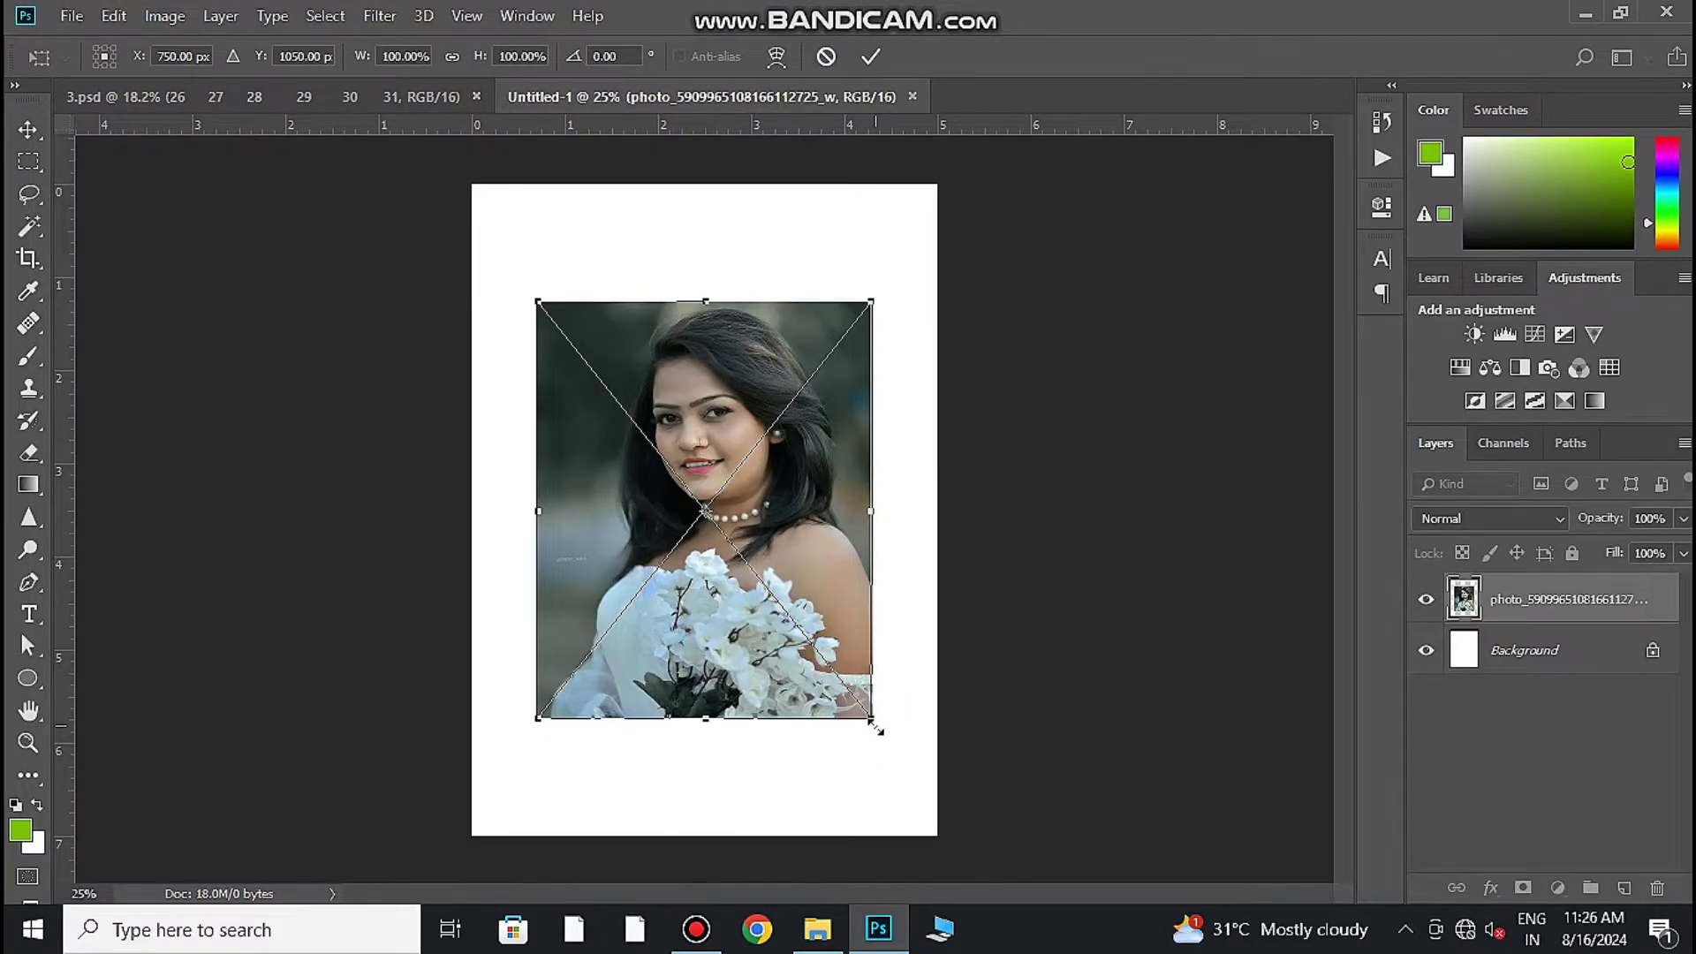
left_click_drag(877, 726, 938, 837)
key("Return")
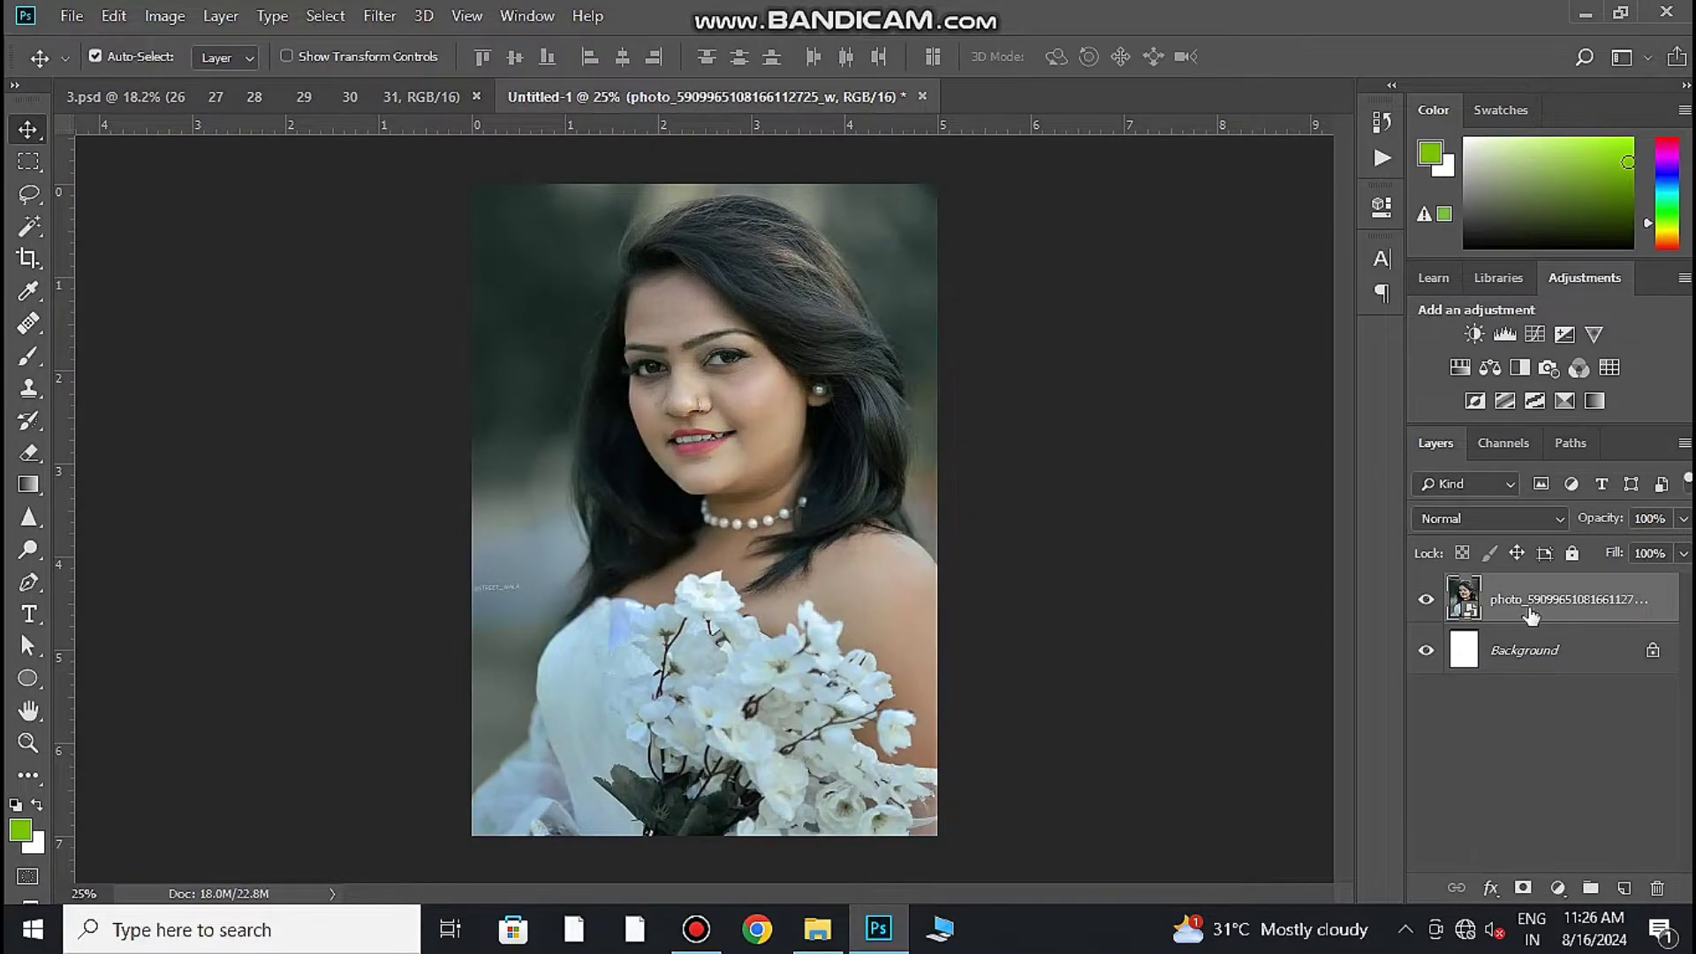
key("ctrl+j")
Step: Apply a Gaussian Blur to the lower portrait copy
left_click(1558, 673)
left_click(385, 20)
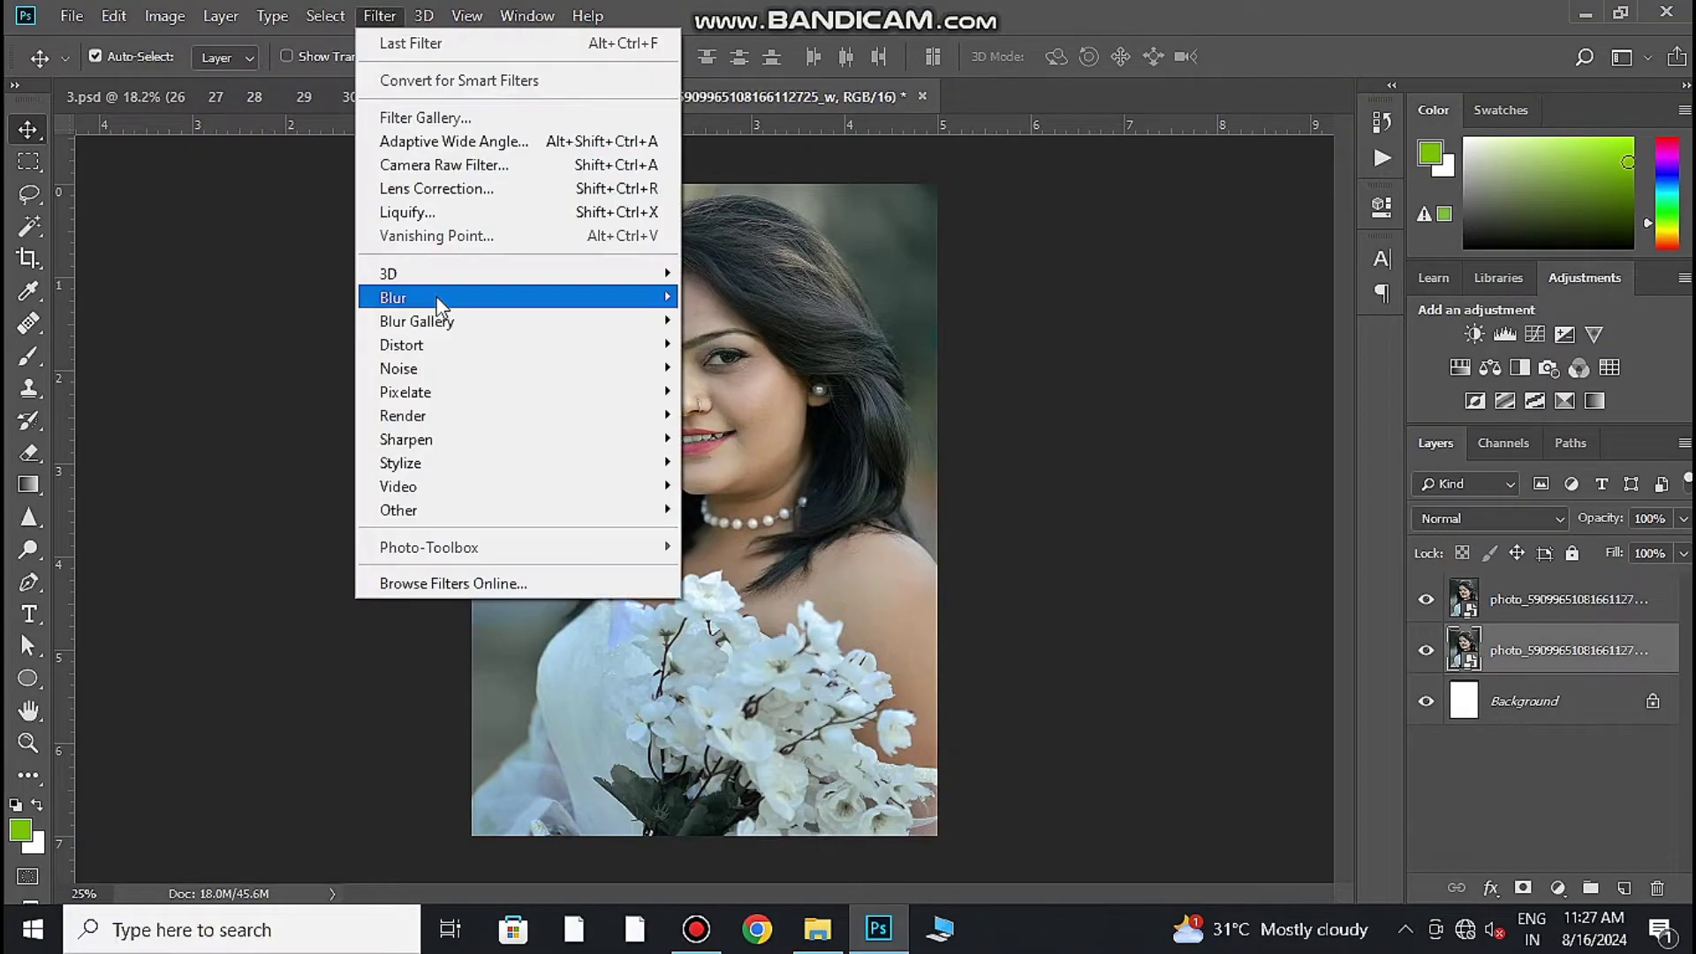
left_click(718, 381)
left_click(1563, 237)
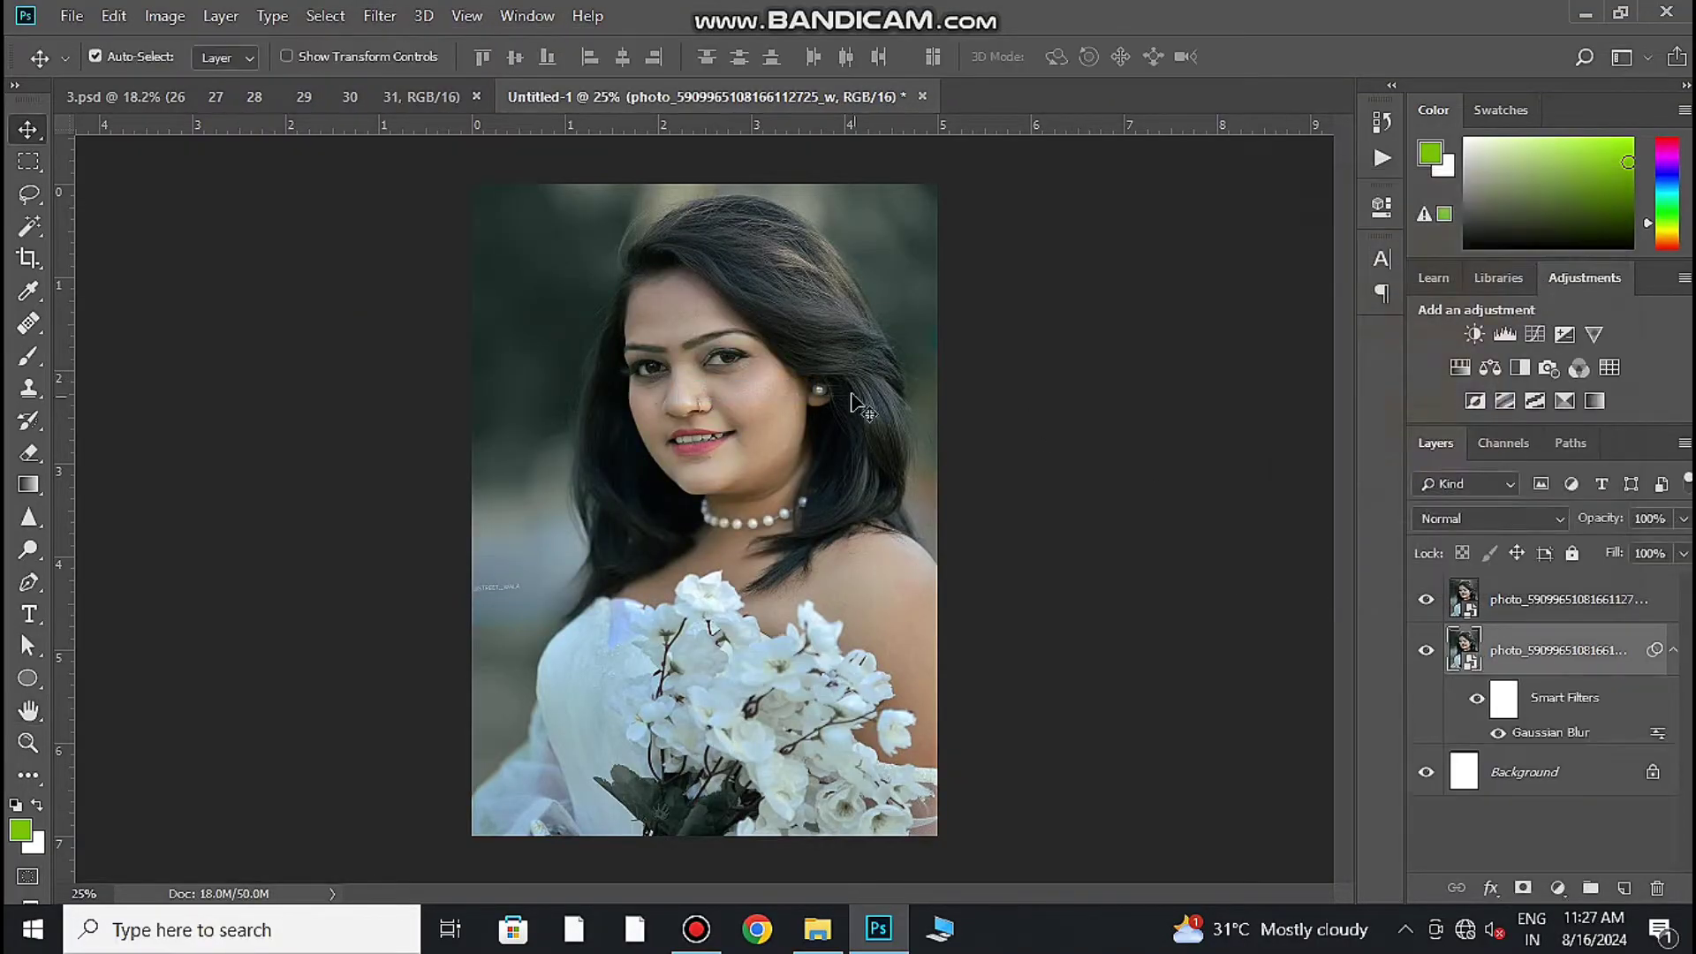
Step: Shift the sharp top copy slightly left and shrink it a little
mouse_move(746, 402)
left_mouse_down()
mouse_move(668, 400)
mouse_move(710, 431)
left_mouse_up()
key("ctrl+t")
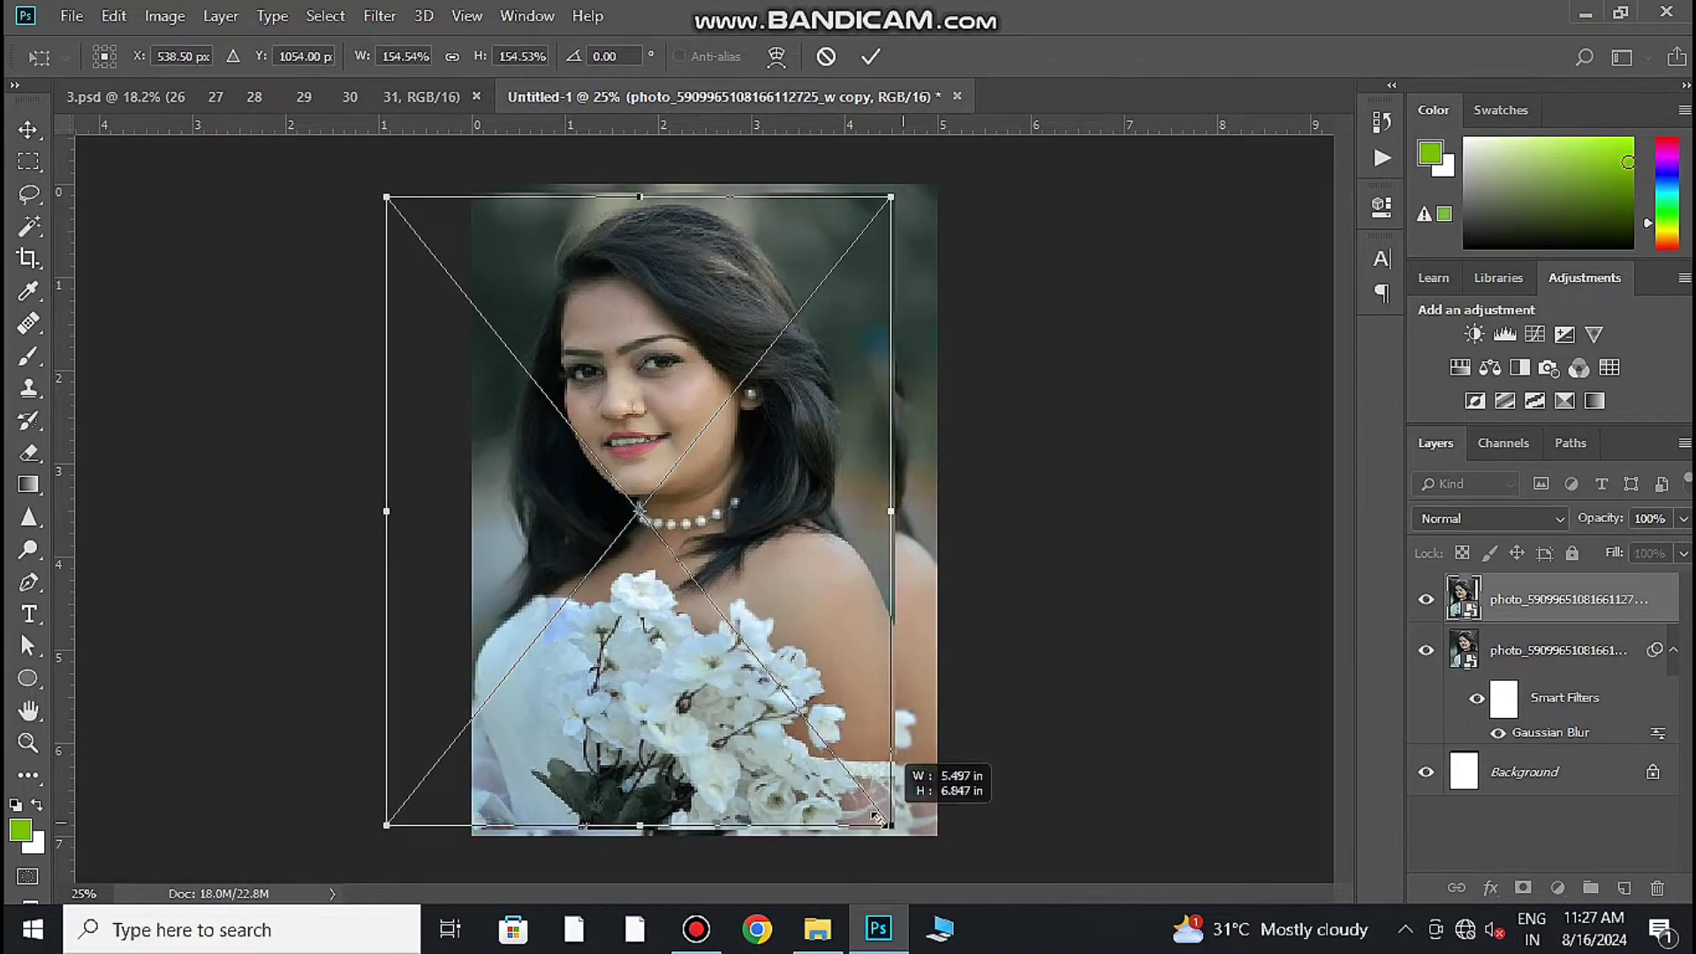
left_click_drag(901, 830, 895, 808)
left_click(870, 56)
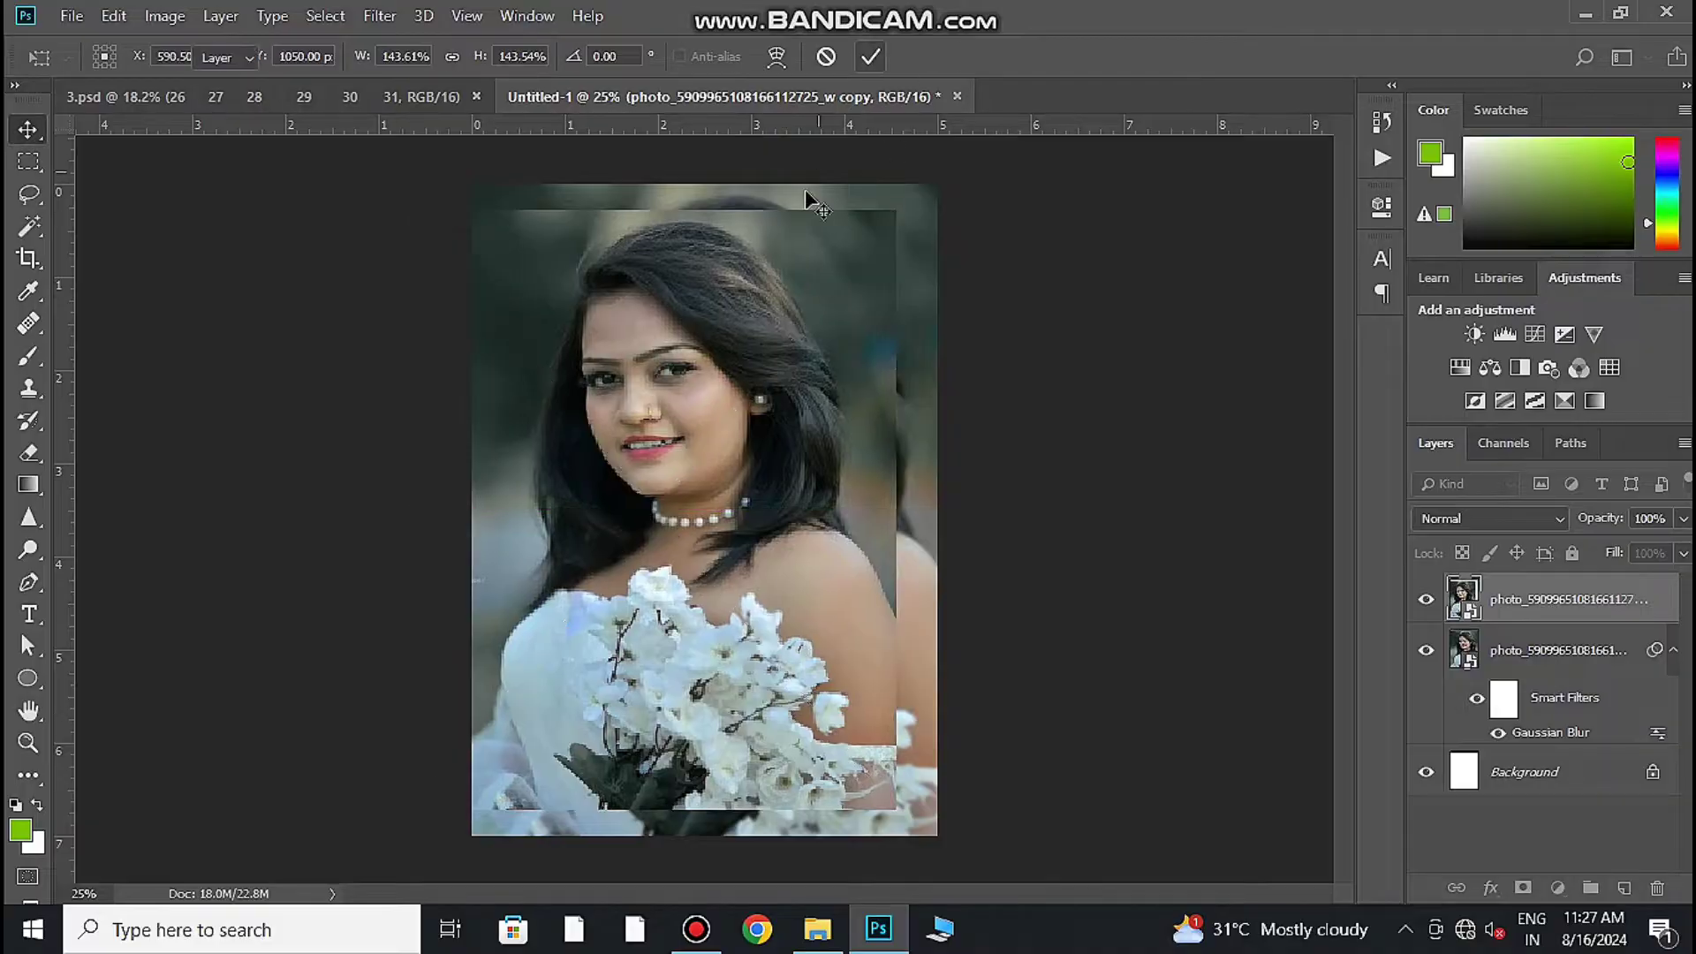
Step: Add a second Gaussian Blur at radius about 72 to the lower copy, keeping the sharp copy visible
left_click(1425, 599)
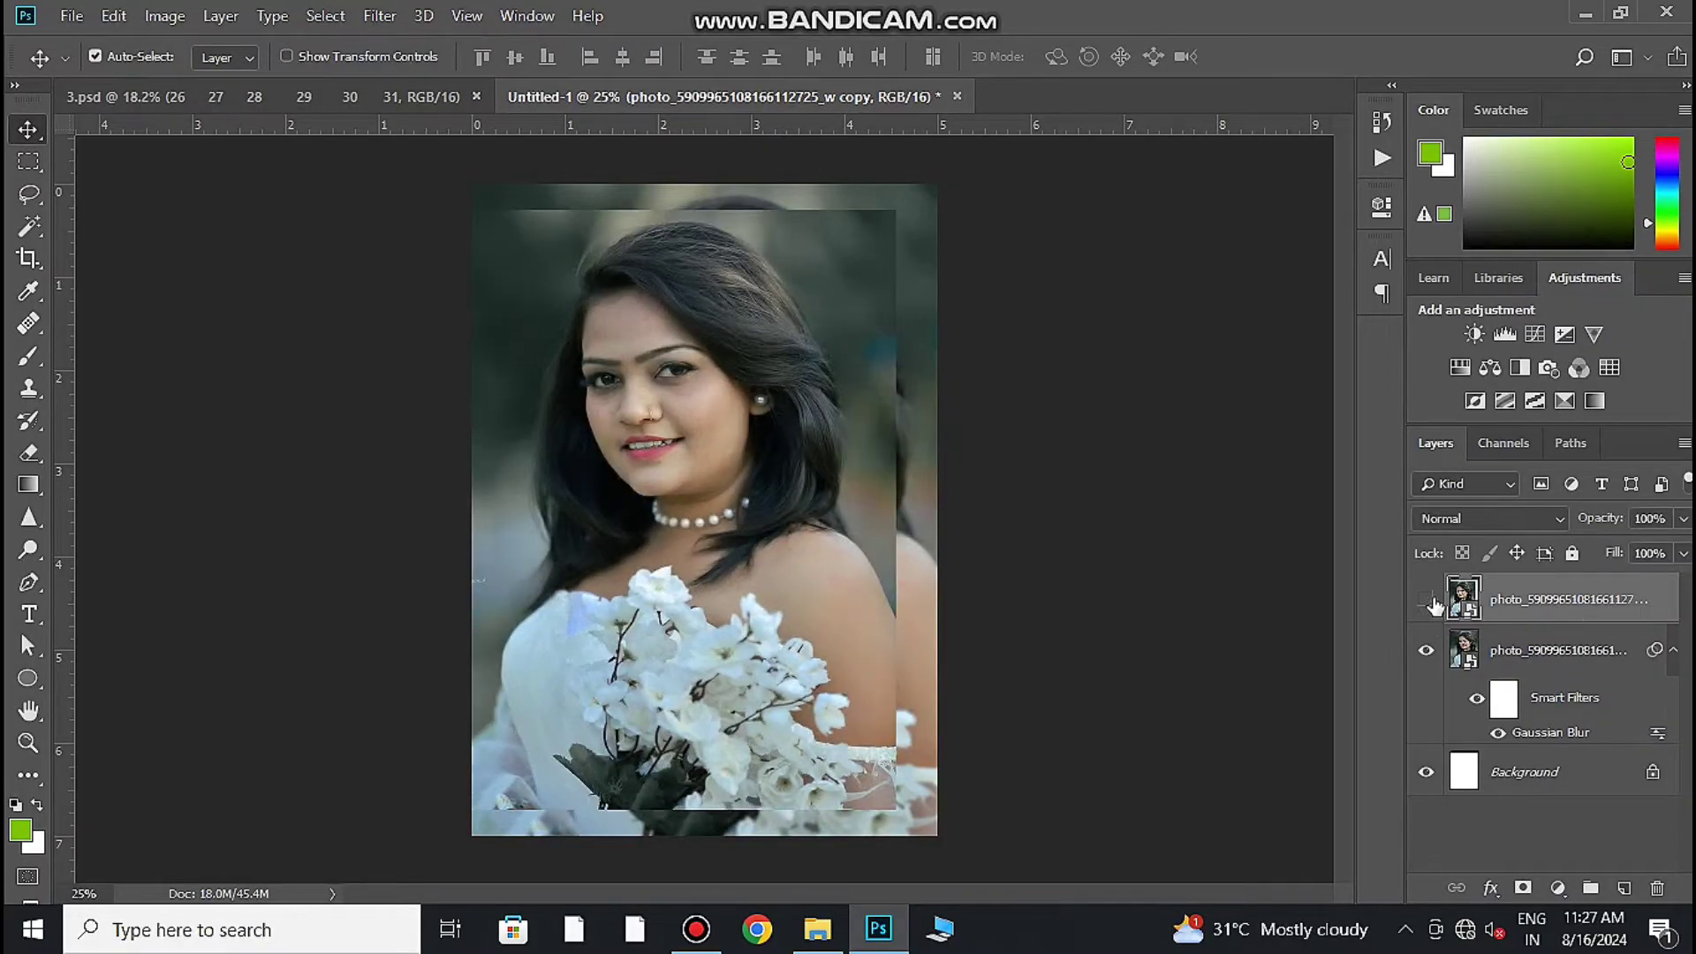
left_click(1555, 650)
left_click(379, 16)
mouse_move(392, 297)
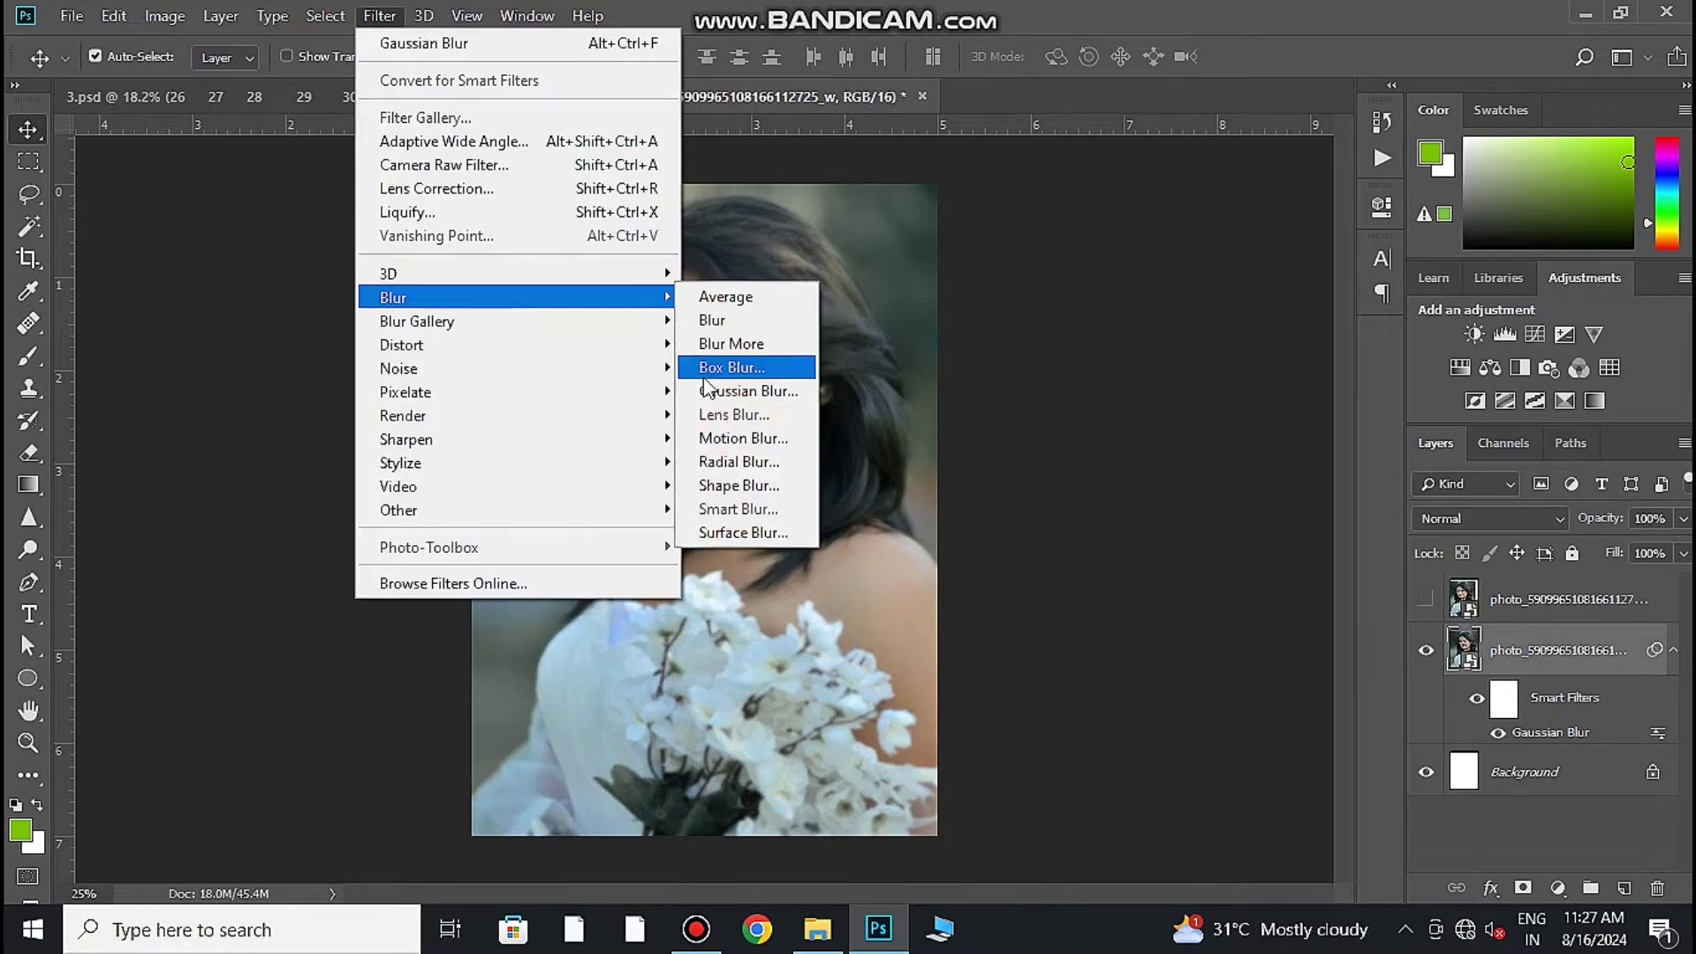
left_click(893, 371)
left_click_drag(1356, 574, 1393, 574)
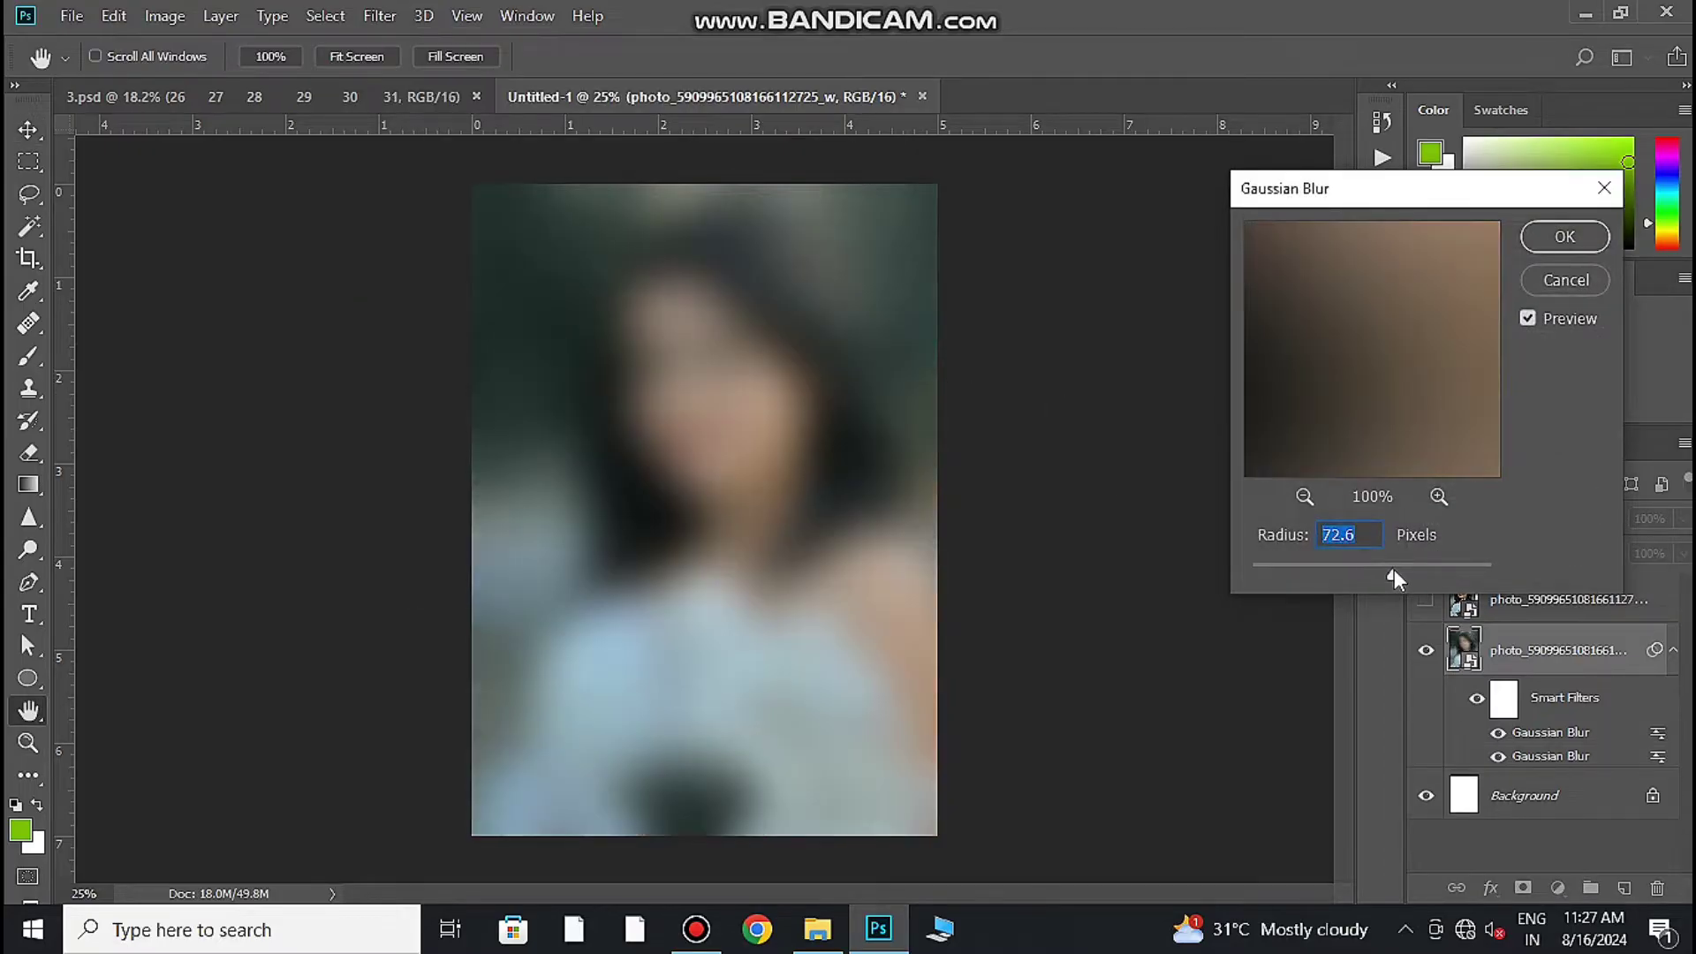
left_click(1563, 234)
left_click(1425, 598)
left_click(1554, 598)
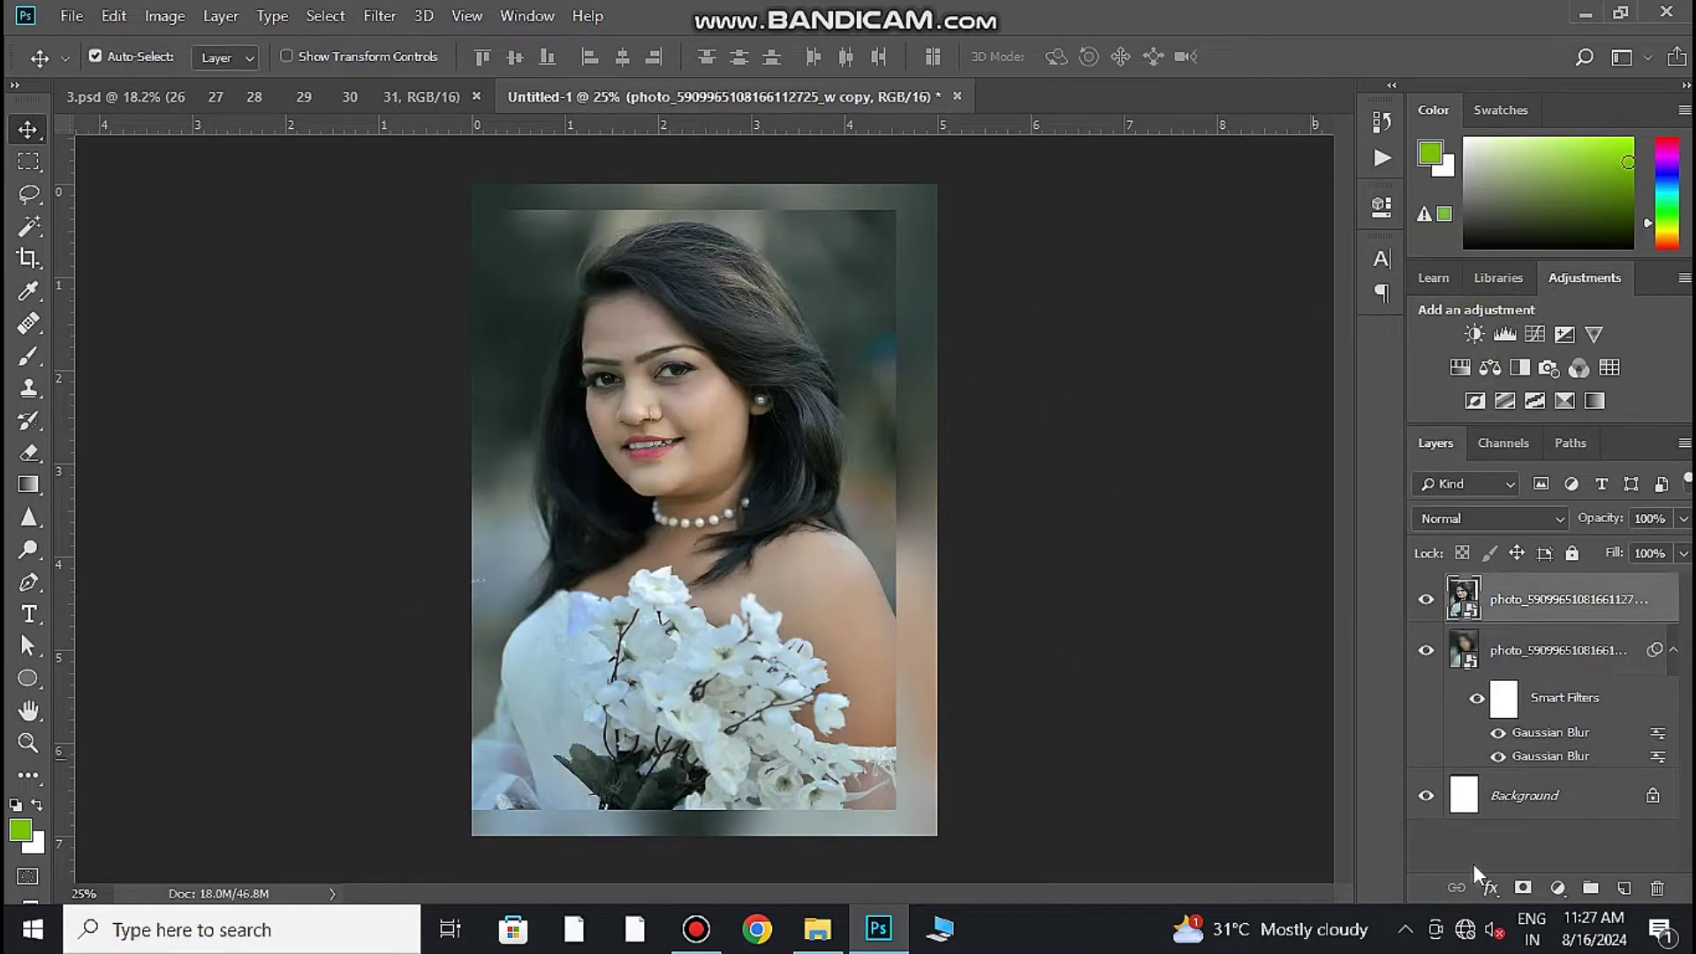
Step: Add a black mask to the sharp copy and paint white at 49% opacity to reveal eyes, face, hair and shoulders
left_click(1523, 888, "alt")
left_click(28, 356)
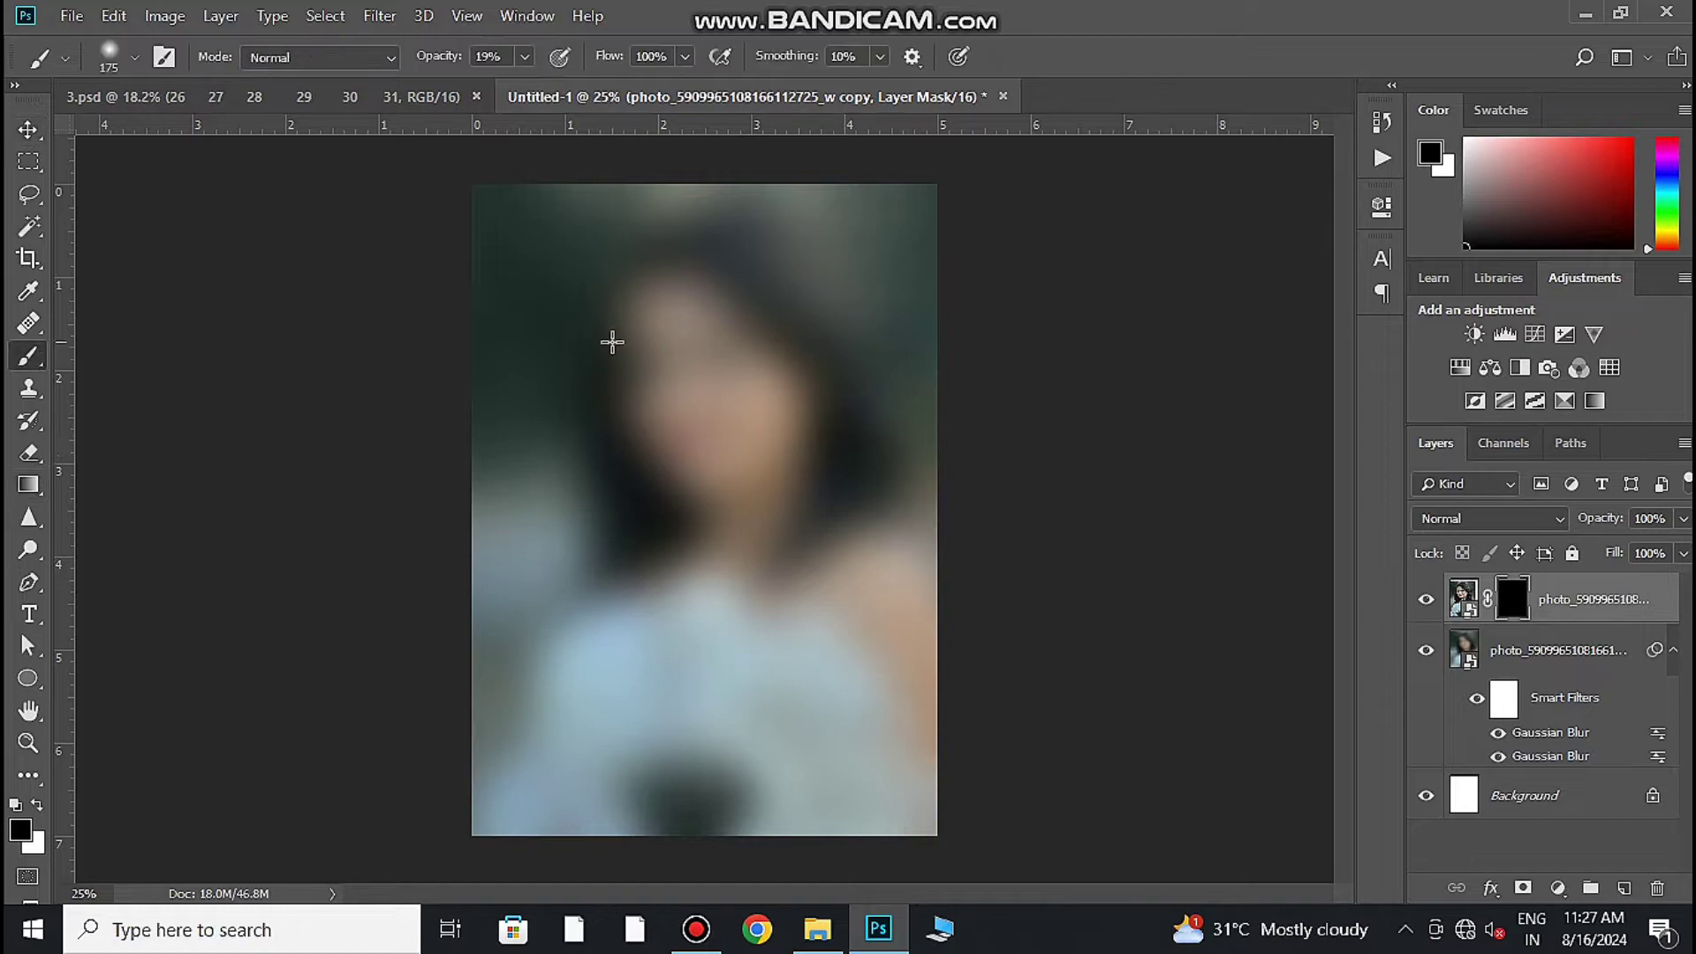
left_click_drag(526, 69, 522, 65)
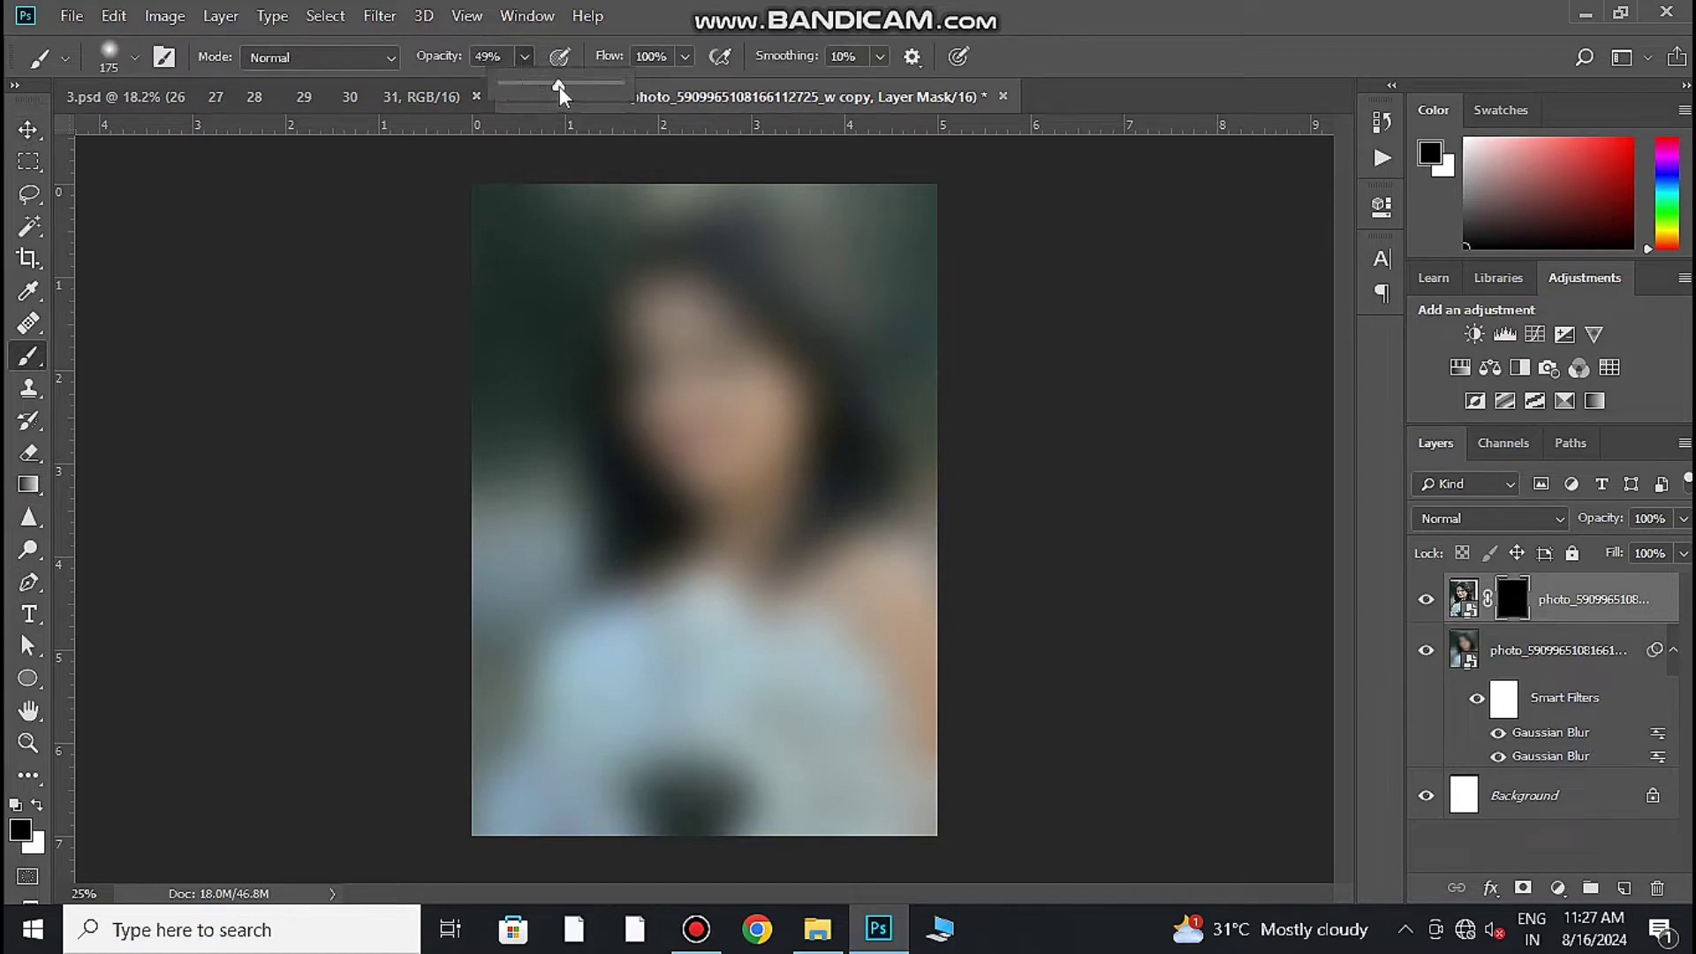
left_click(27, 830)
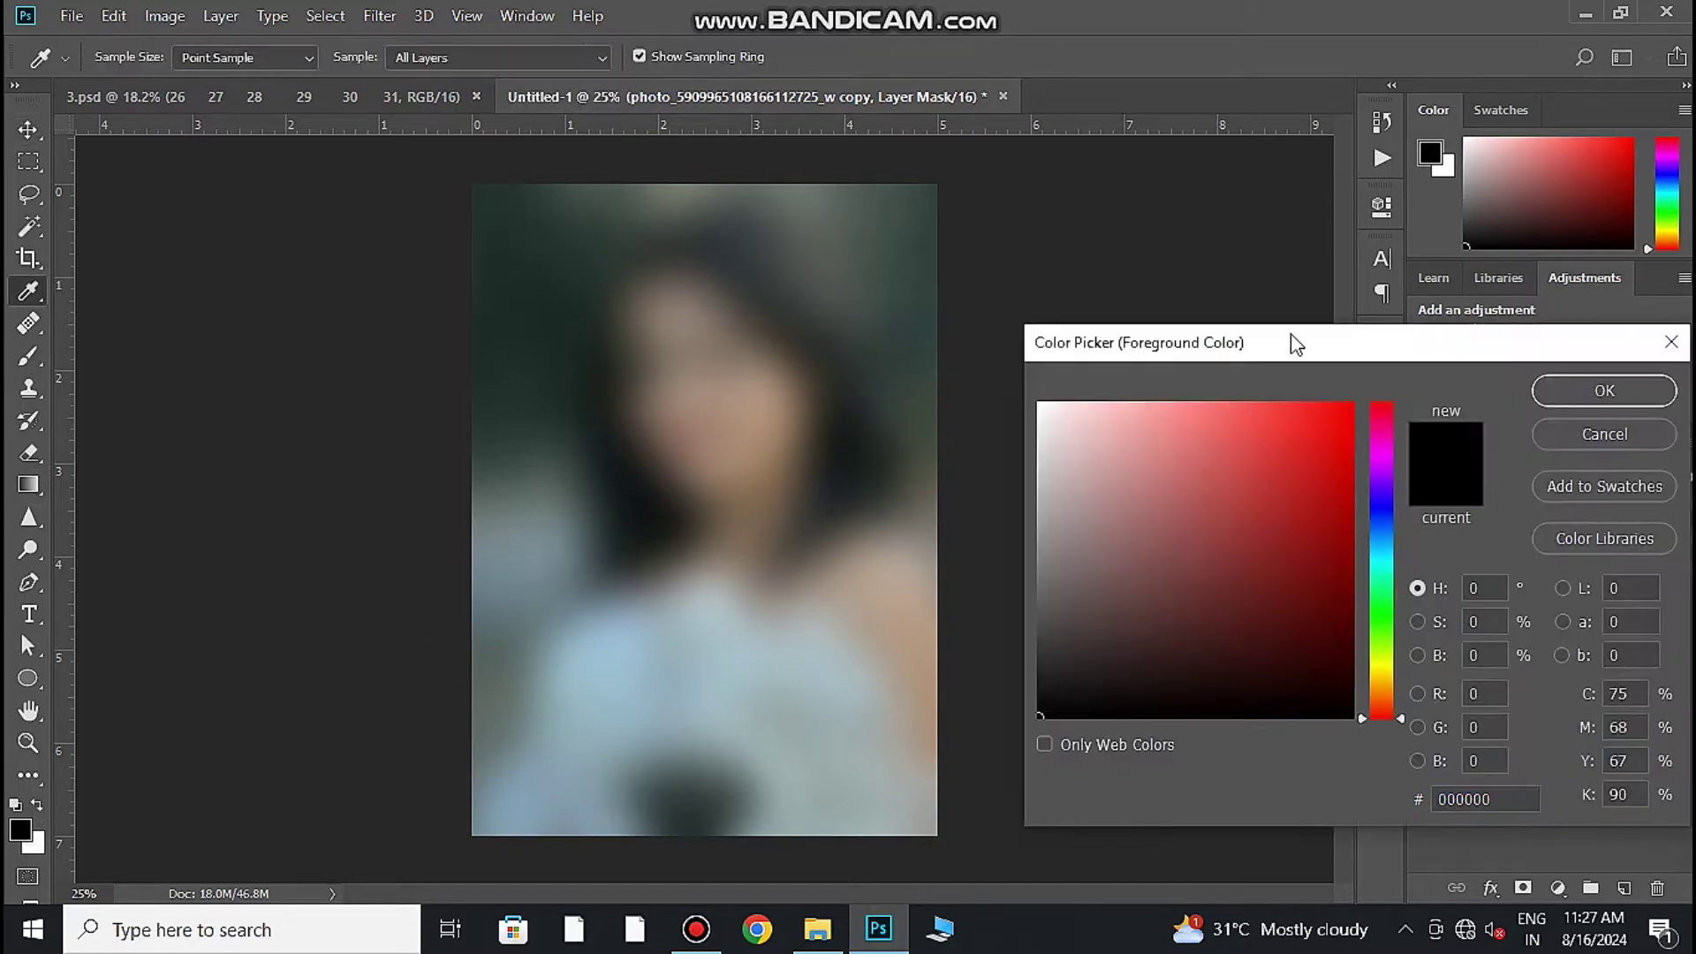
left_click(1585, 434)
key("x")
mouse_move(730, 379)
left_mouse_down()
mouse_move(686, 399)
mouse_move(630, 513)
mouse_move(749, 283)
mouse_move(664, 328)
left_mouse_up()
key("bracketright")
key("bracketright")
key("bracketright")
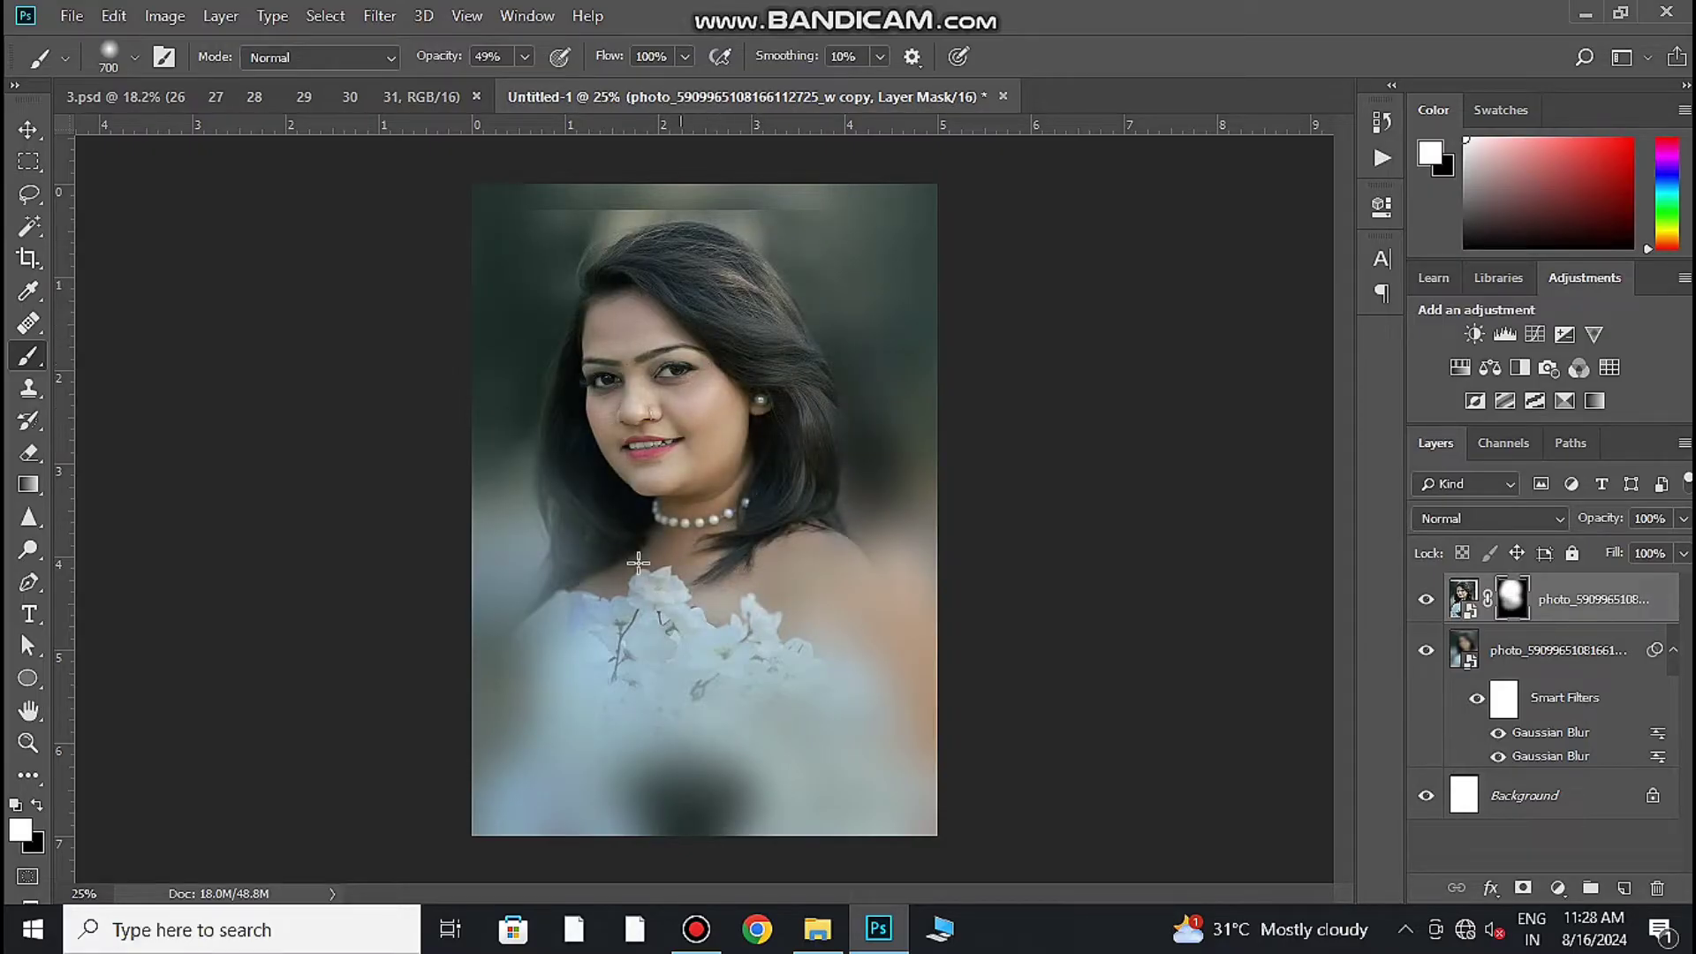
left_click_drag(638, 561, 604, 495)
Step: Nudge the sharp portrait up and left to line it up with the blurred background
key("v")
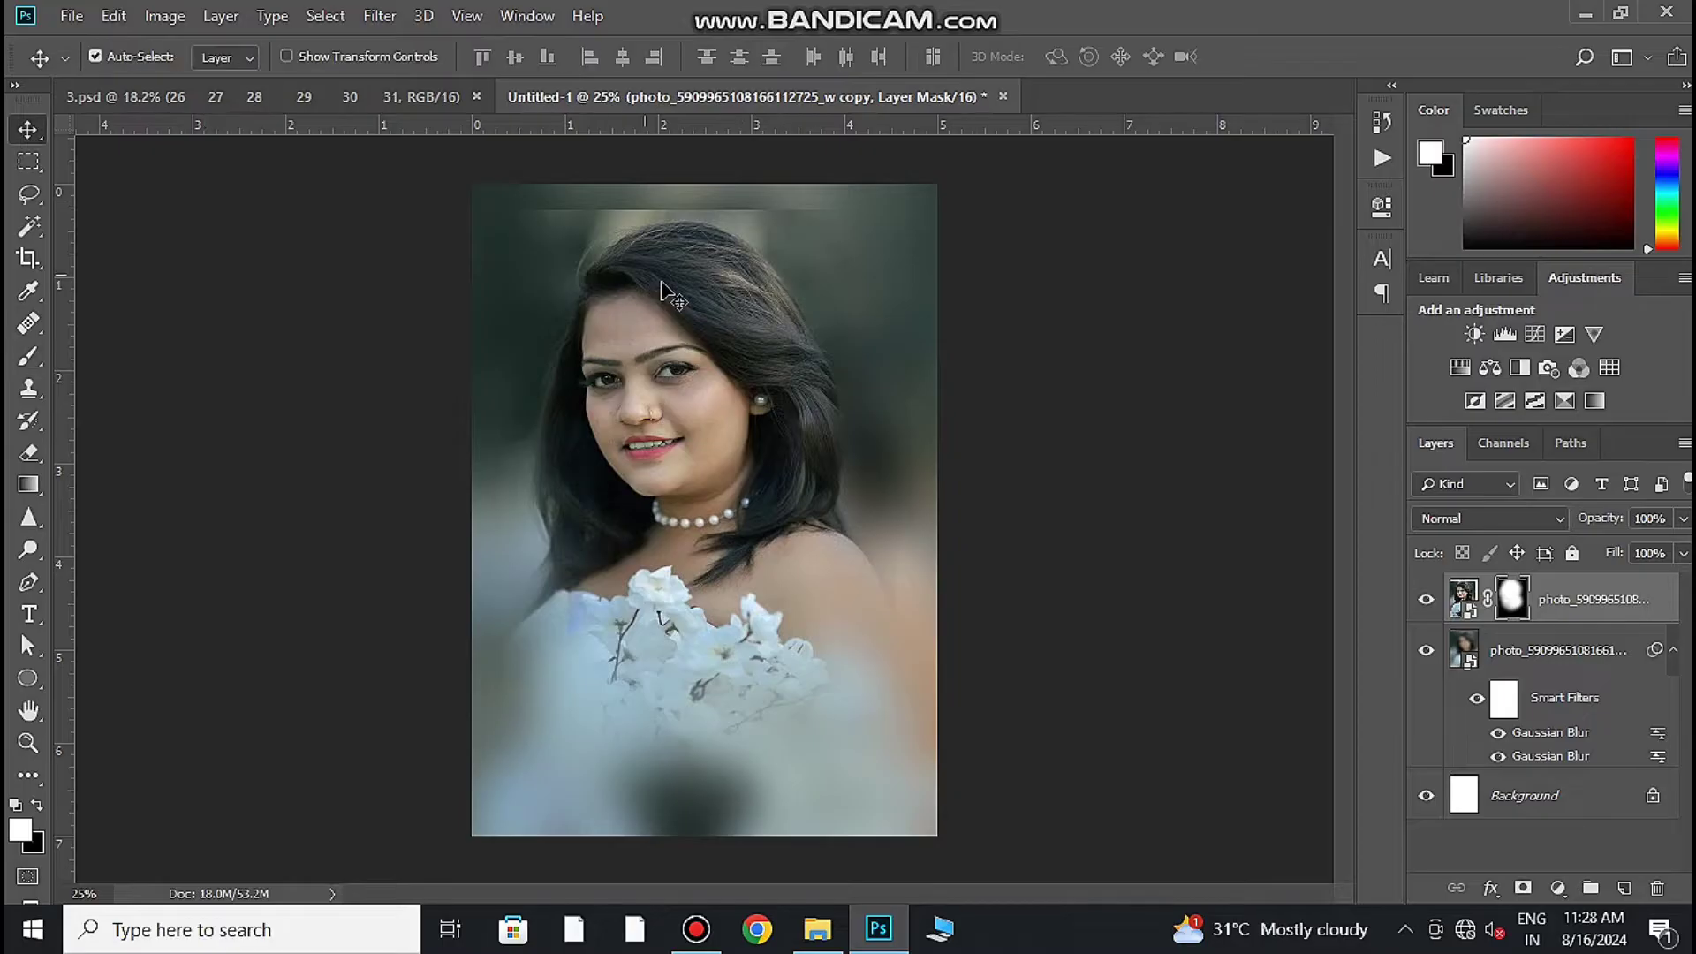
left_click_drag(663, 292, 638, 265)
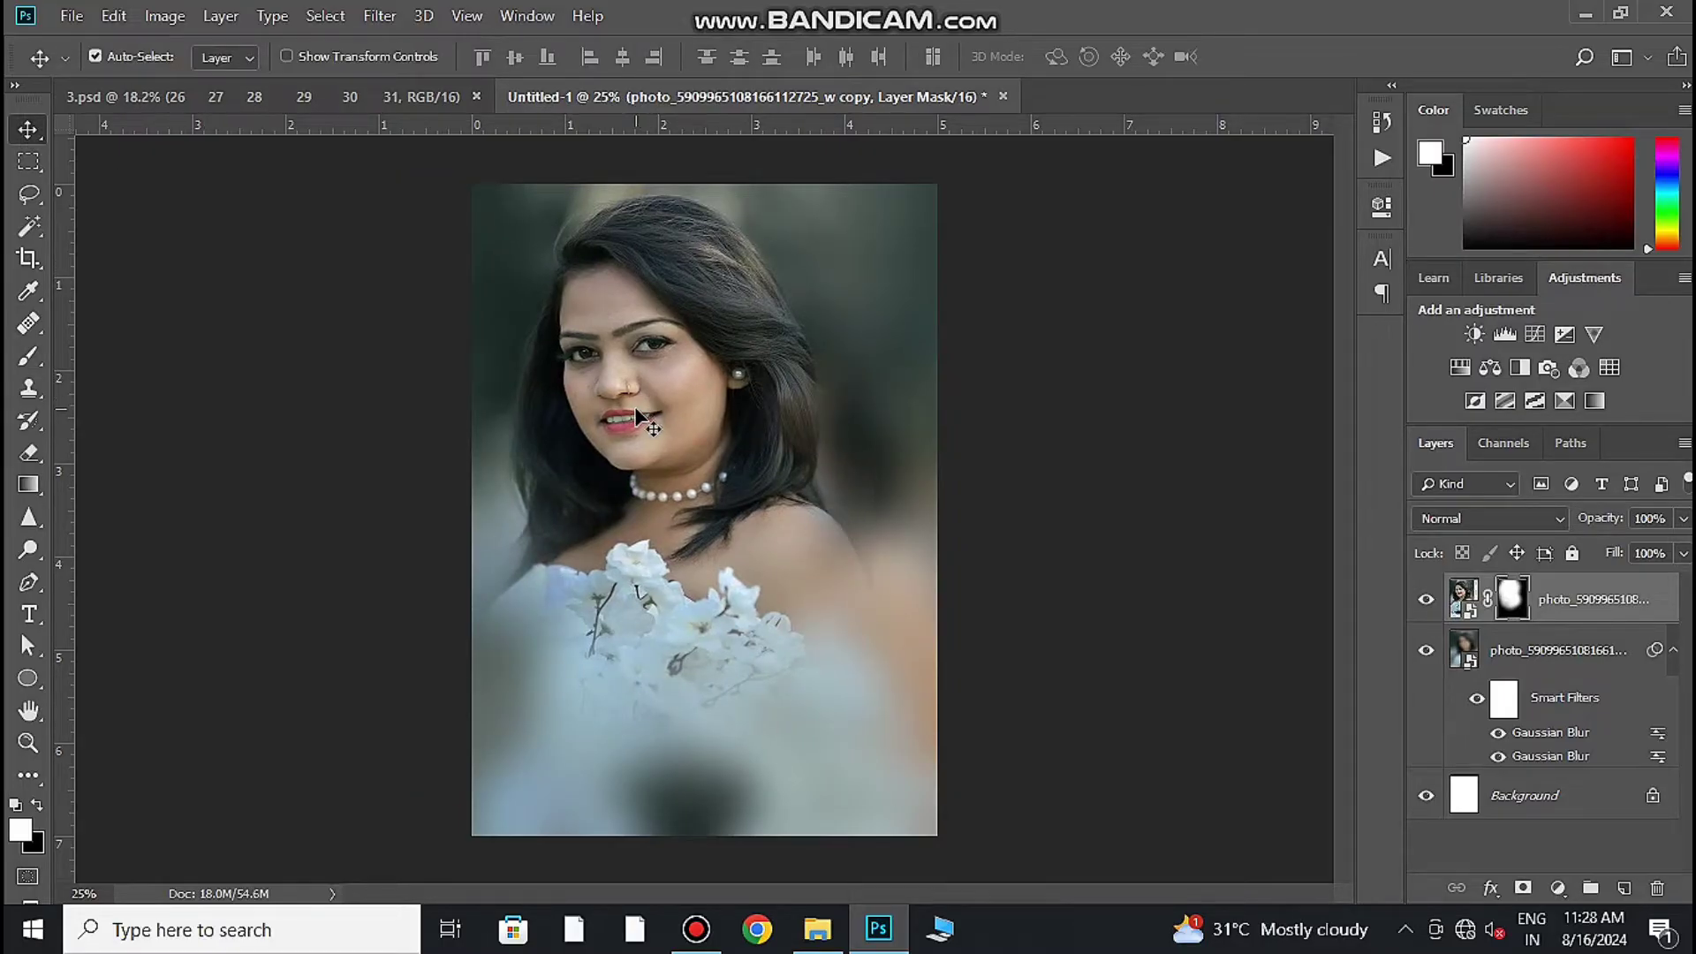
left_click_drag(635, 409, 621, 409)
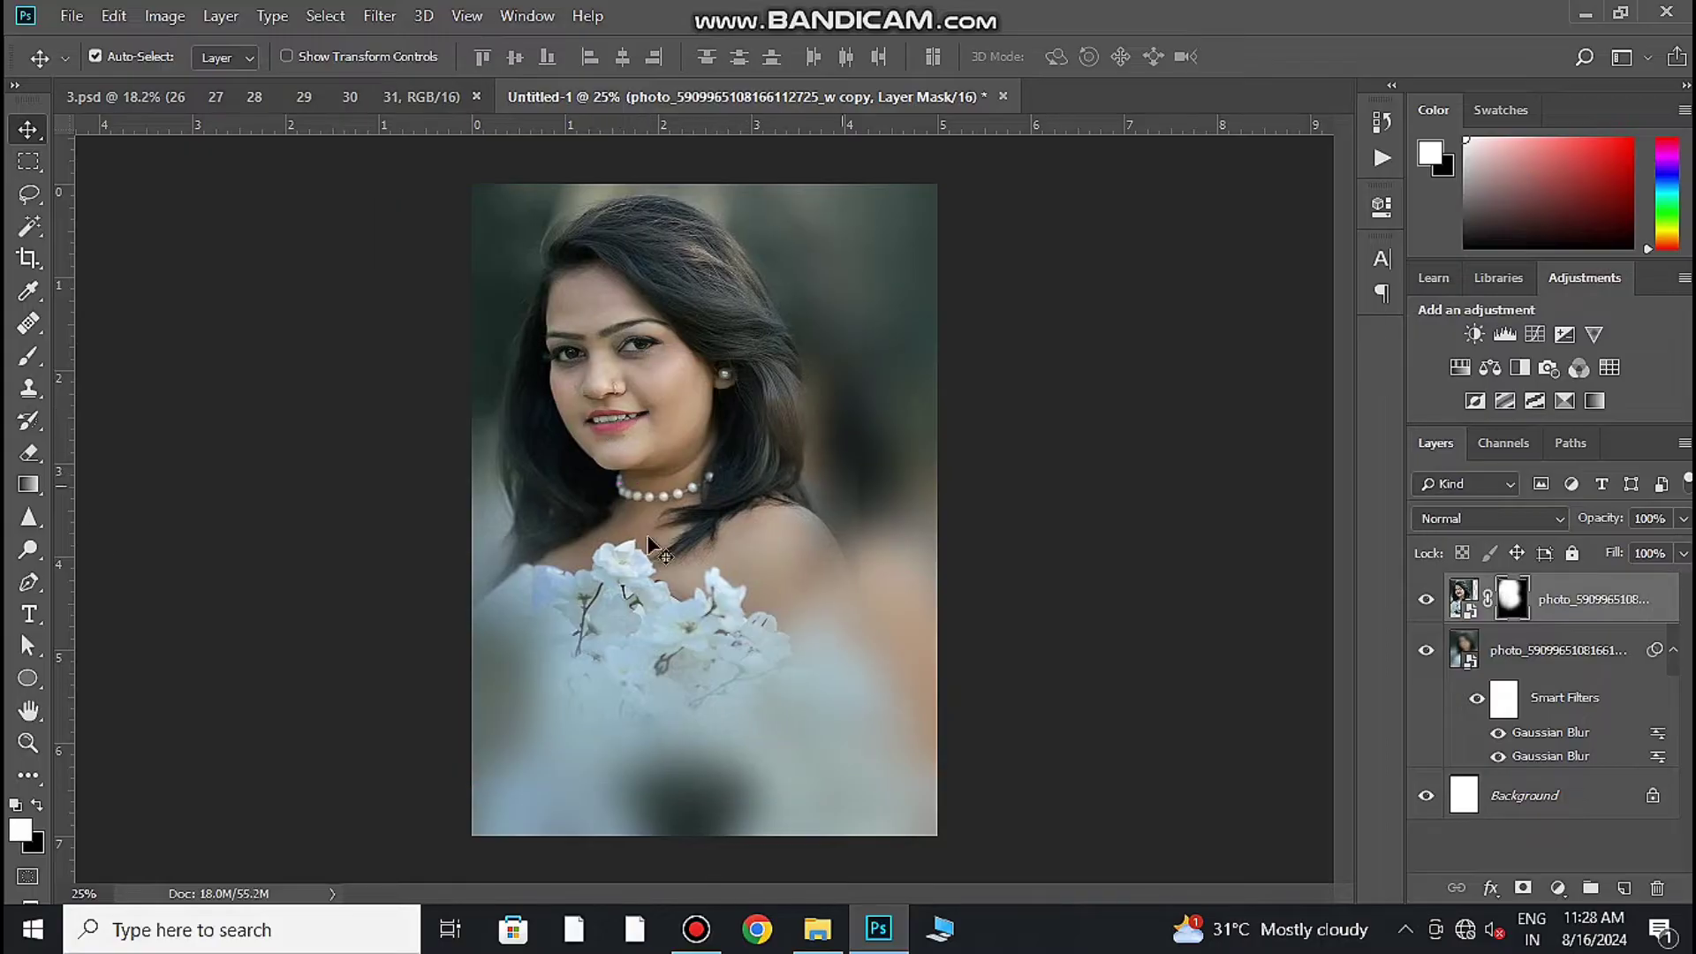
left_click(38, 804)
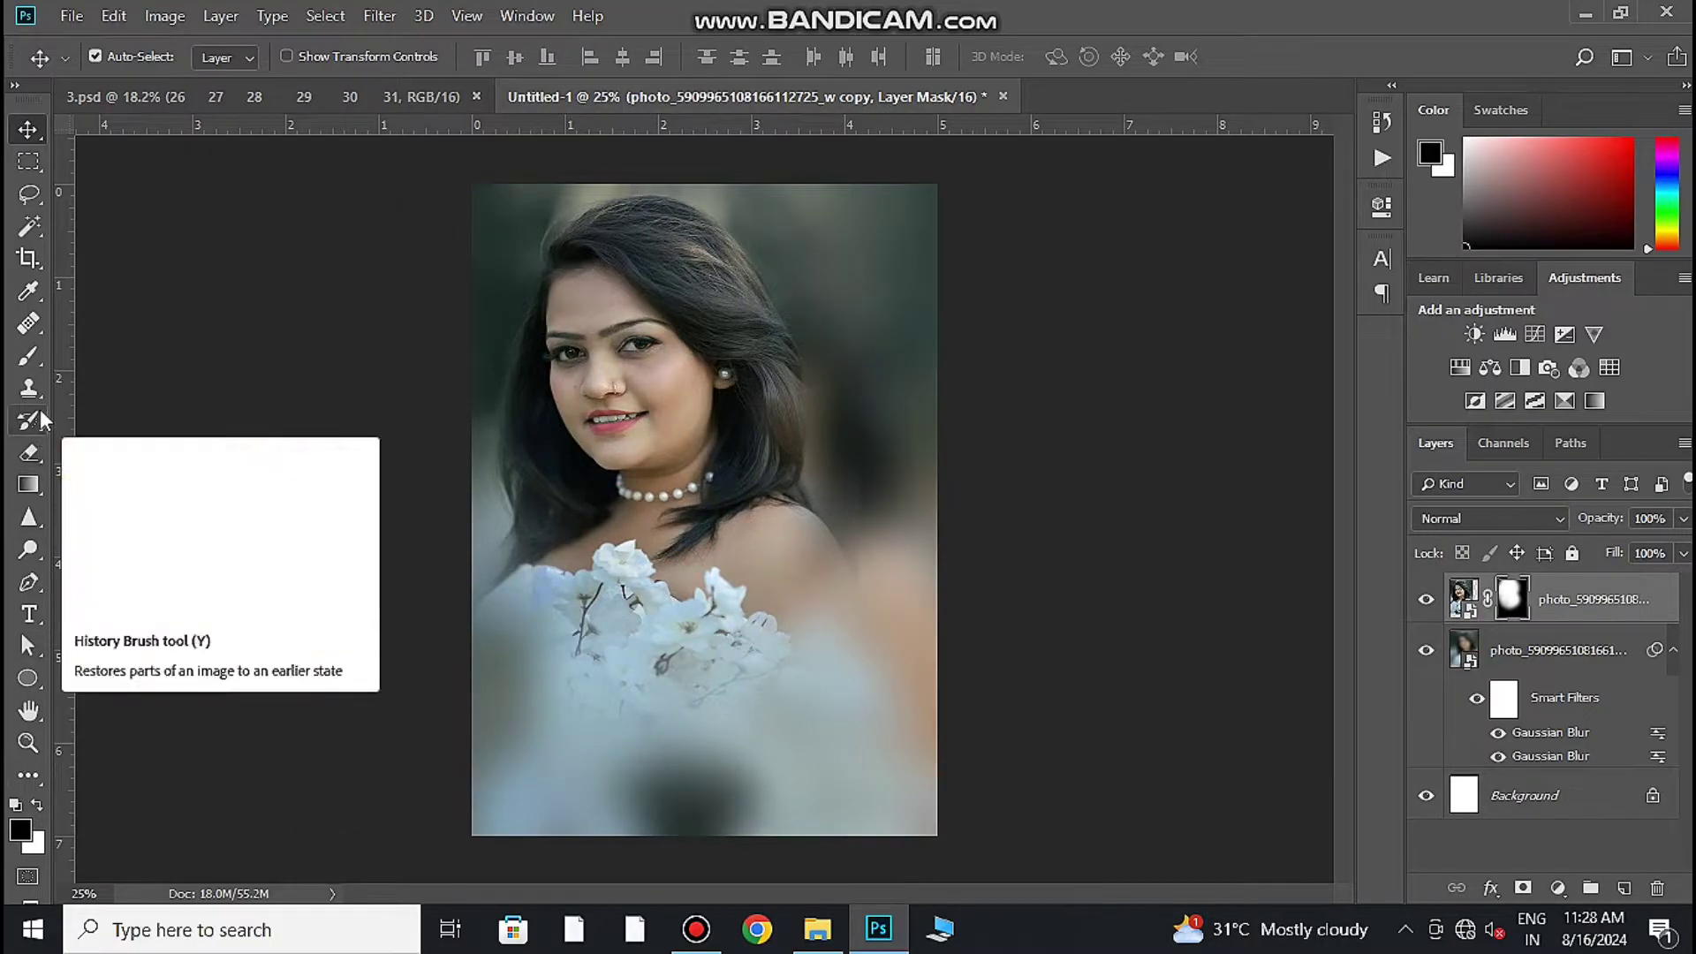
left_click(29, 356)
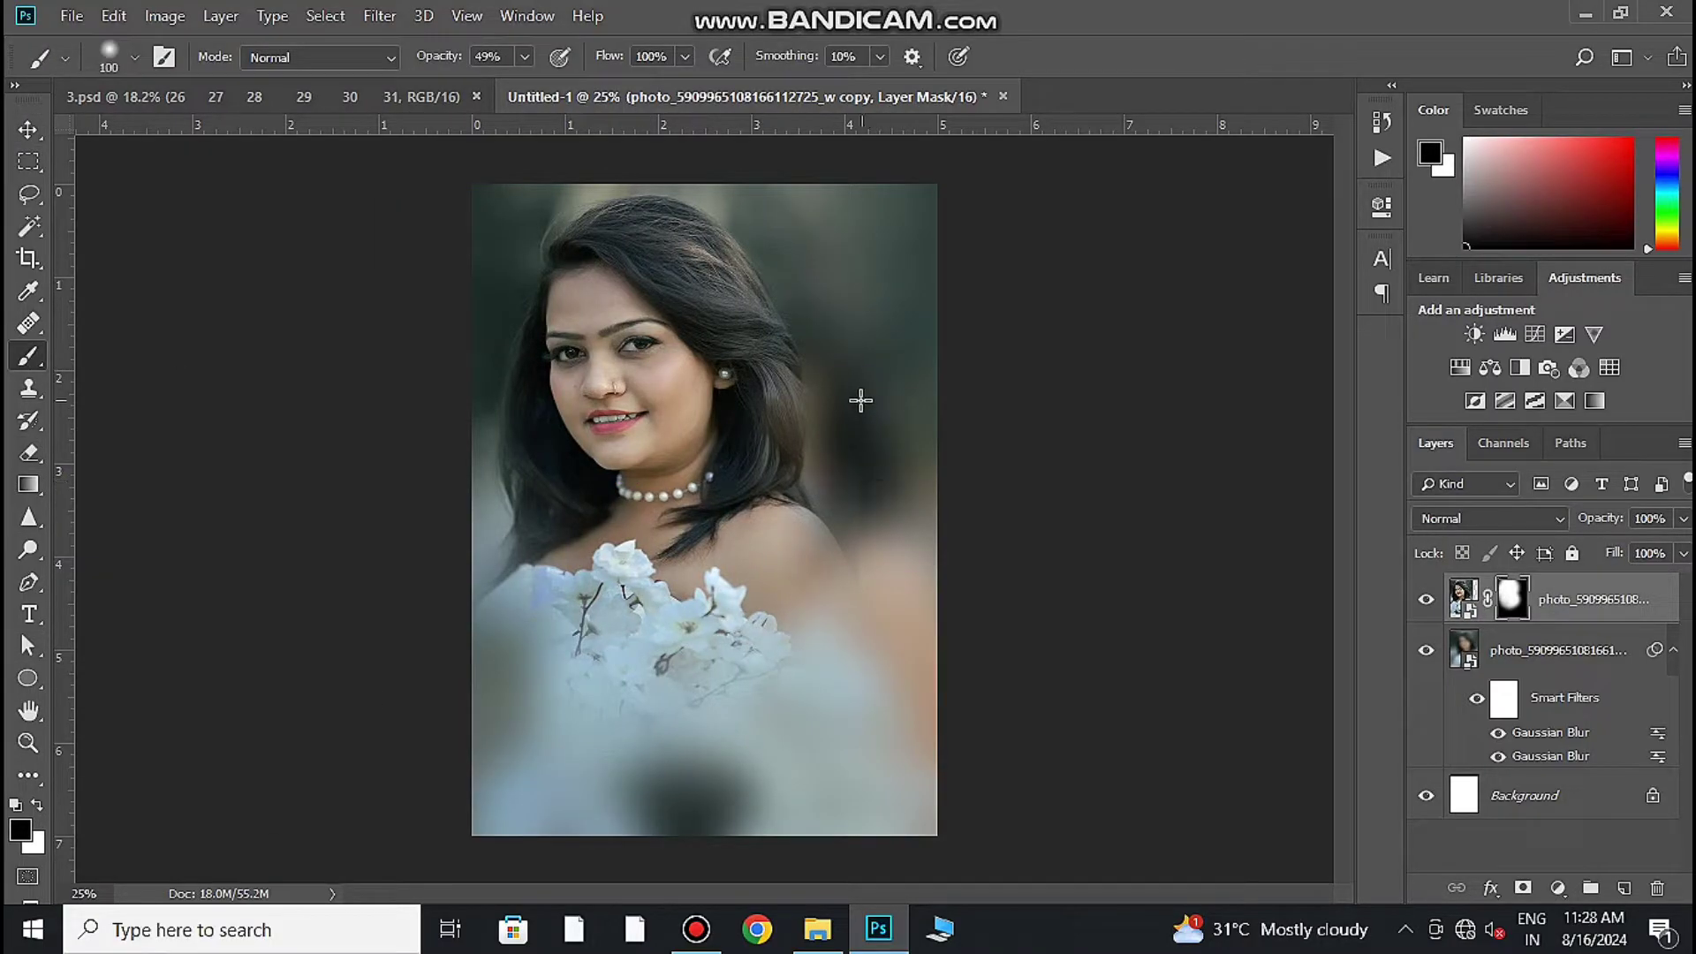
key("v")
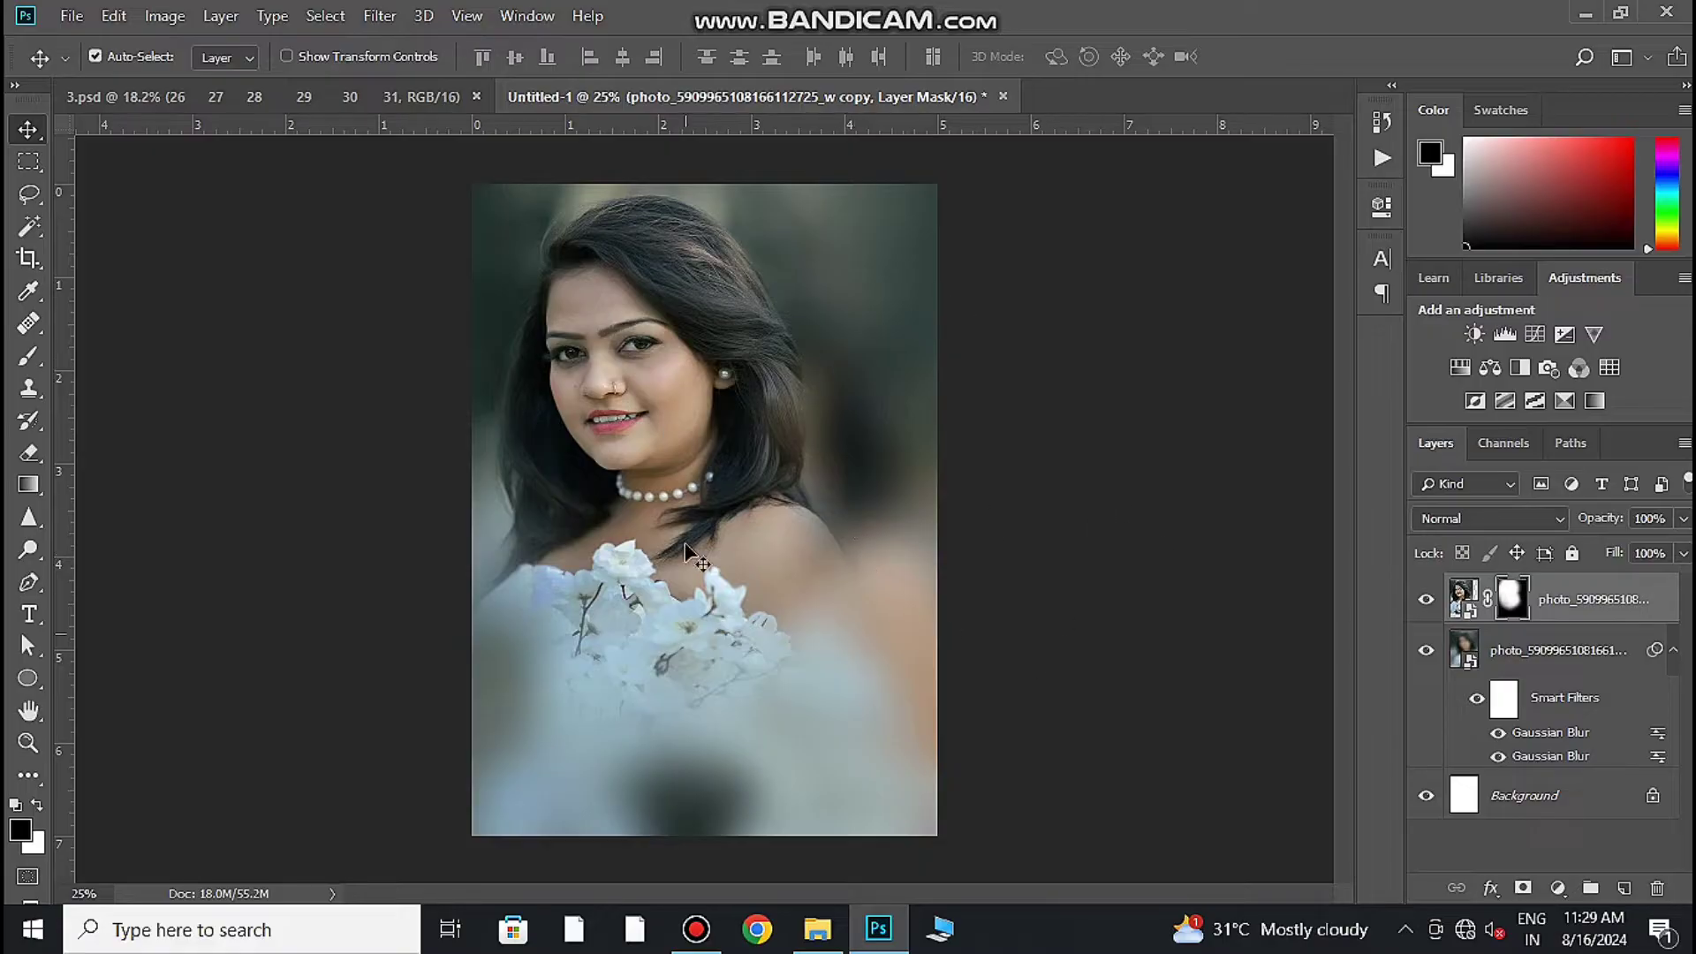
Step: Draw a black square near the top-right of the poster with the Rectangle Tool
left_click(28, 678)
left_click(88, 705)
left_click_drag(816, 199, 911, 309)
left_click(1309, 191)
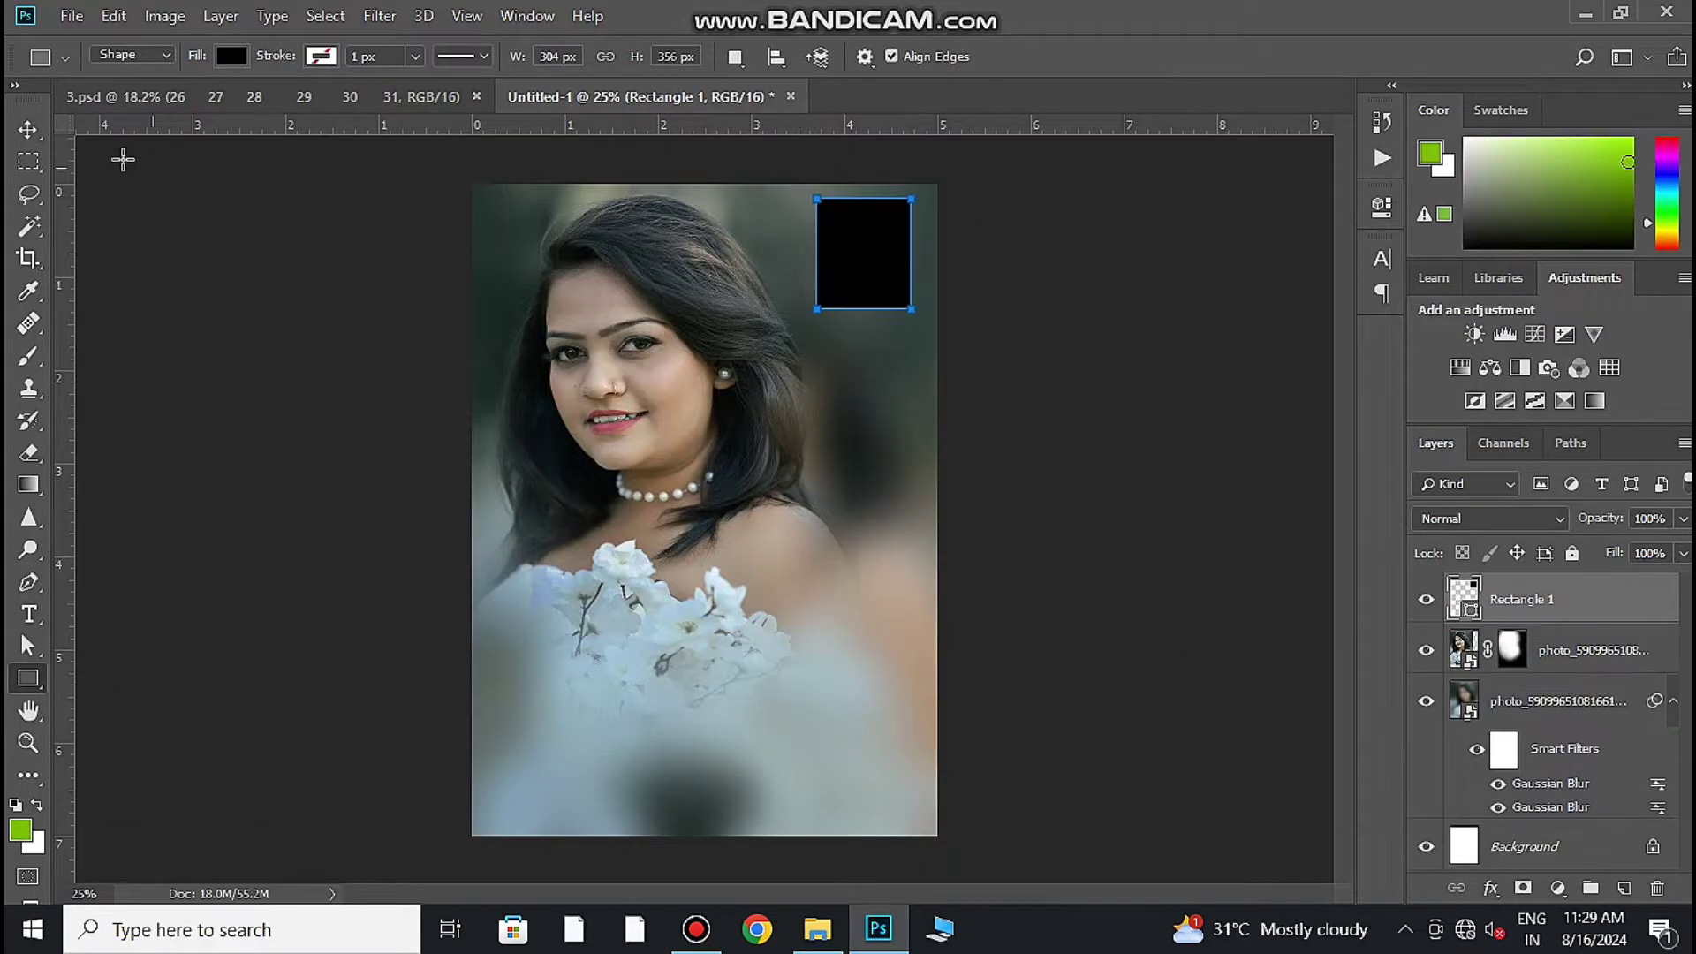
left_click(28, 129)
Step: Give the square a thin white Stroke border and move it toward the right edge
double_click(1671, 600)
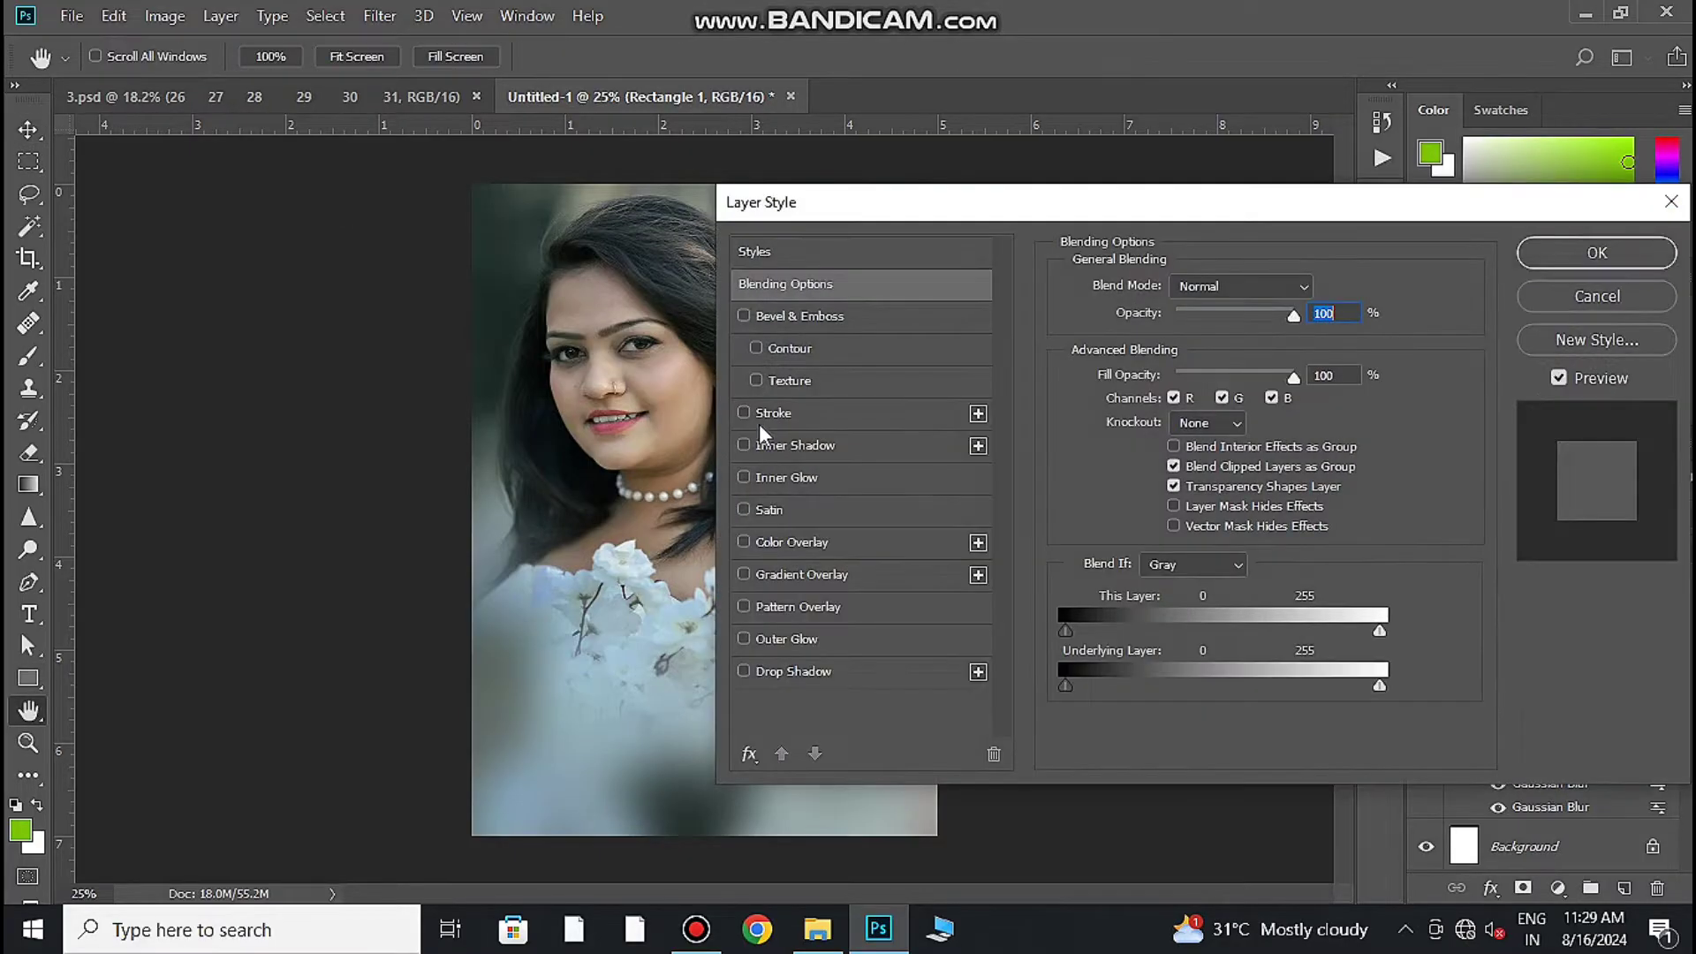
left_click(770, 412)
left_click(1139, 574)
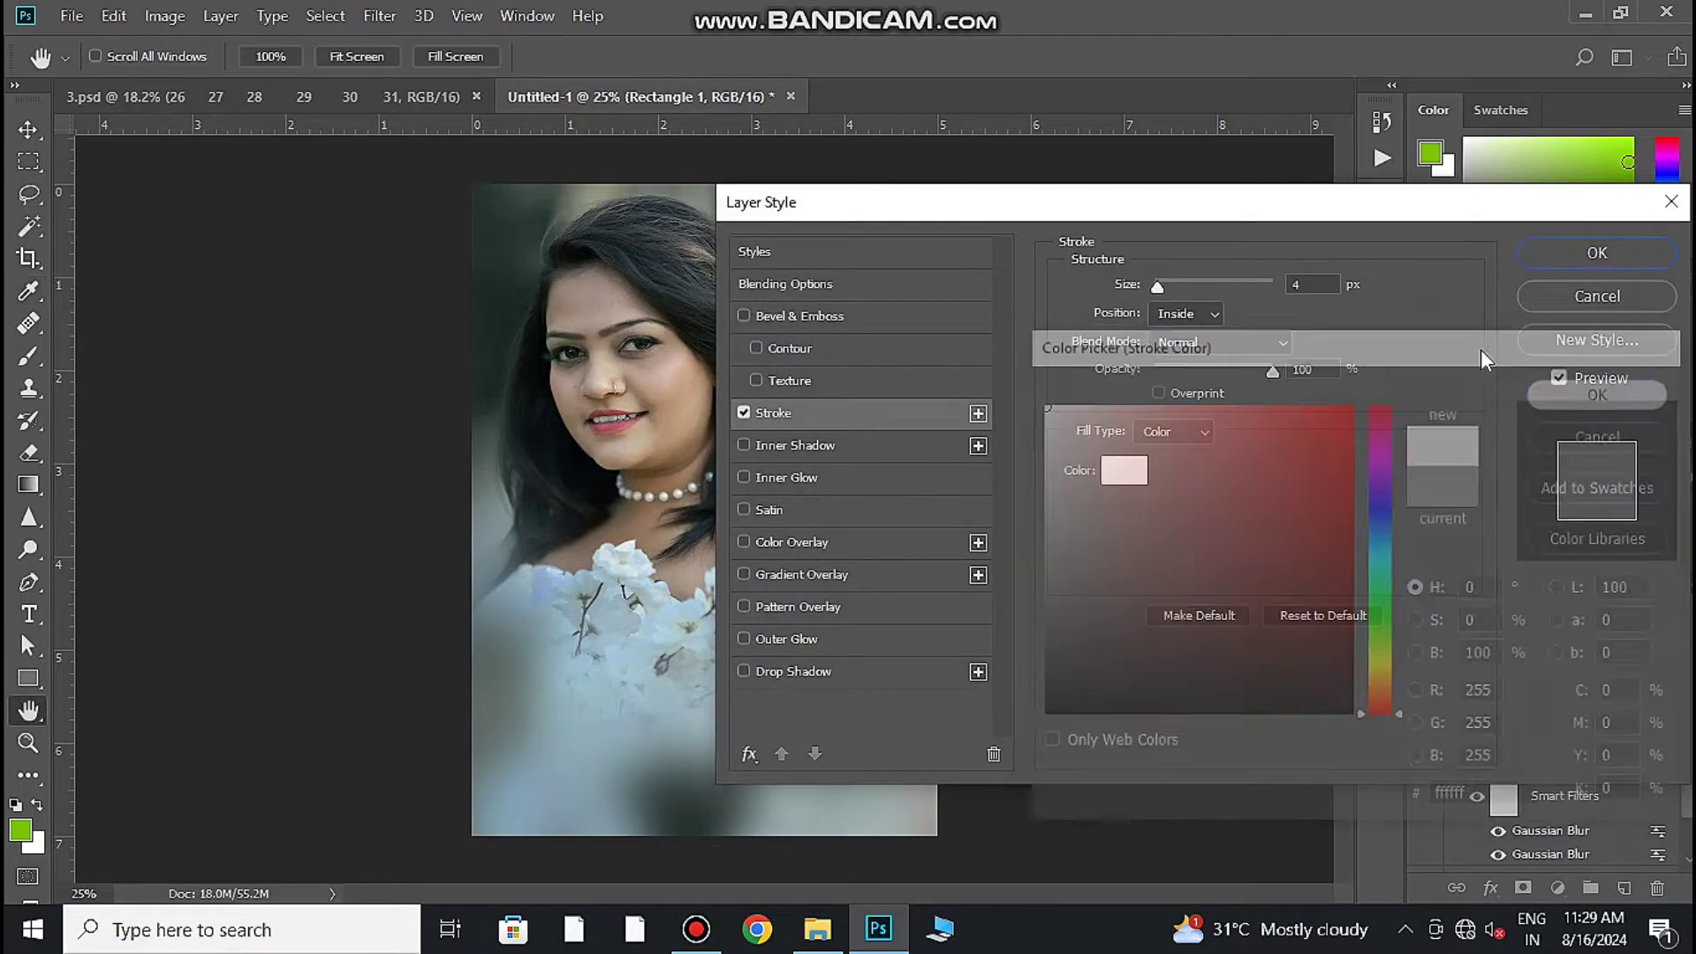
key("Return")
type("48")
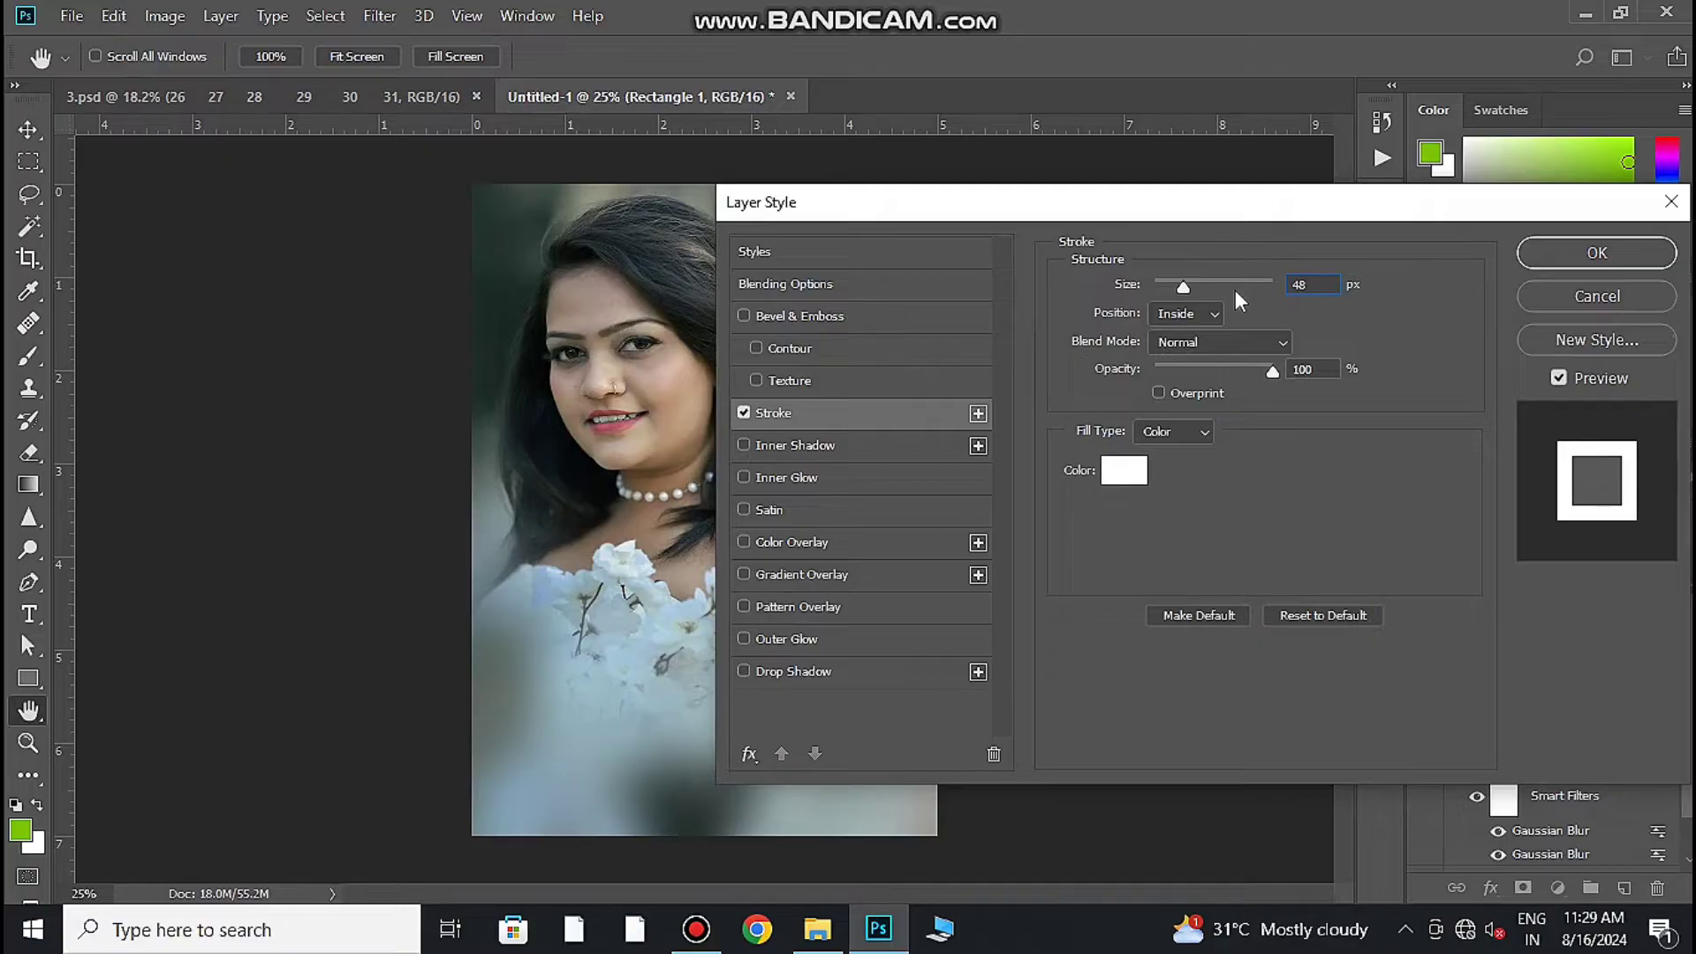
left_click_drag(1183, 287, 1164, 286)
left_click(1554, 253)
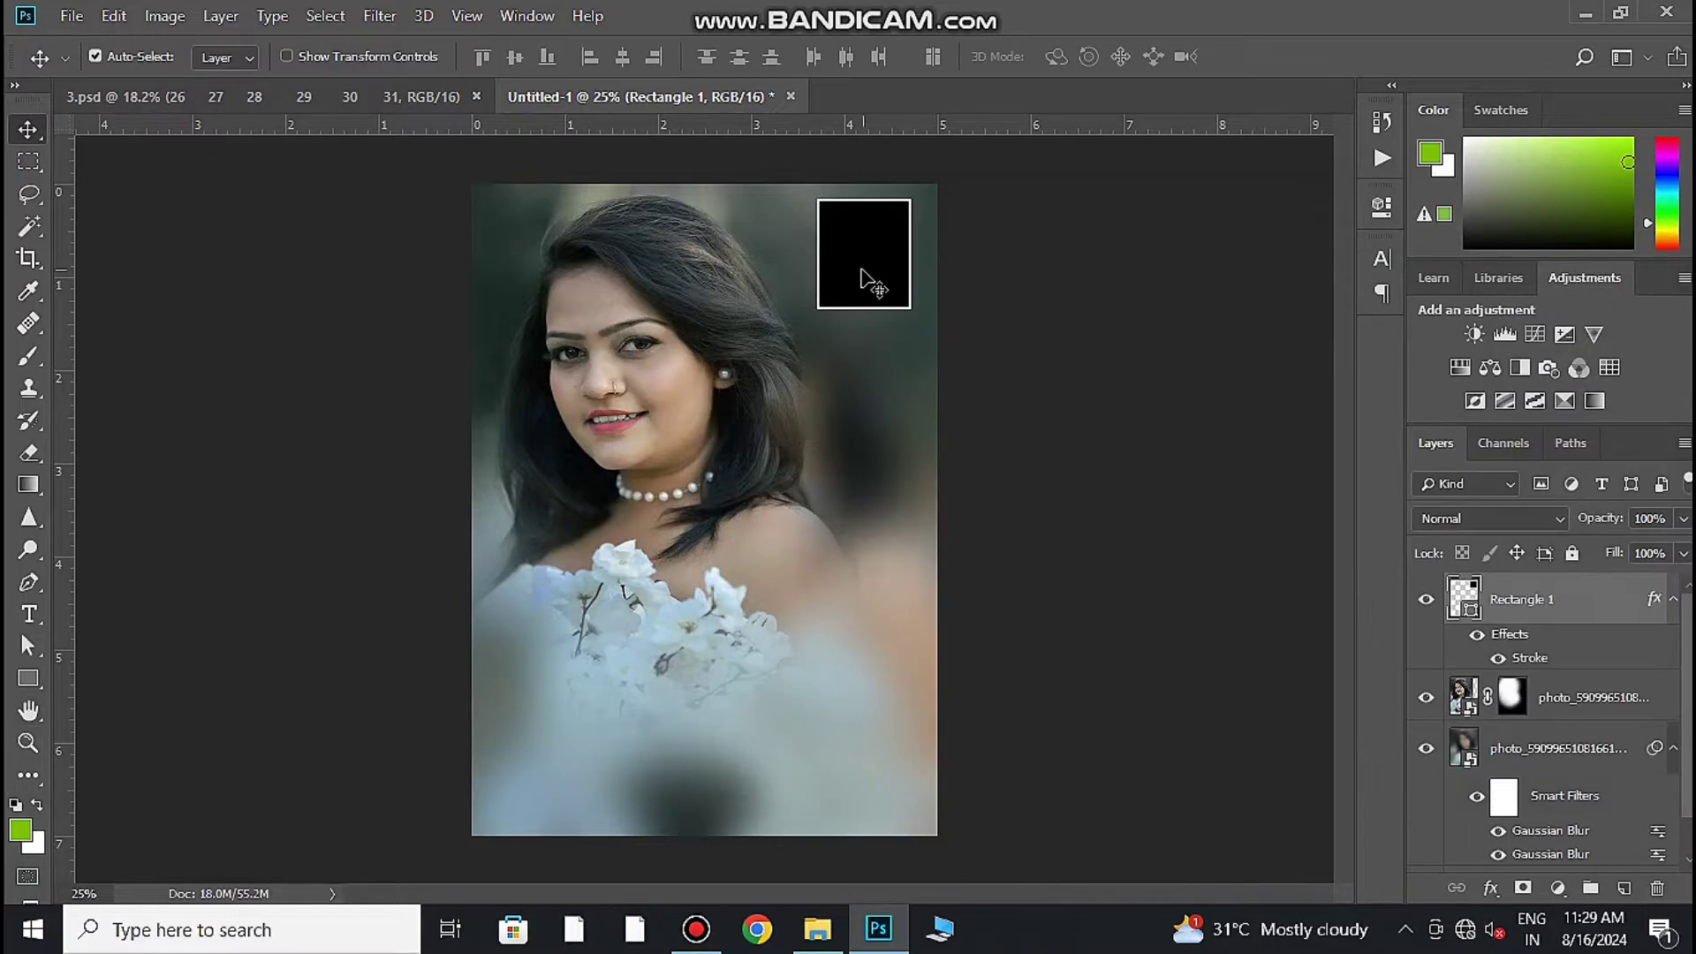
mouse_move(865, 272)
left_mouse_down()
mouse_move(880, 271)
mouse_move(830, 357)
mouse_move(883, 441)
mouse_move(830, 524)
left_mouse_up()
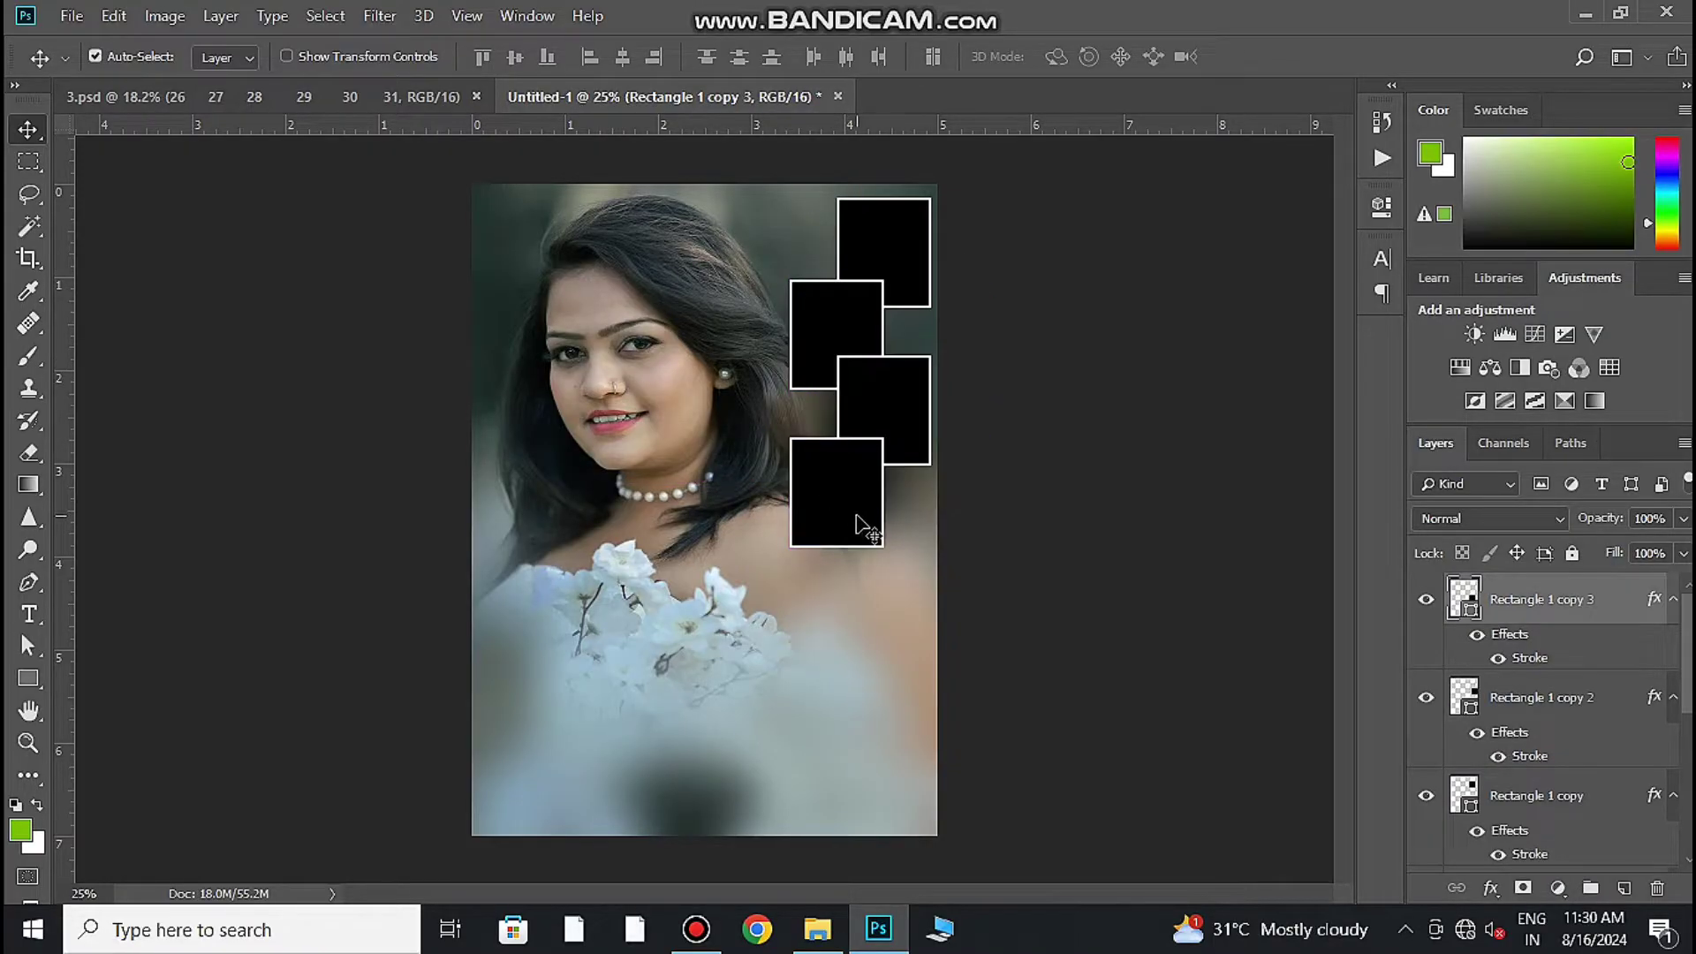
Step: Place a wedding photo, shrink it over the top frame, and clip it inside
key("alt+Tab")
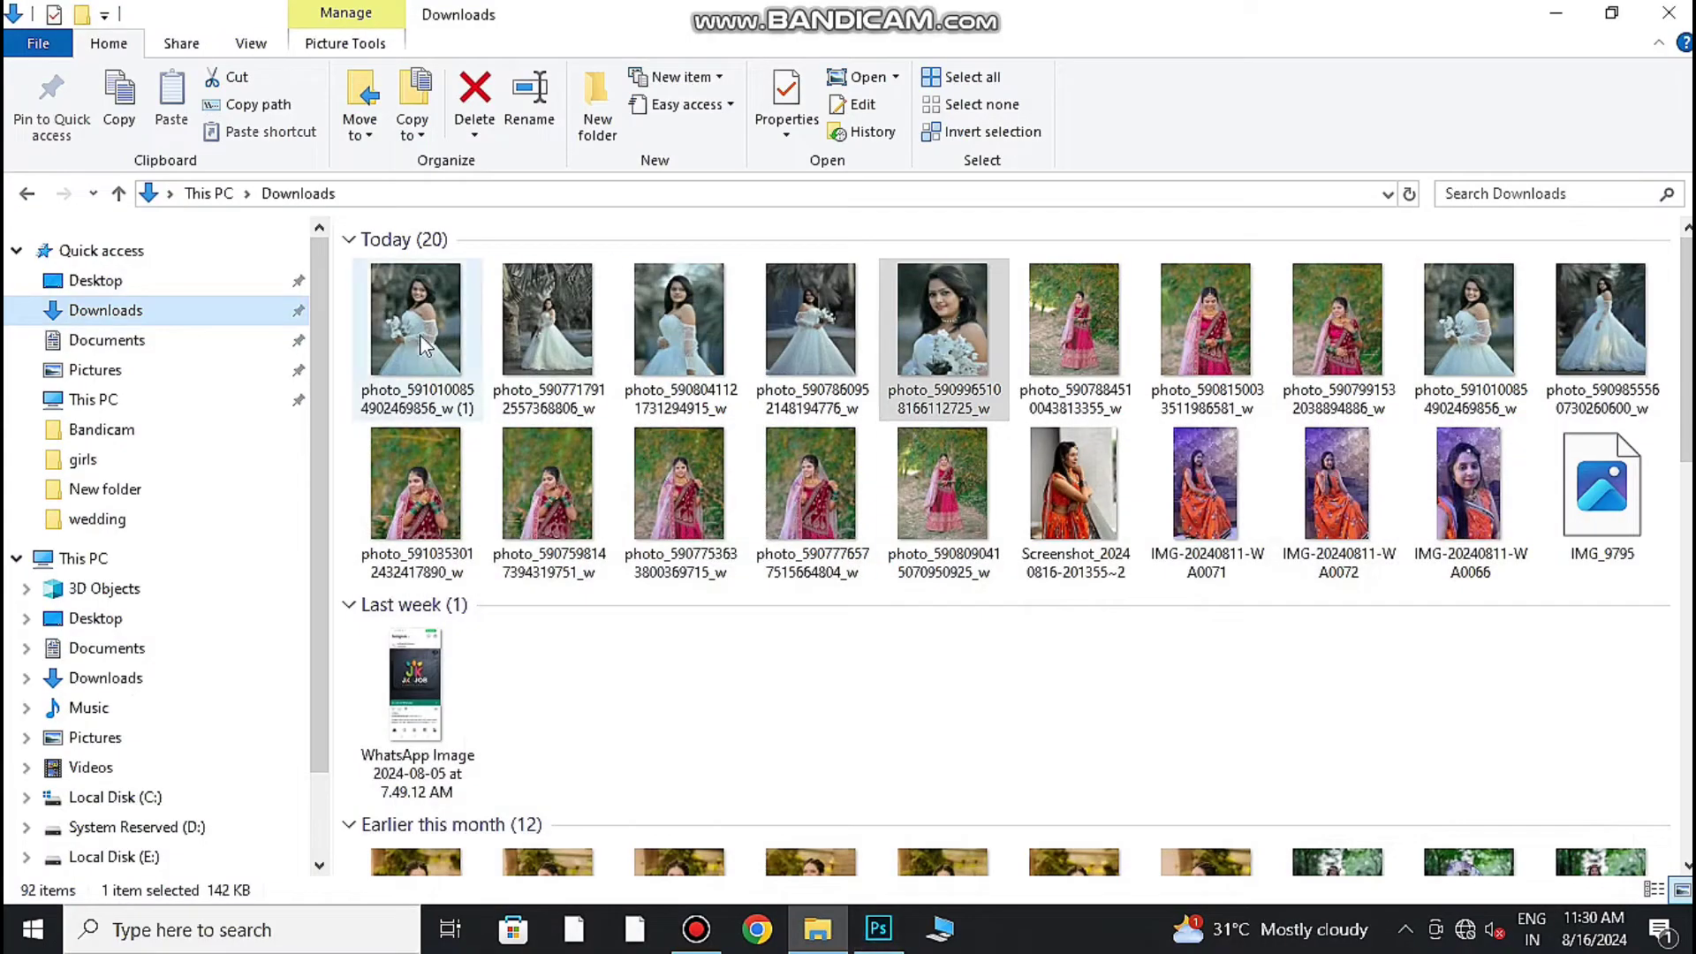
mouse_move(811, 323)
left_mouse_down()
mouse_move(820, 625)
mouse_move(844, 545)
left_mouse_up()
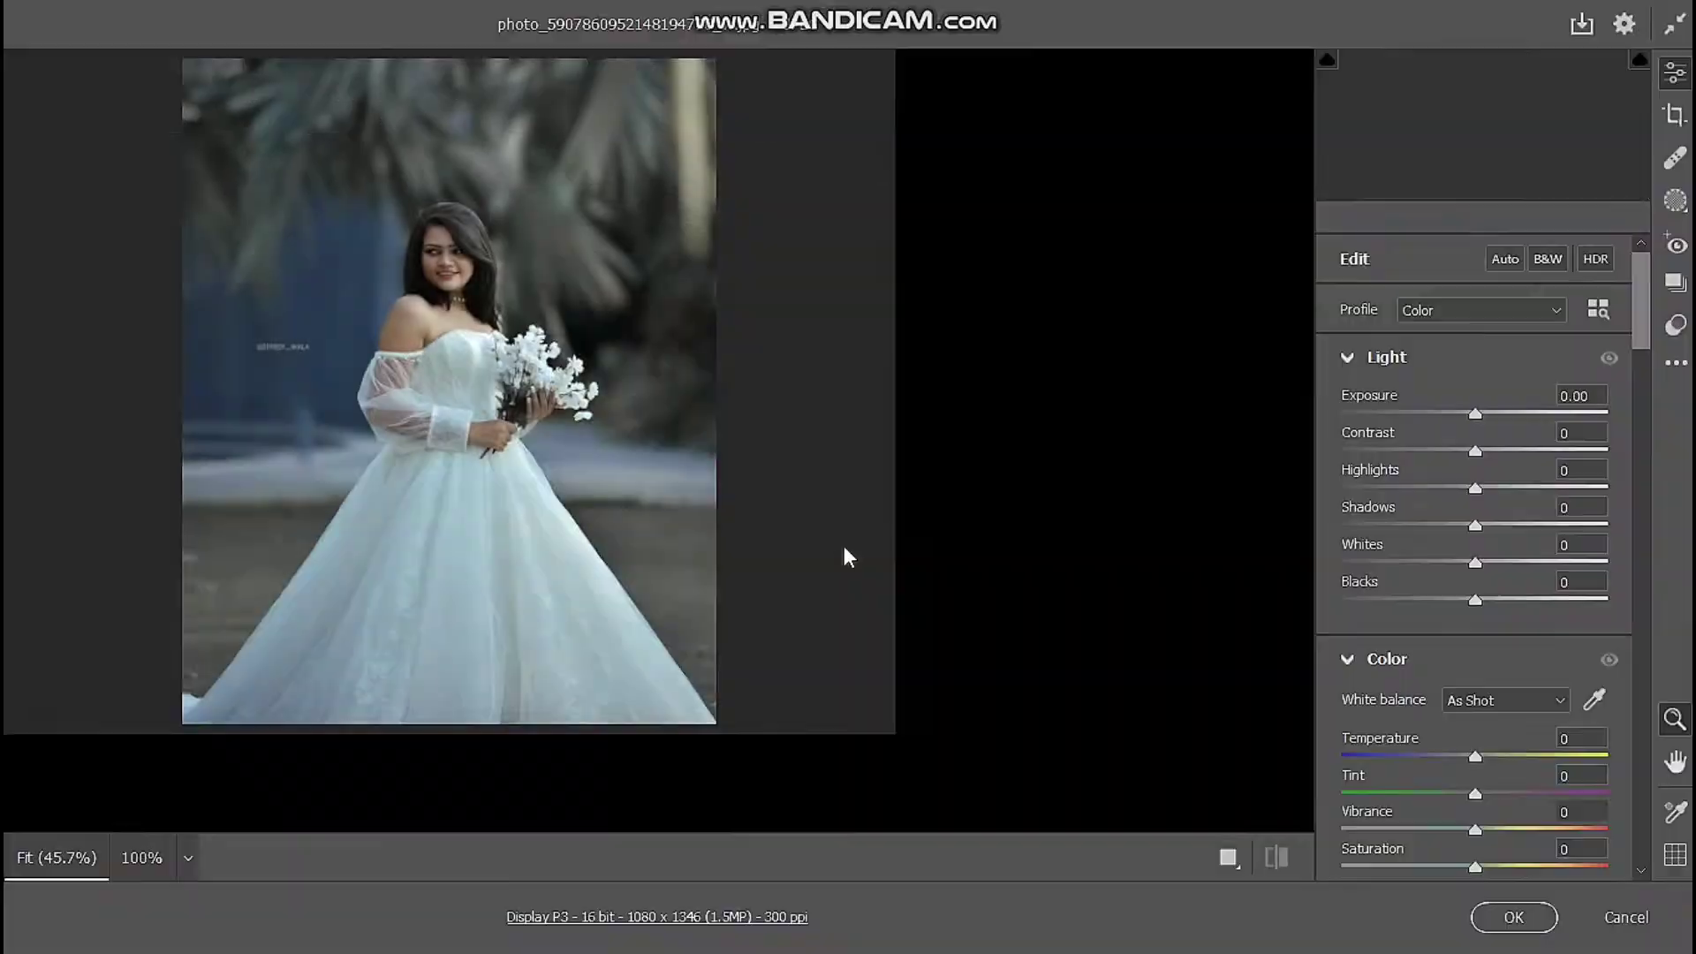
left_click(1513, 919)
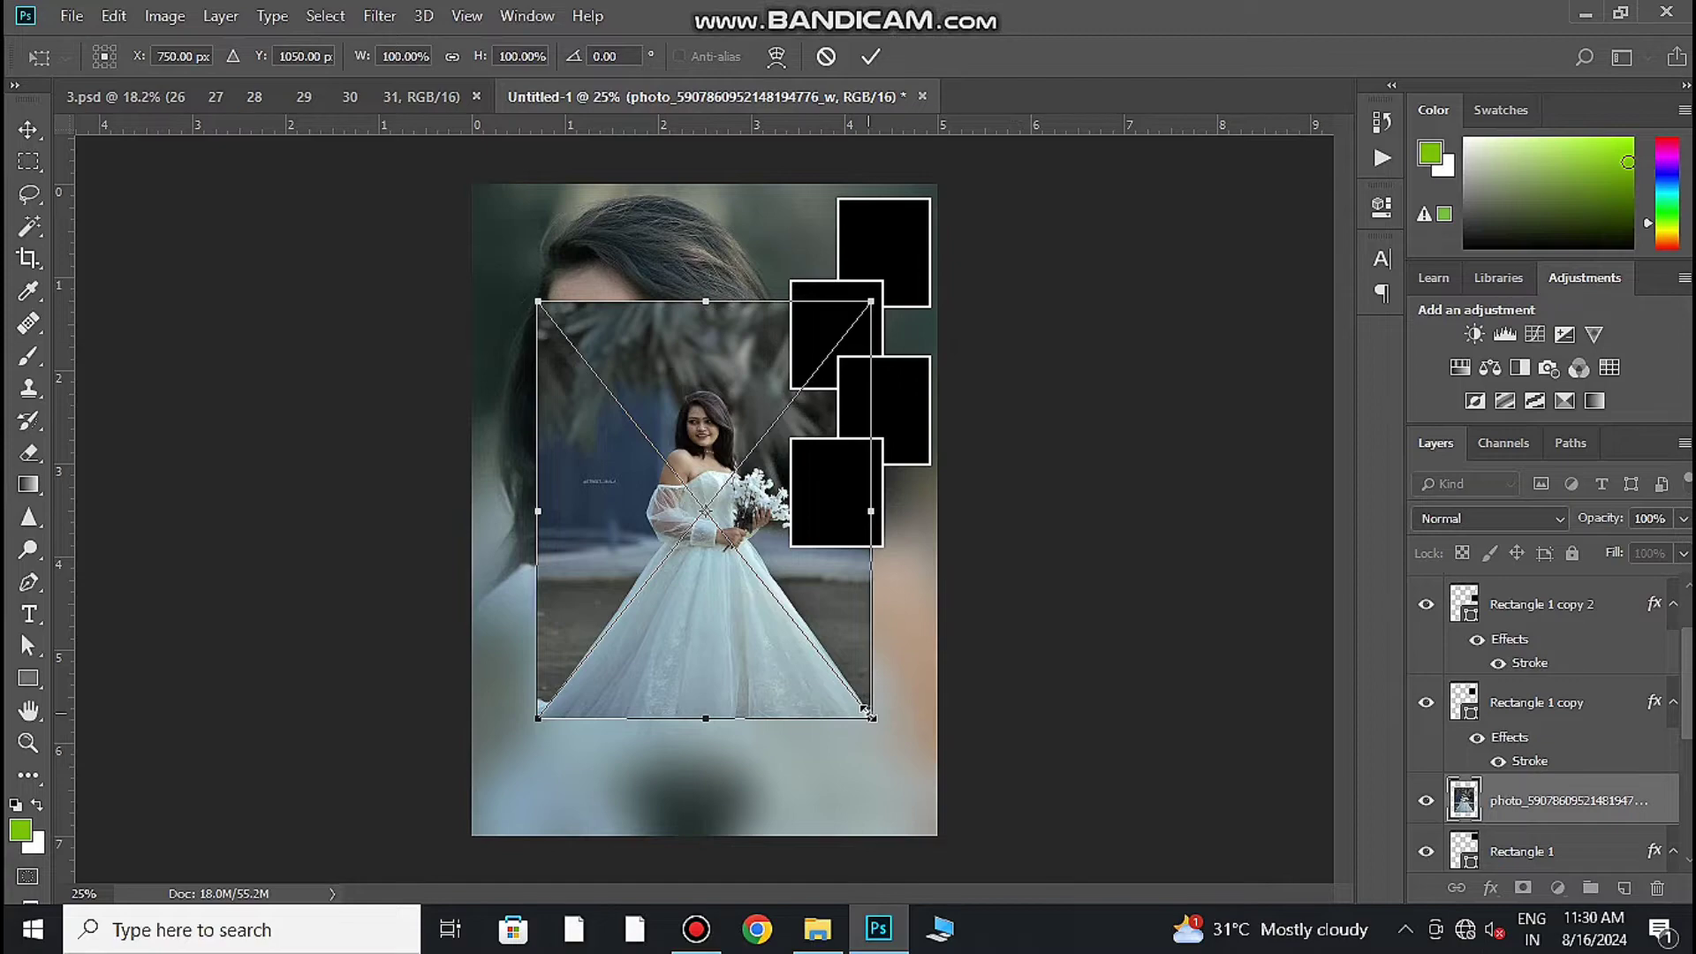
left_click_drag(869, 711, 777, 624)
mouse_move(770, 530)
left_mouse_down()
mouse_move(940, 302)
mouse_move(883, 256)
left_mouse_up()
left_click(871, 56)
left_click(1580, 812, "alt")
Step: Place a second wedding photo, scaled and clipped into the second frame
left_click(1537, 702)
left_click(878, 927)
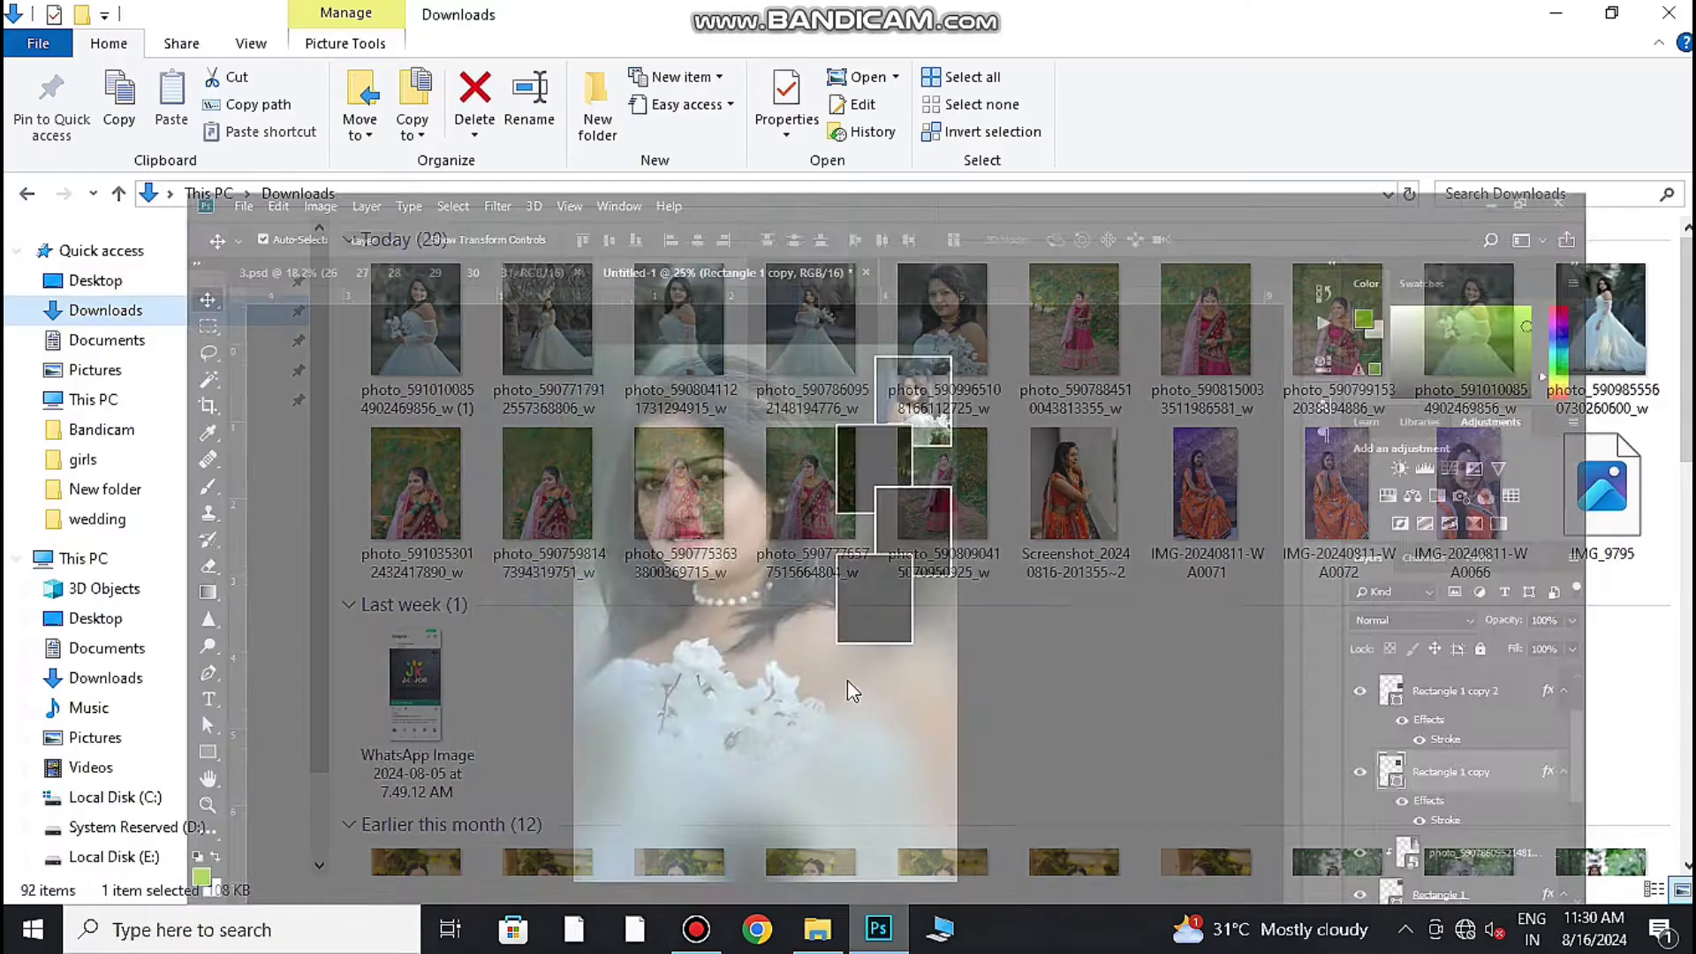
left_click_drag(679, 318, 892, 638)
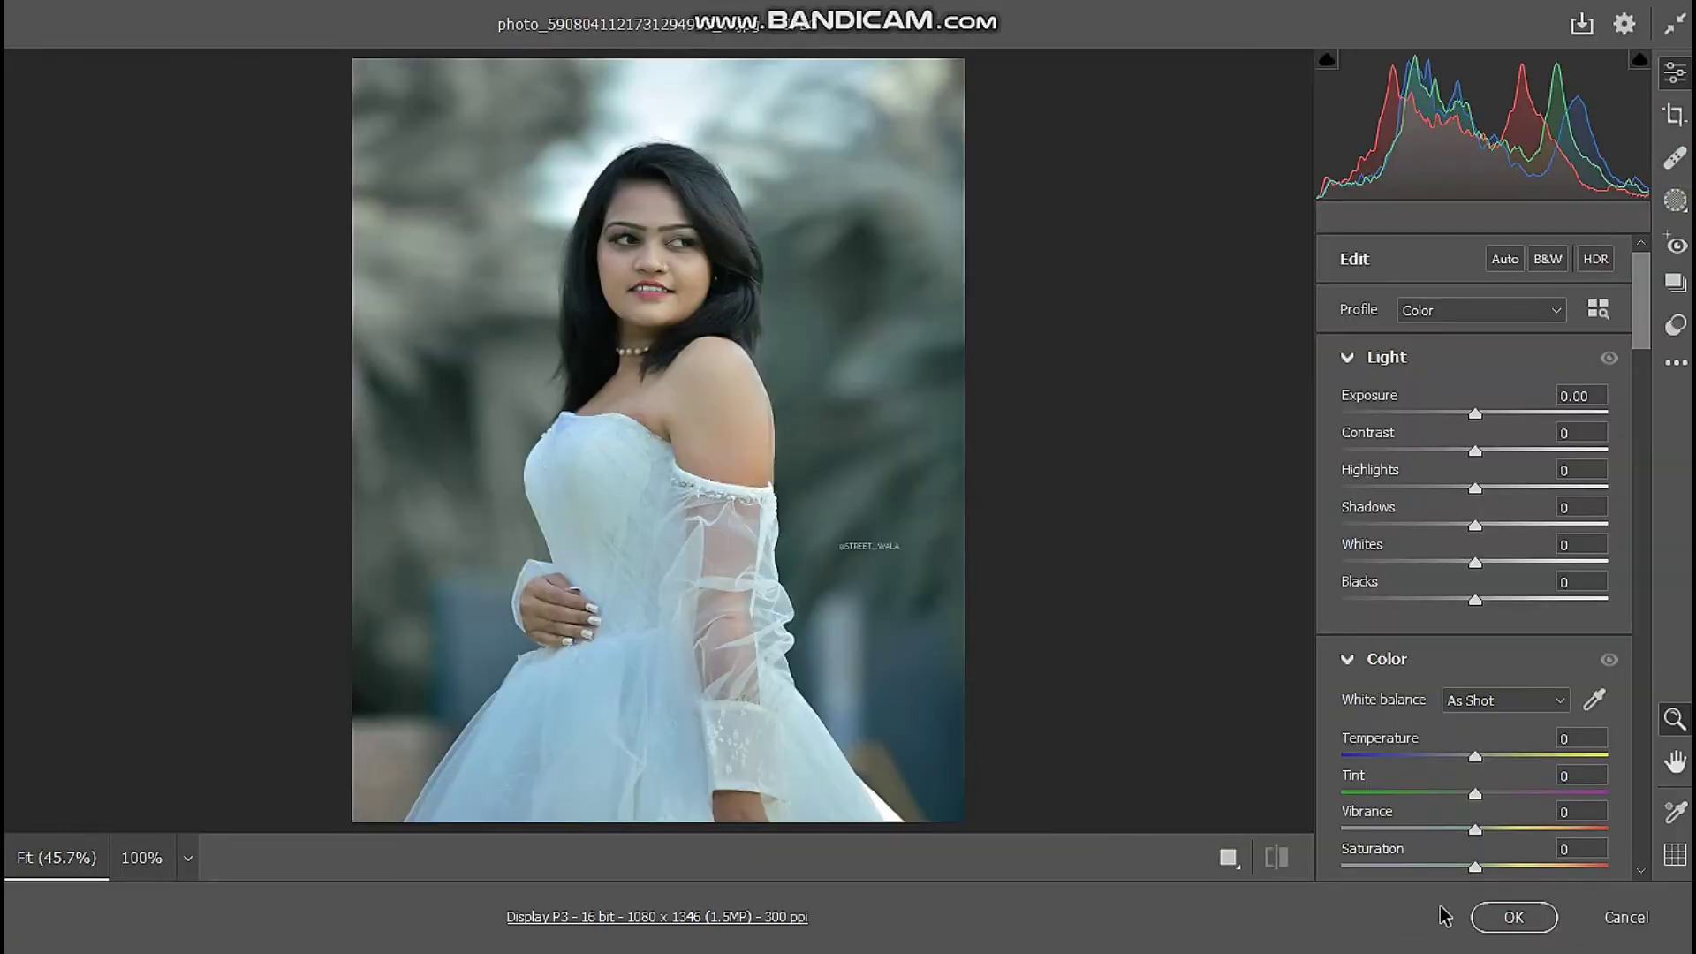
left_click(1513, 917)
left_click_drag(871, 719, 885, 650)
left_click_drag(733, 512, 864, 376)
left_click(870, 56)
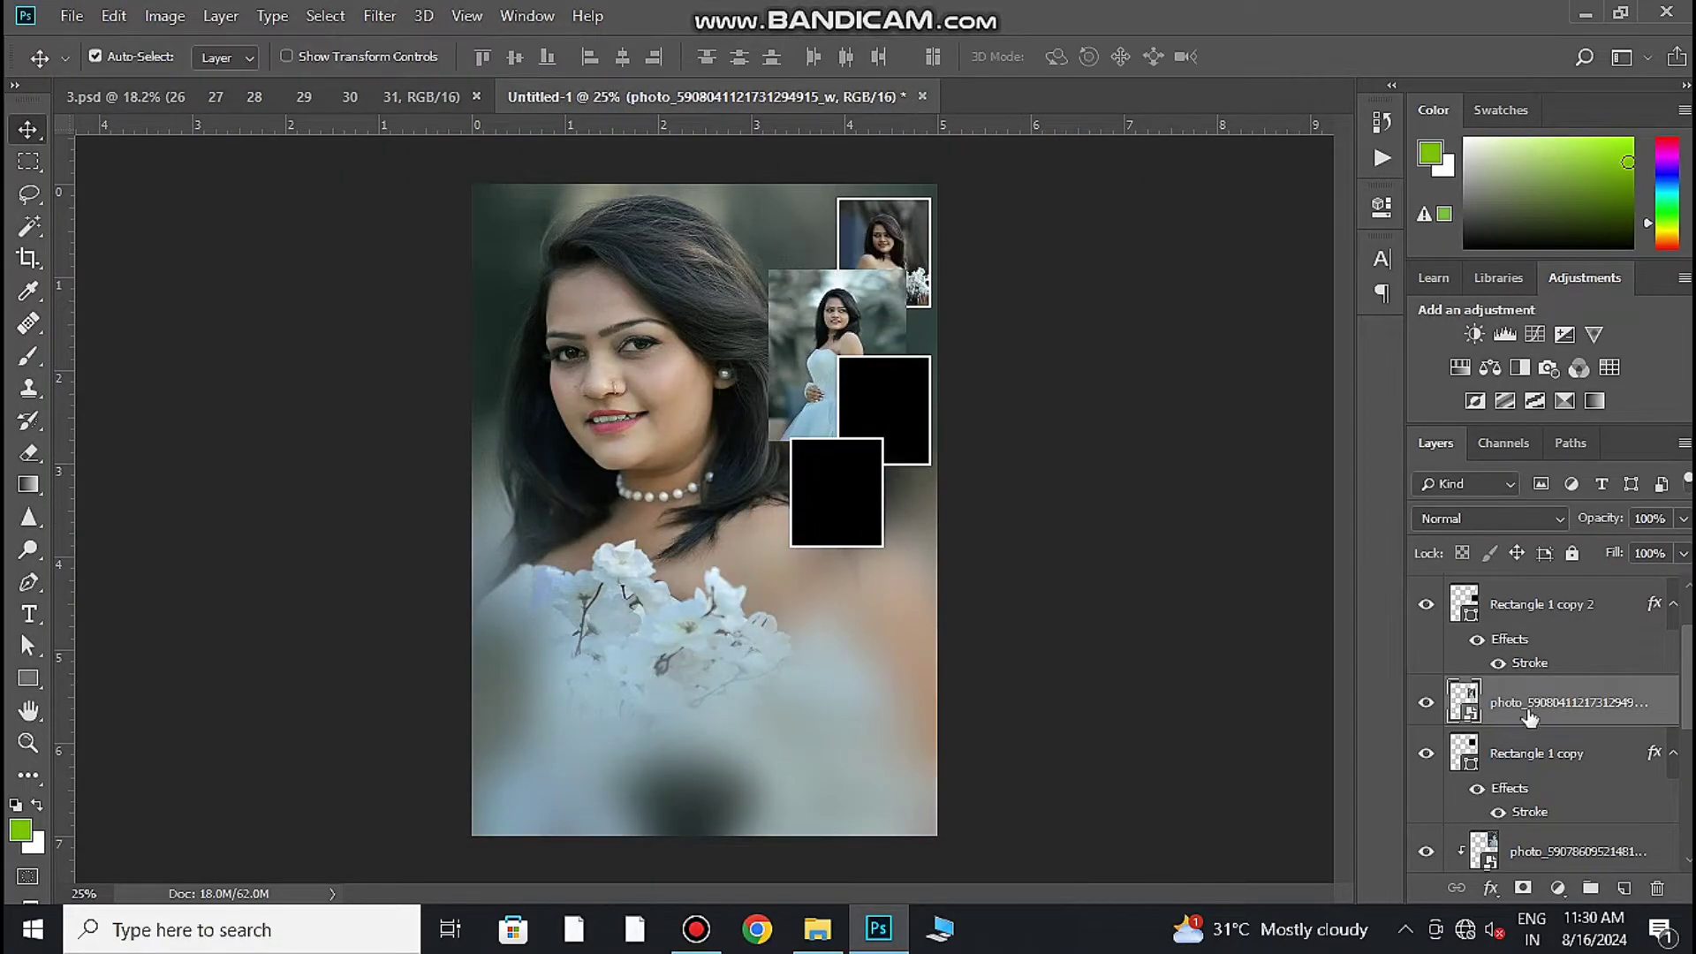
left_click(1492, 724, "alt")
Step: Place a third wedding photo, scaled and positioned over the third frame
left_click(1541, 604)
left_click(816, 928)
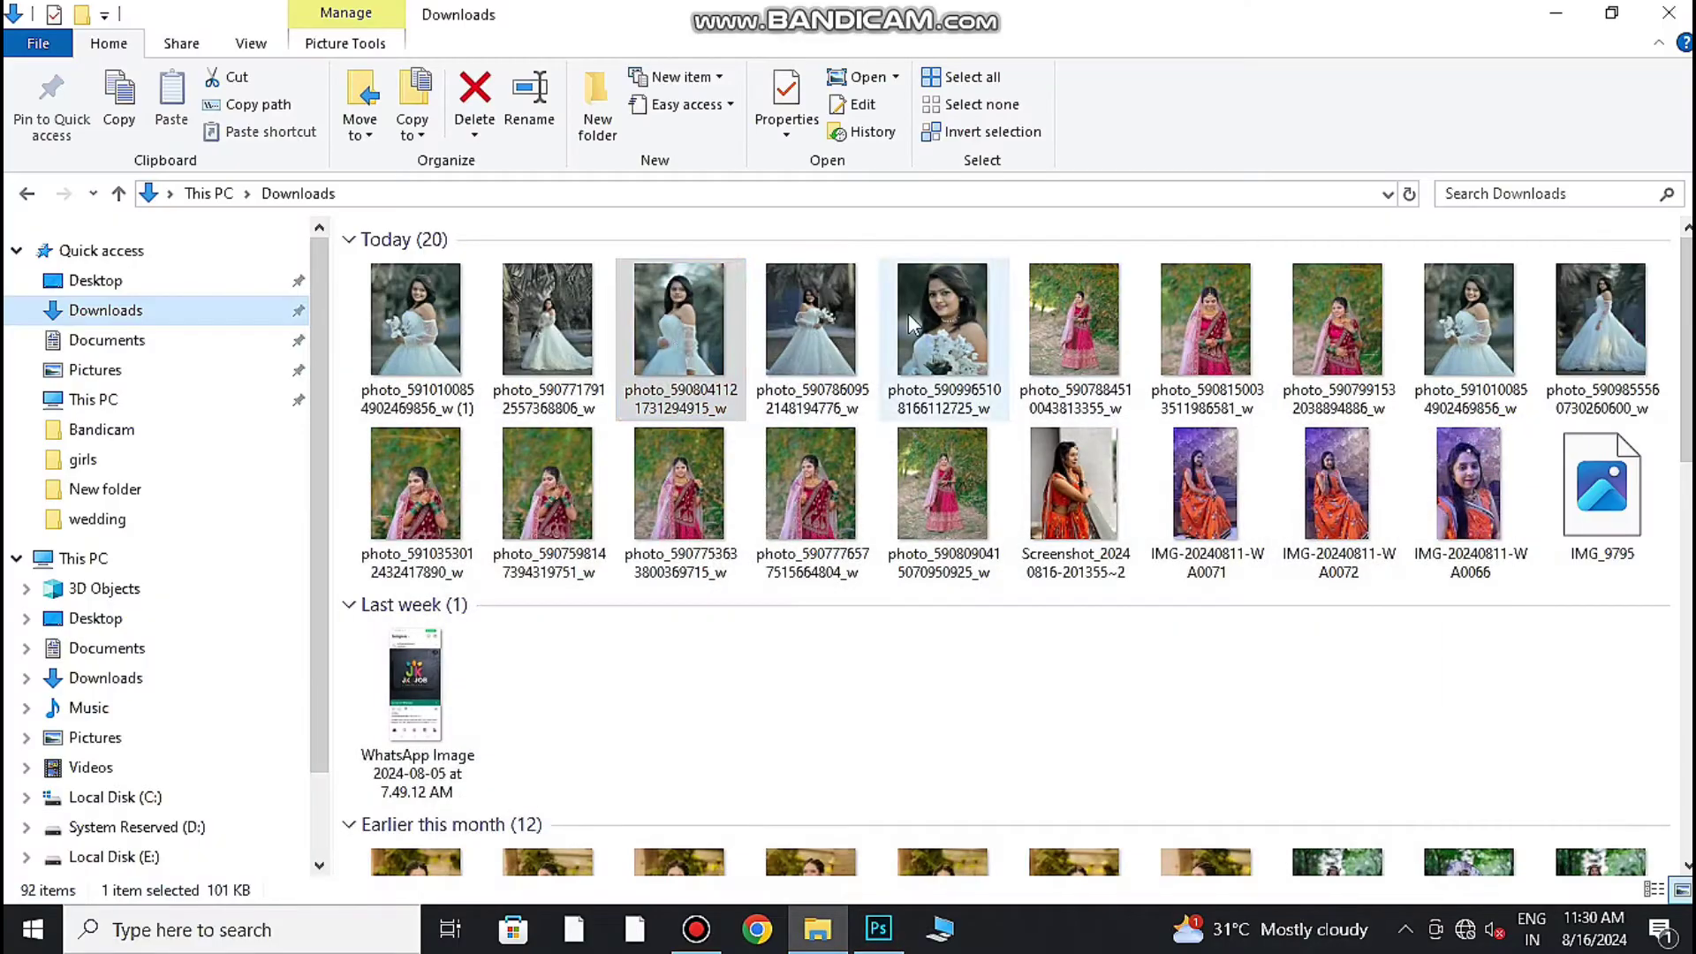
left_click_drag(568, 358, 923, 741)
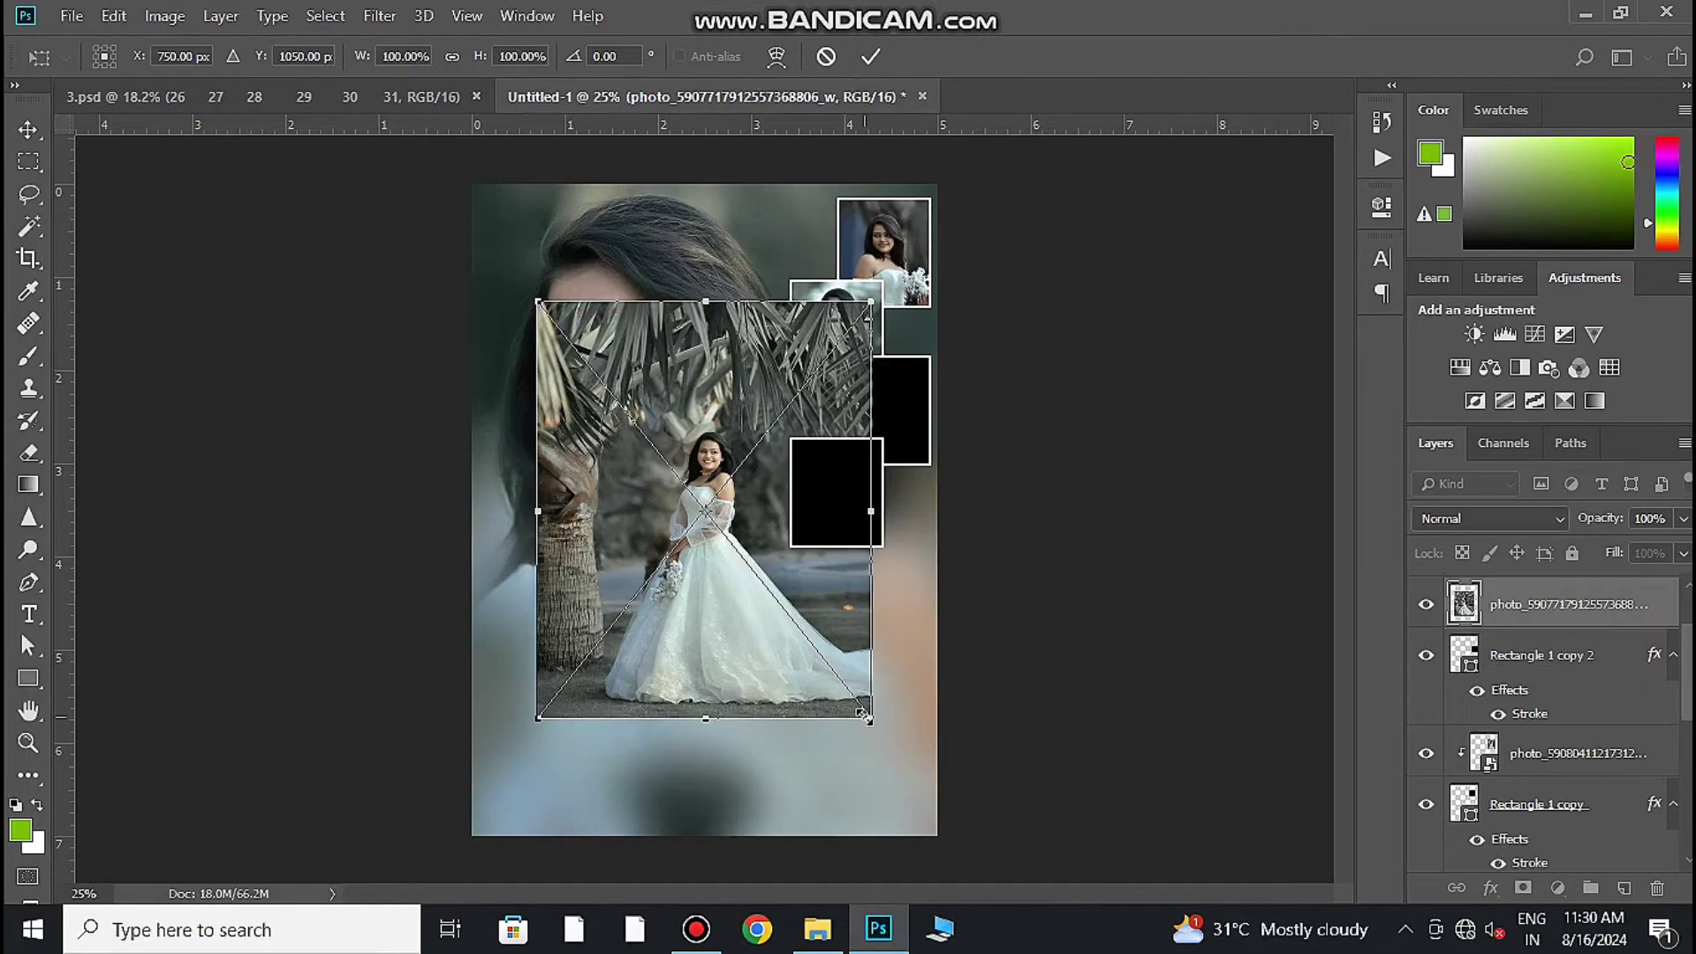
left_click_drag(864, 713, 812, 733)
left_click_drag(706, 565, 918, 453)
left_click(870, 56)
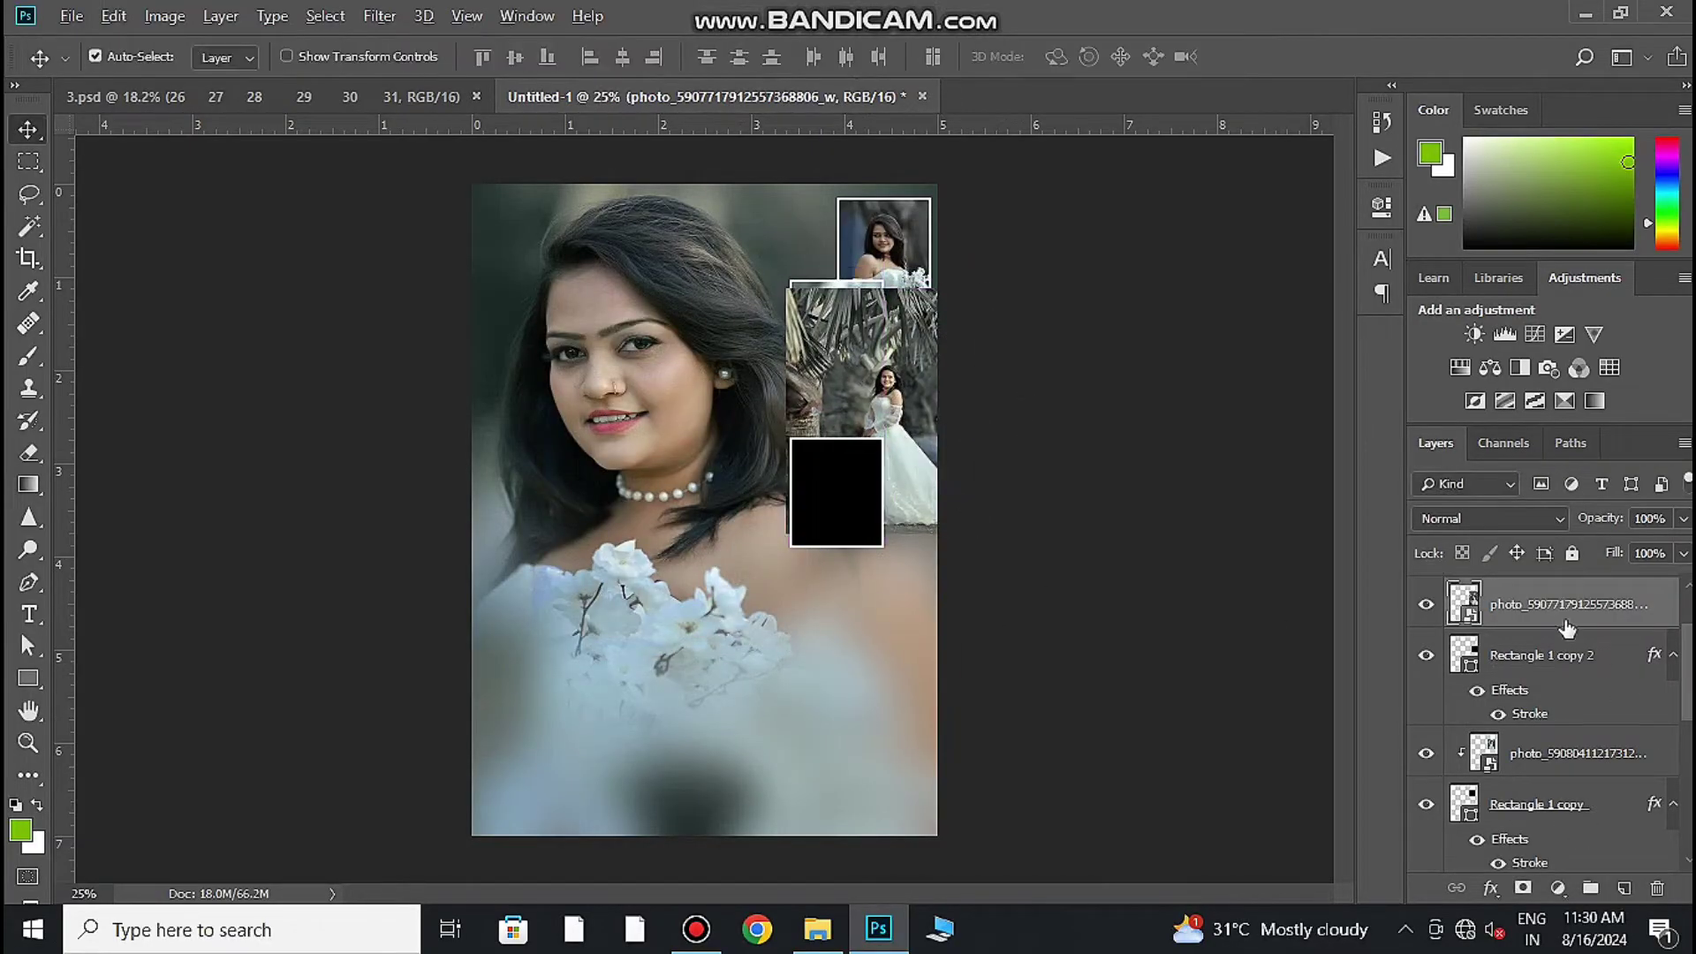
Step: Place the fourth wedding photo at about 44% over the bottom frame and clip it in
left_click(817, 929)
mouse_move(415, 300)
left_mouse_down()
mouse_move(789, 773)
mouse_move(798, 544)
left_mouse_up()
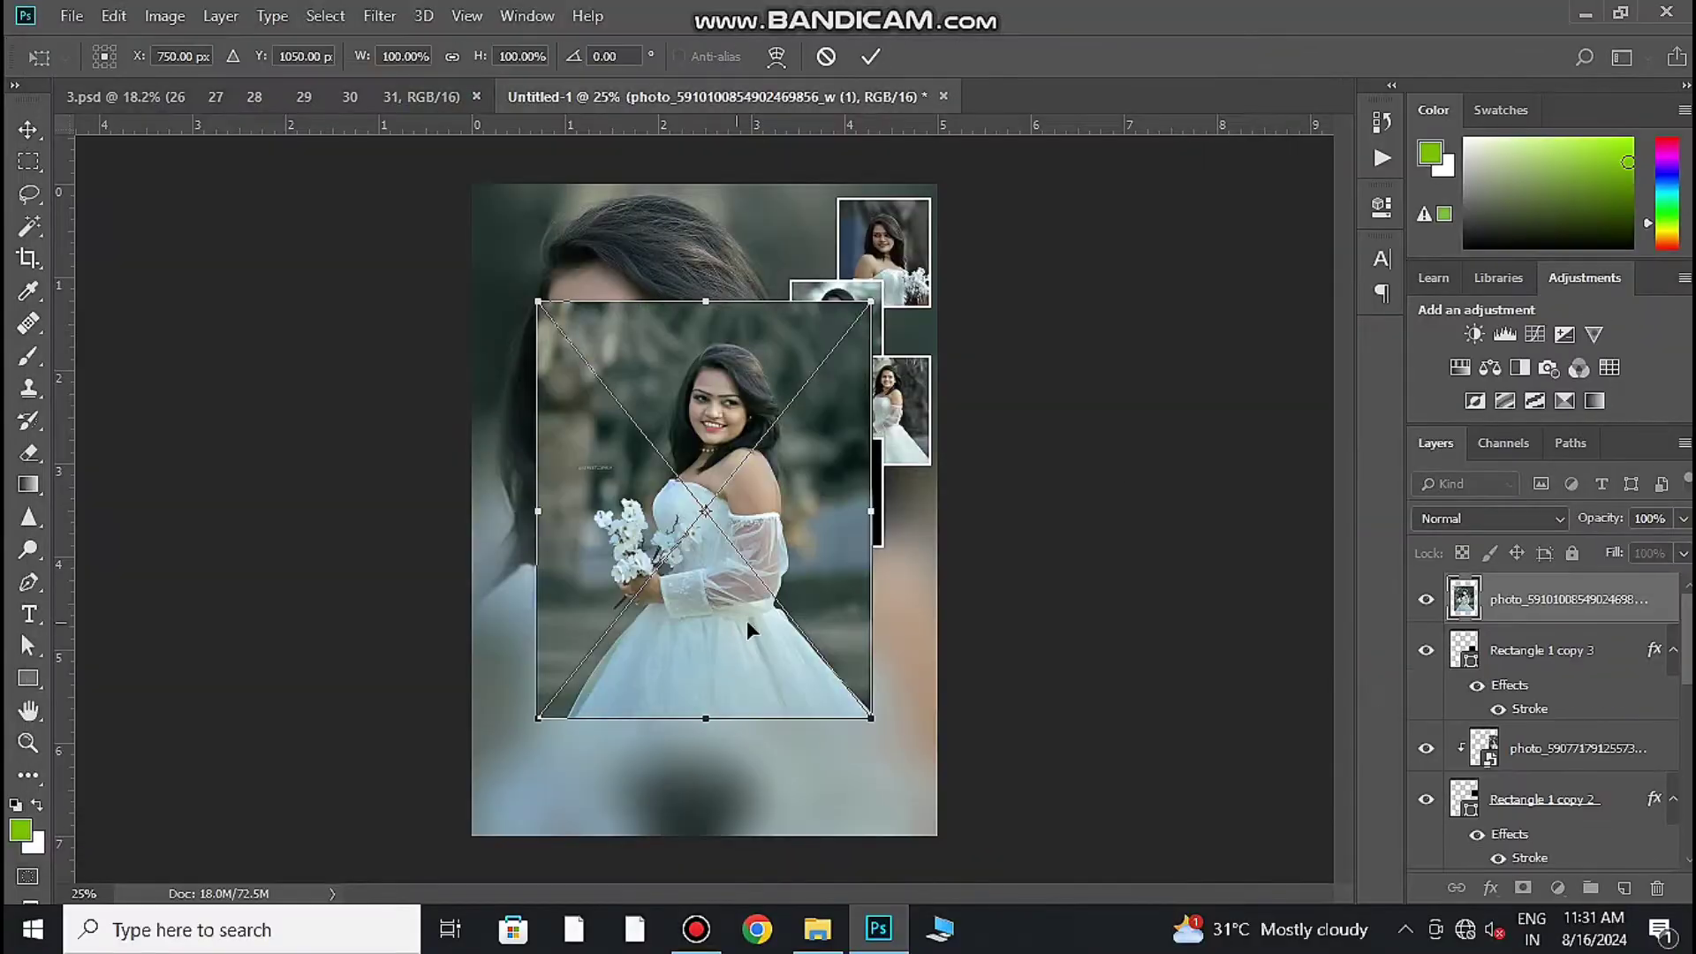
left_click_drag(882, 716, 826, 622)
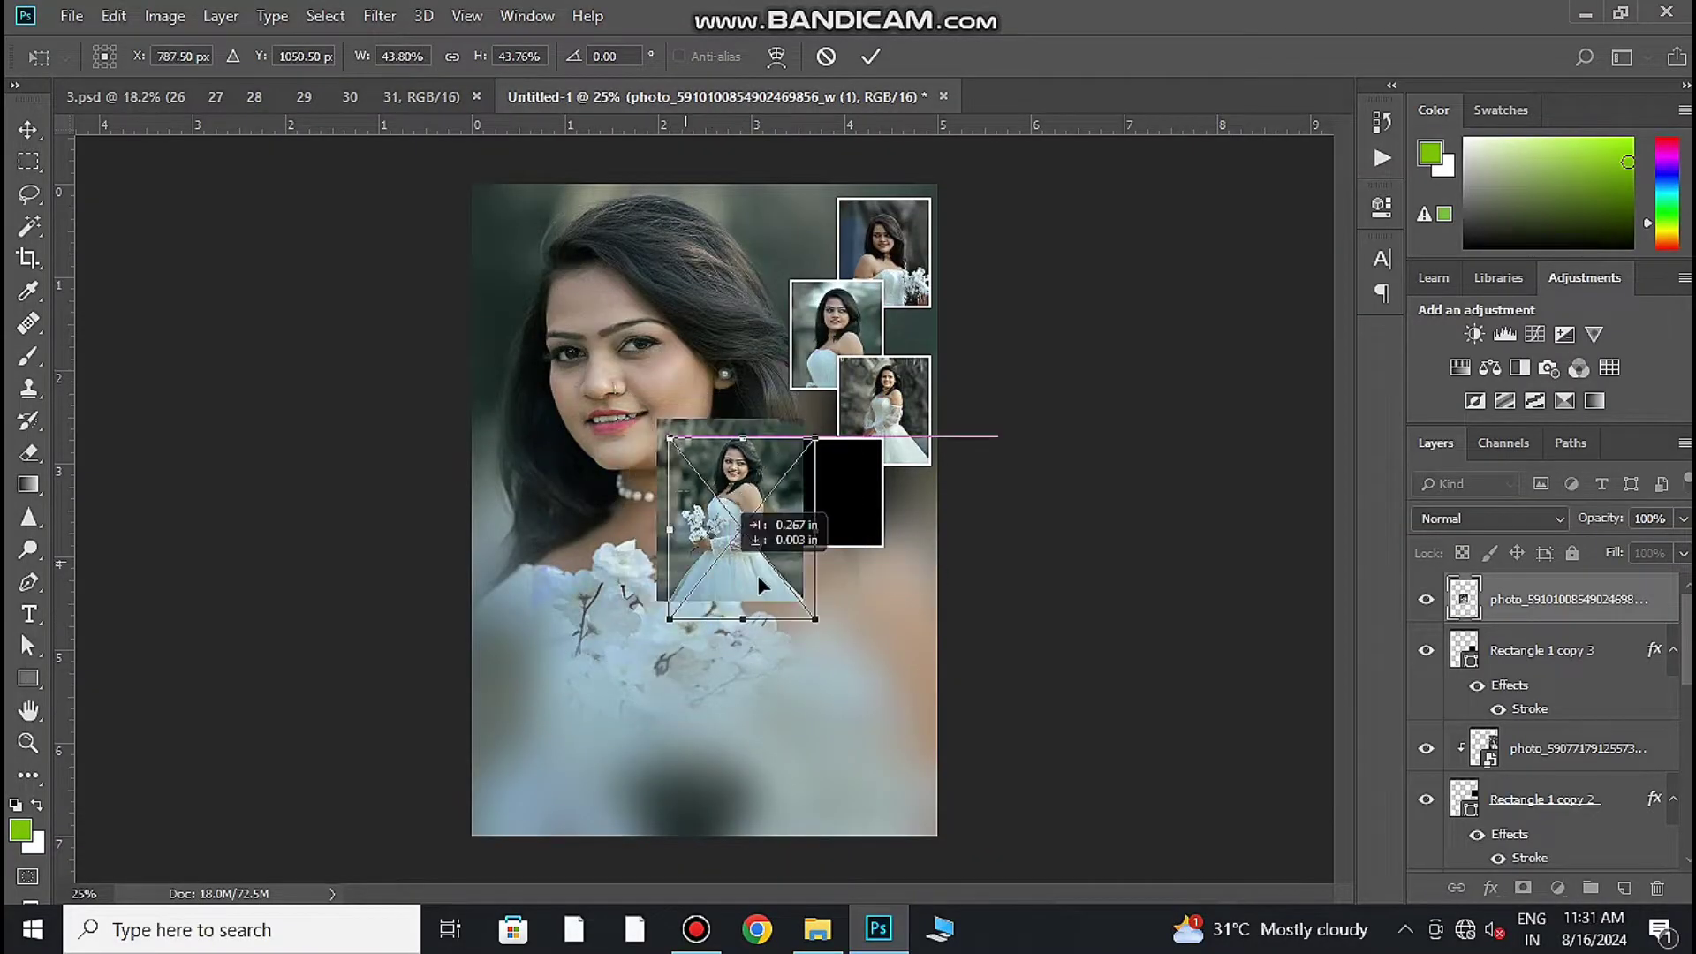
left_click_drag(758, 575, 846, 582)
key("Return")
key("ctrl+alt+g")
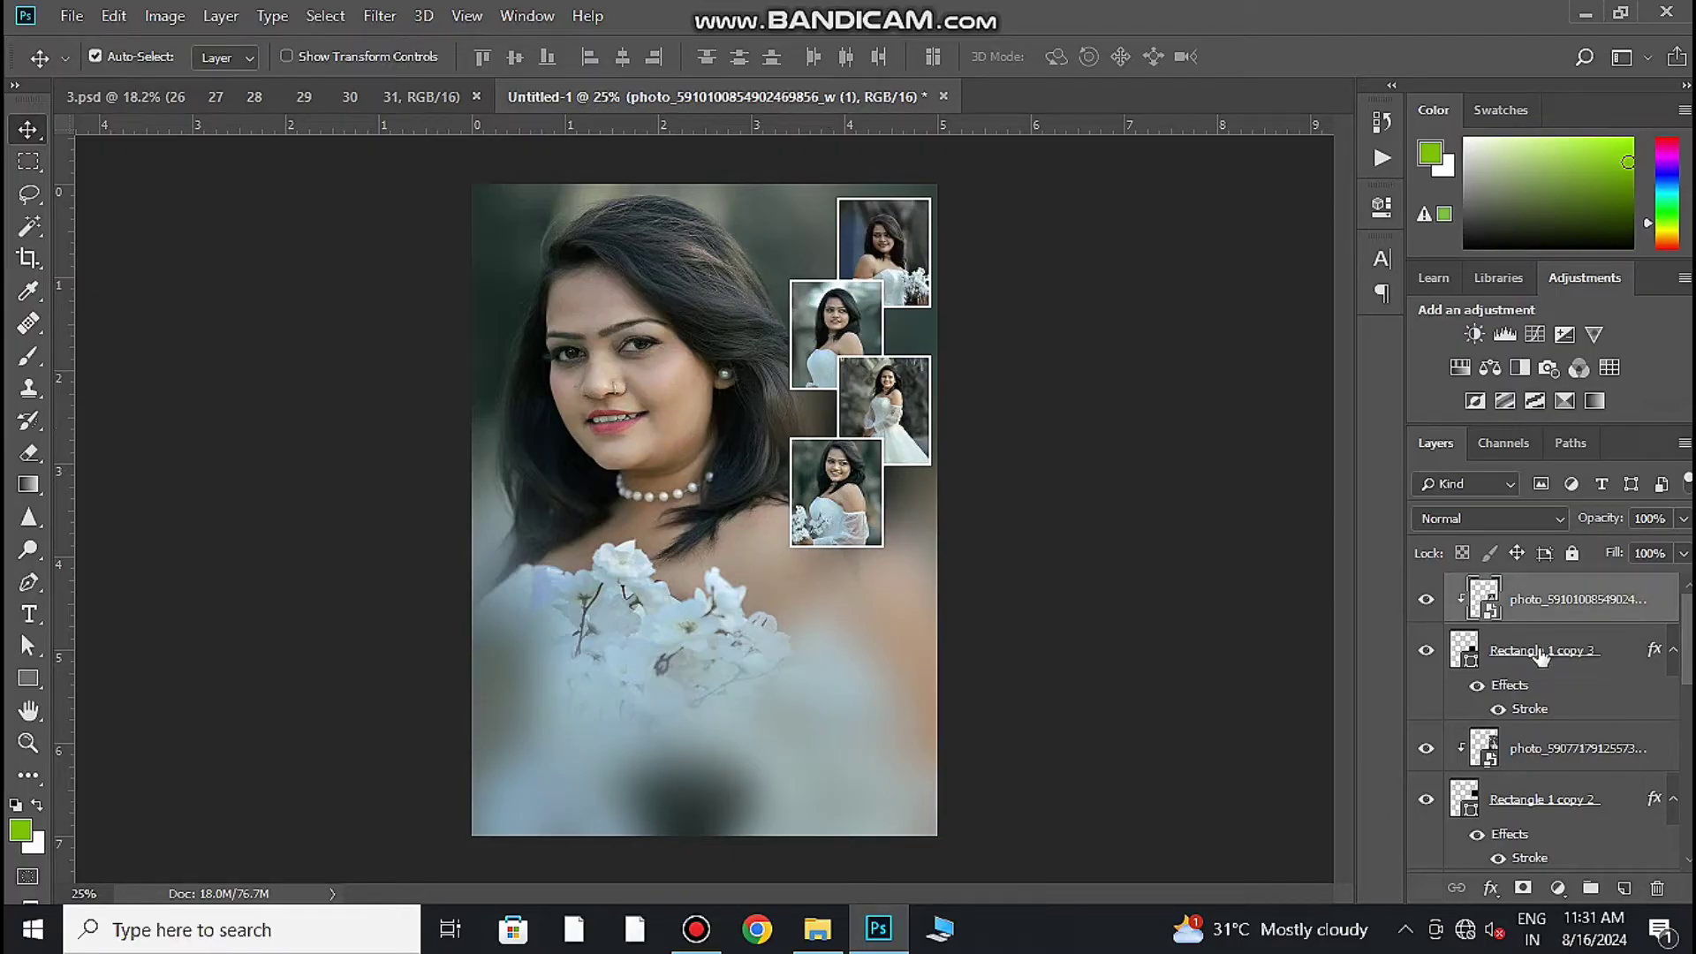
Step: On a new layer, paint black across the poster's bottom with a soft 1811 px brush
left_click(1623, 887)
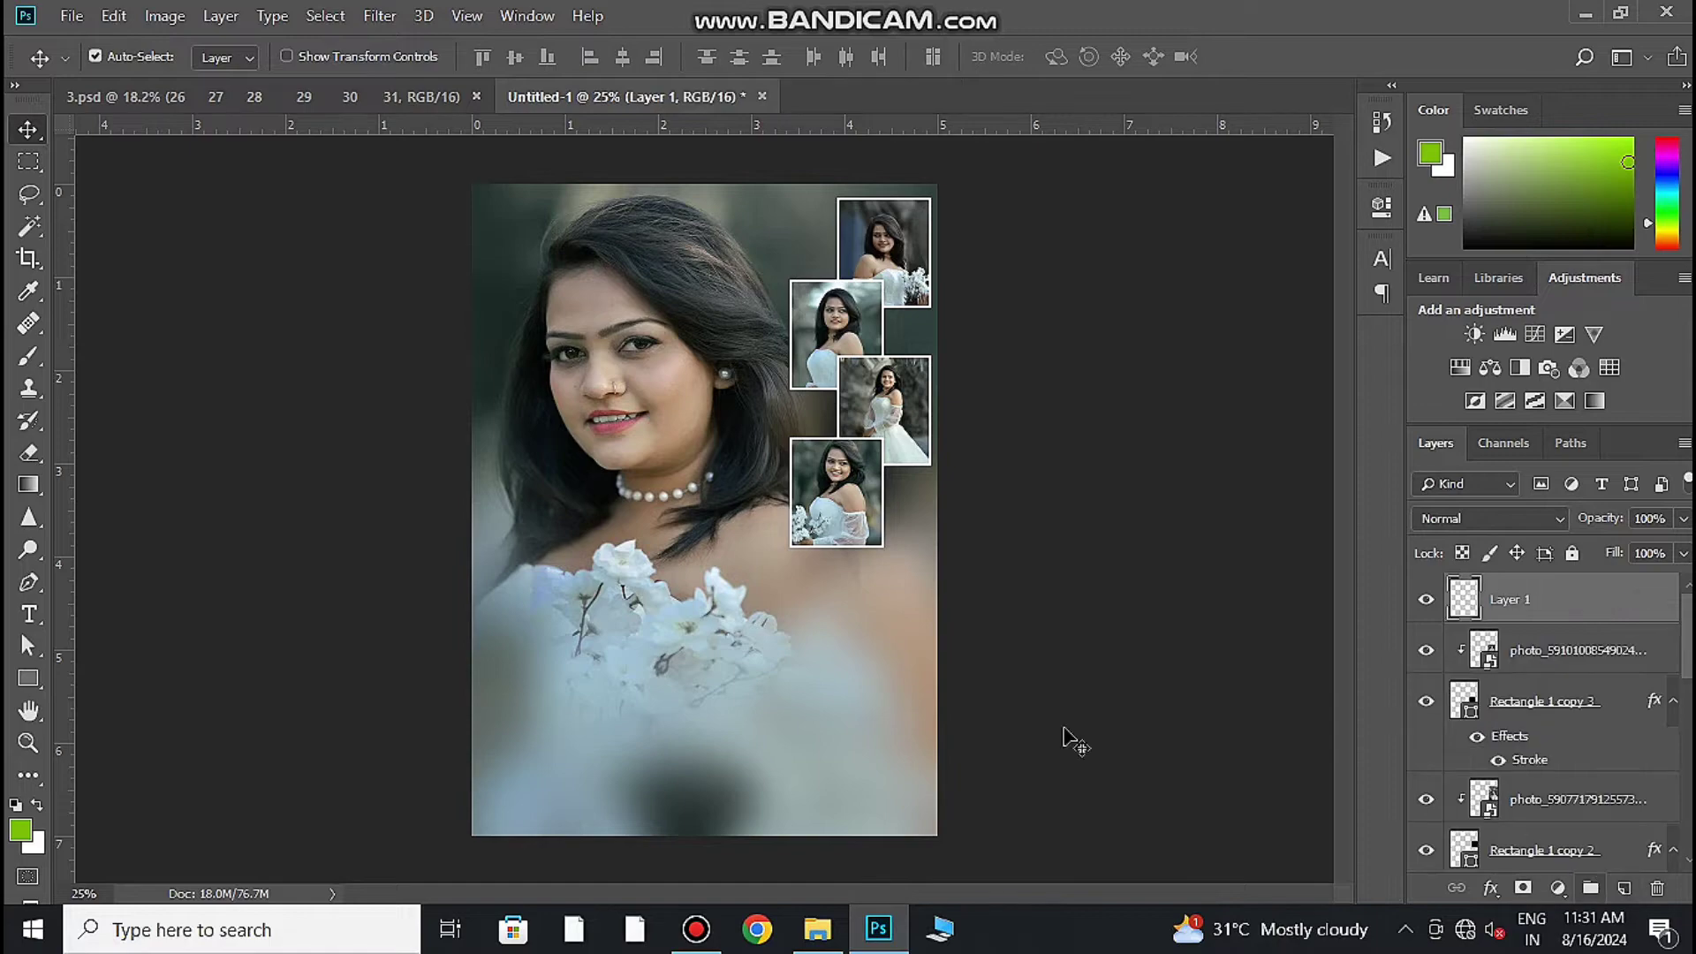
left_click(29, 356)
key("d")
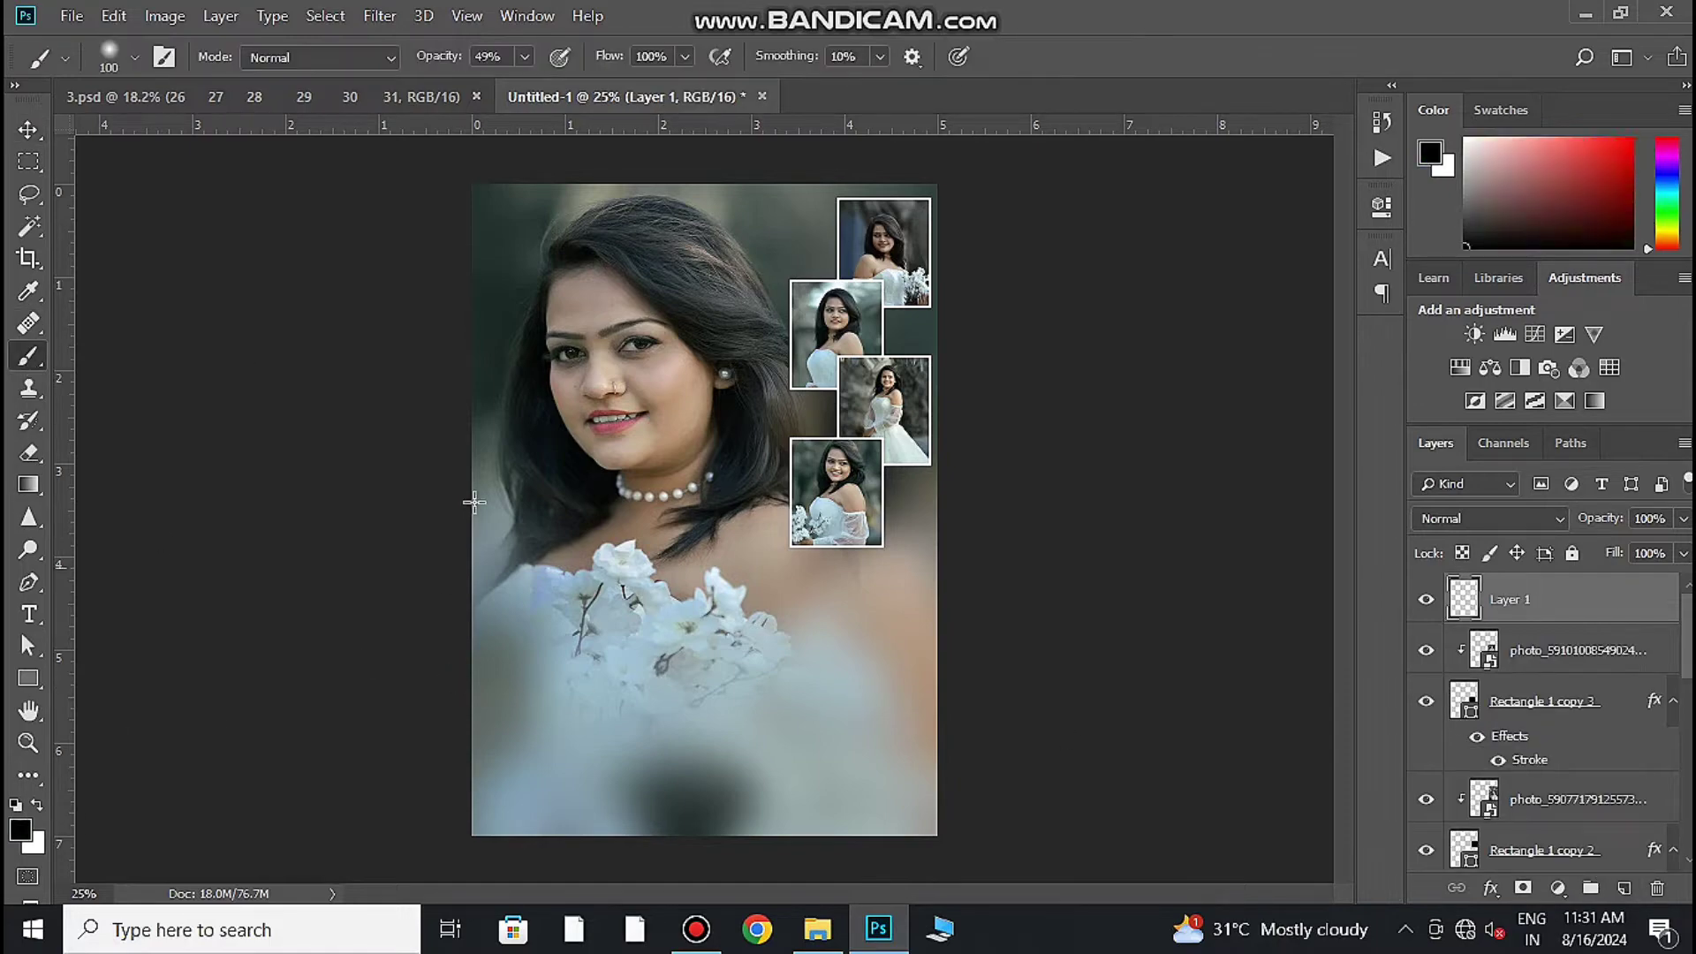
right_click(675, 600)
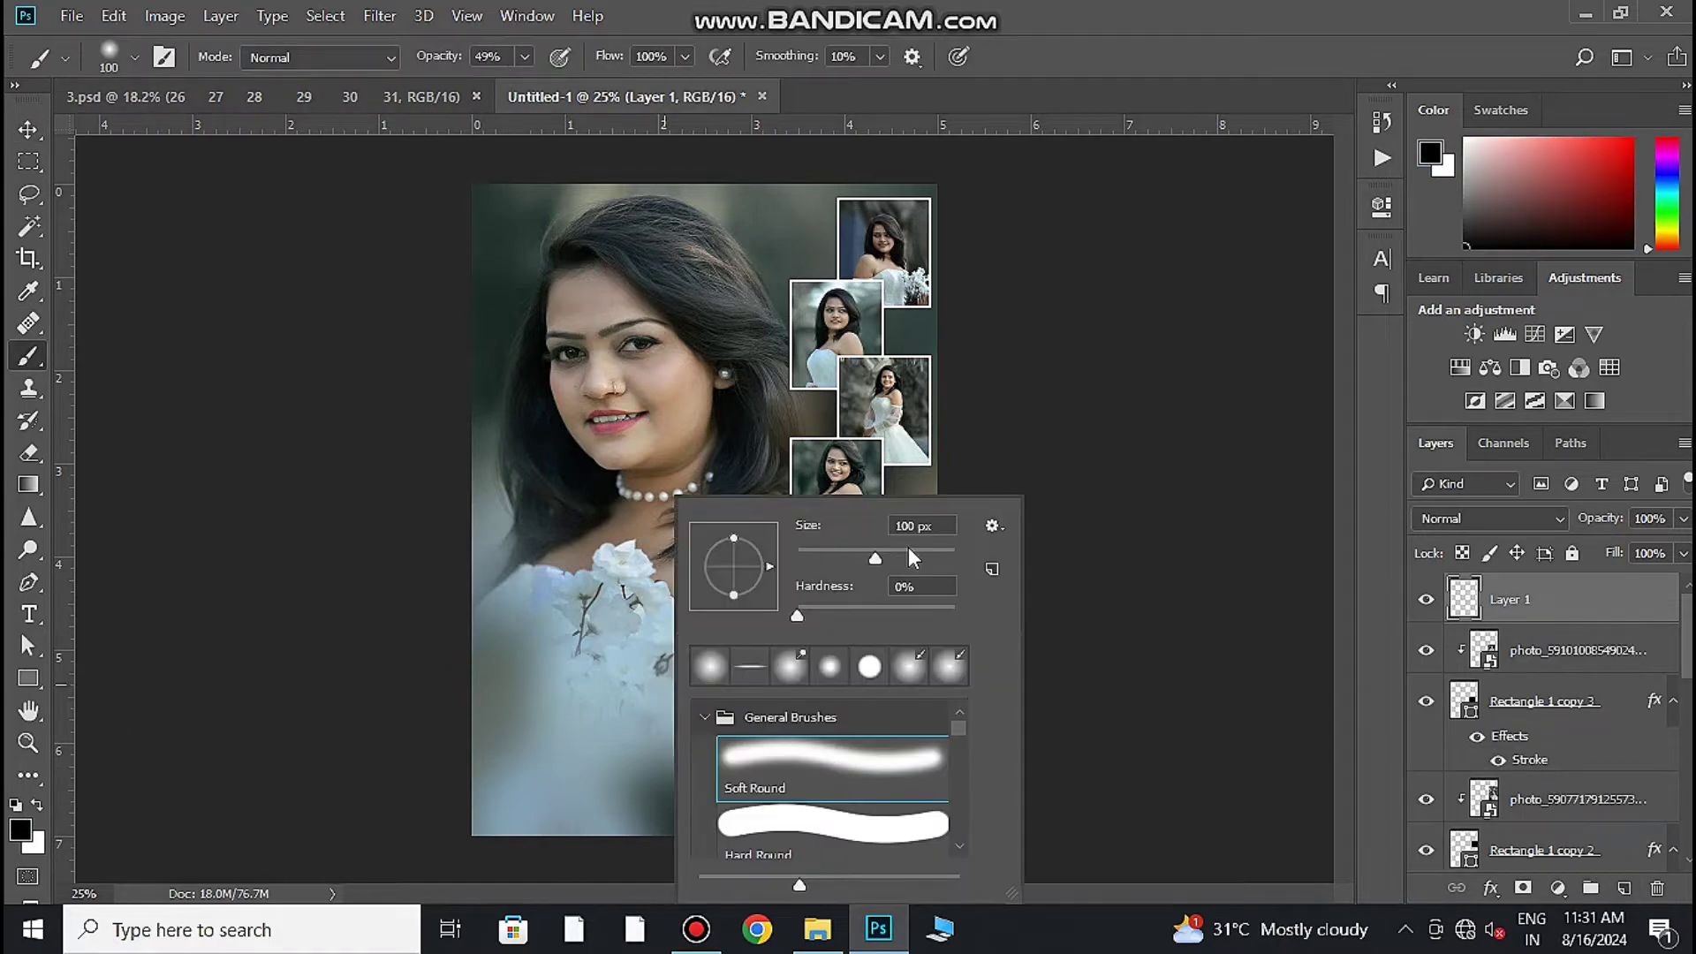
type("1811")
key("Return")
left_click_drag(694, 786, 845, 760)
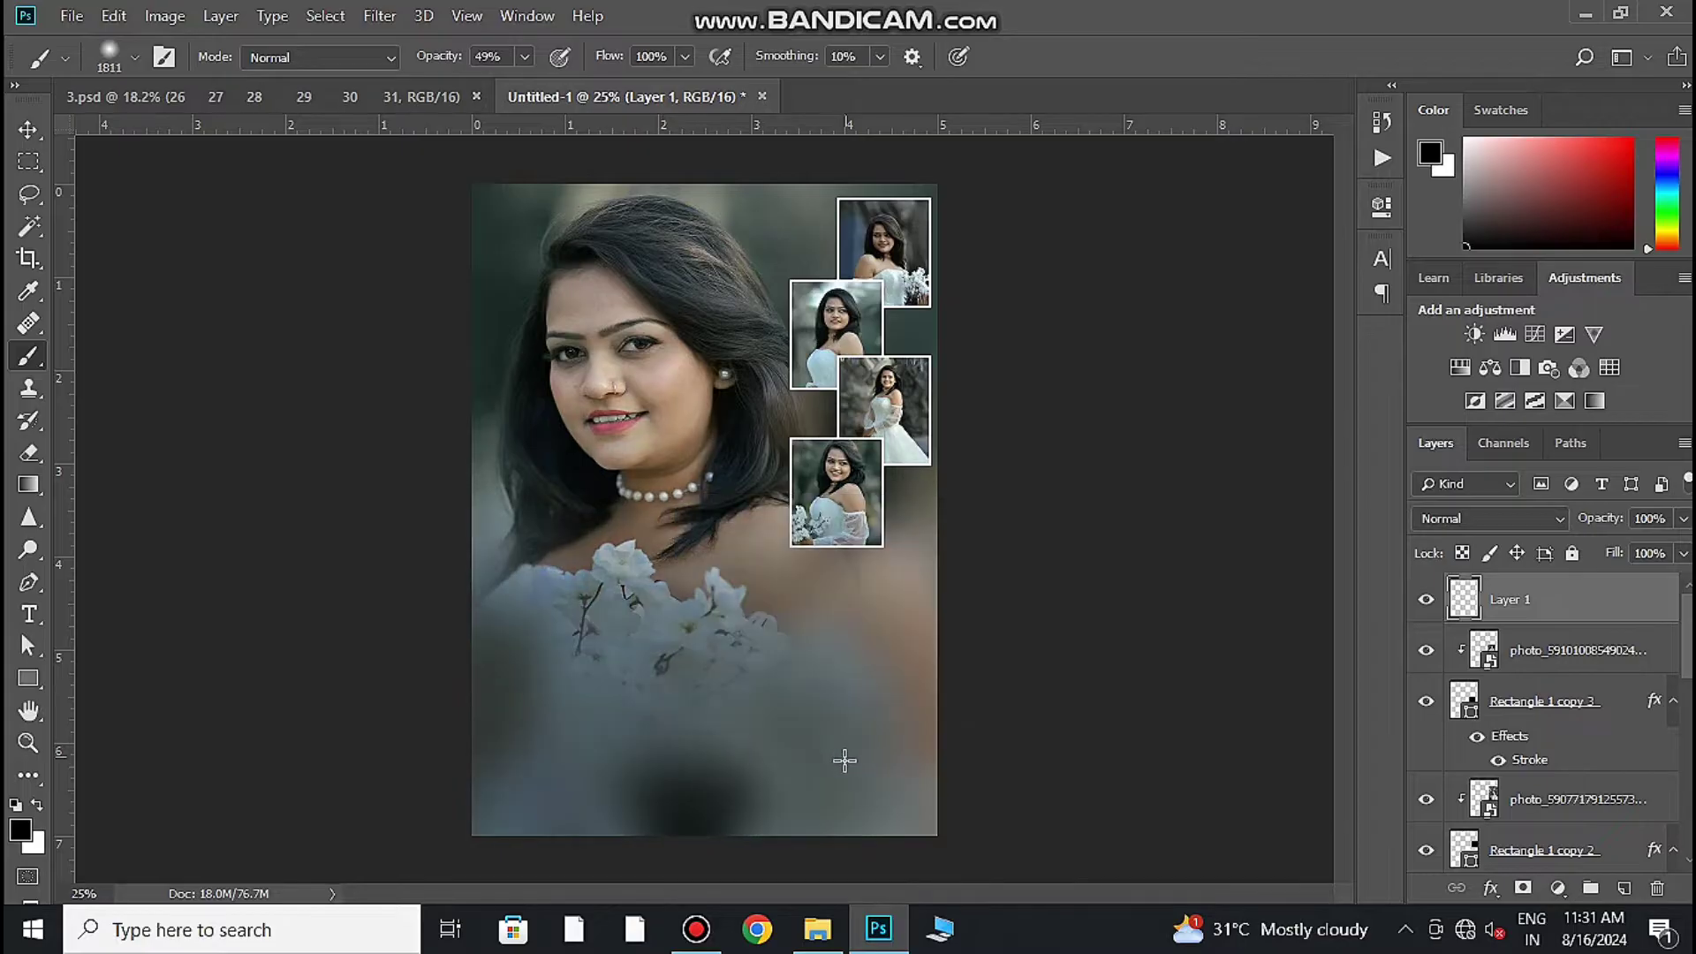
mouse_move(927, 819)
left_mouse_down()
mouse_move(435, 818)
mouse_move(768, 798)
mouse_move(606, 780)
mouse_move(732, 778)
left_mouse_up()
Step: Reposition the dark shading layer and add extra dark dabs in the lower middle and lower right
key("v")
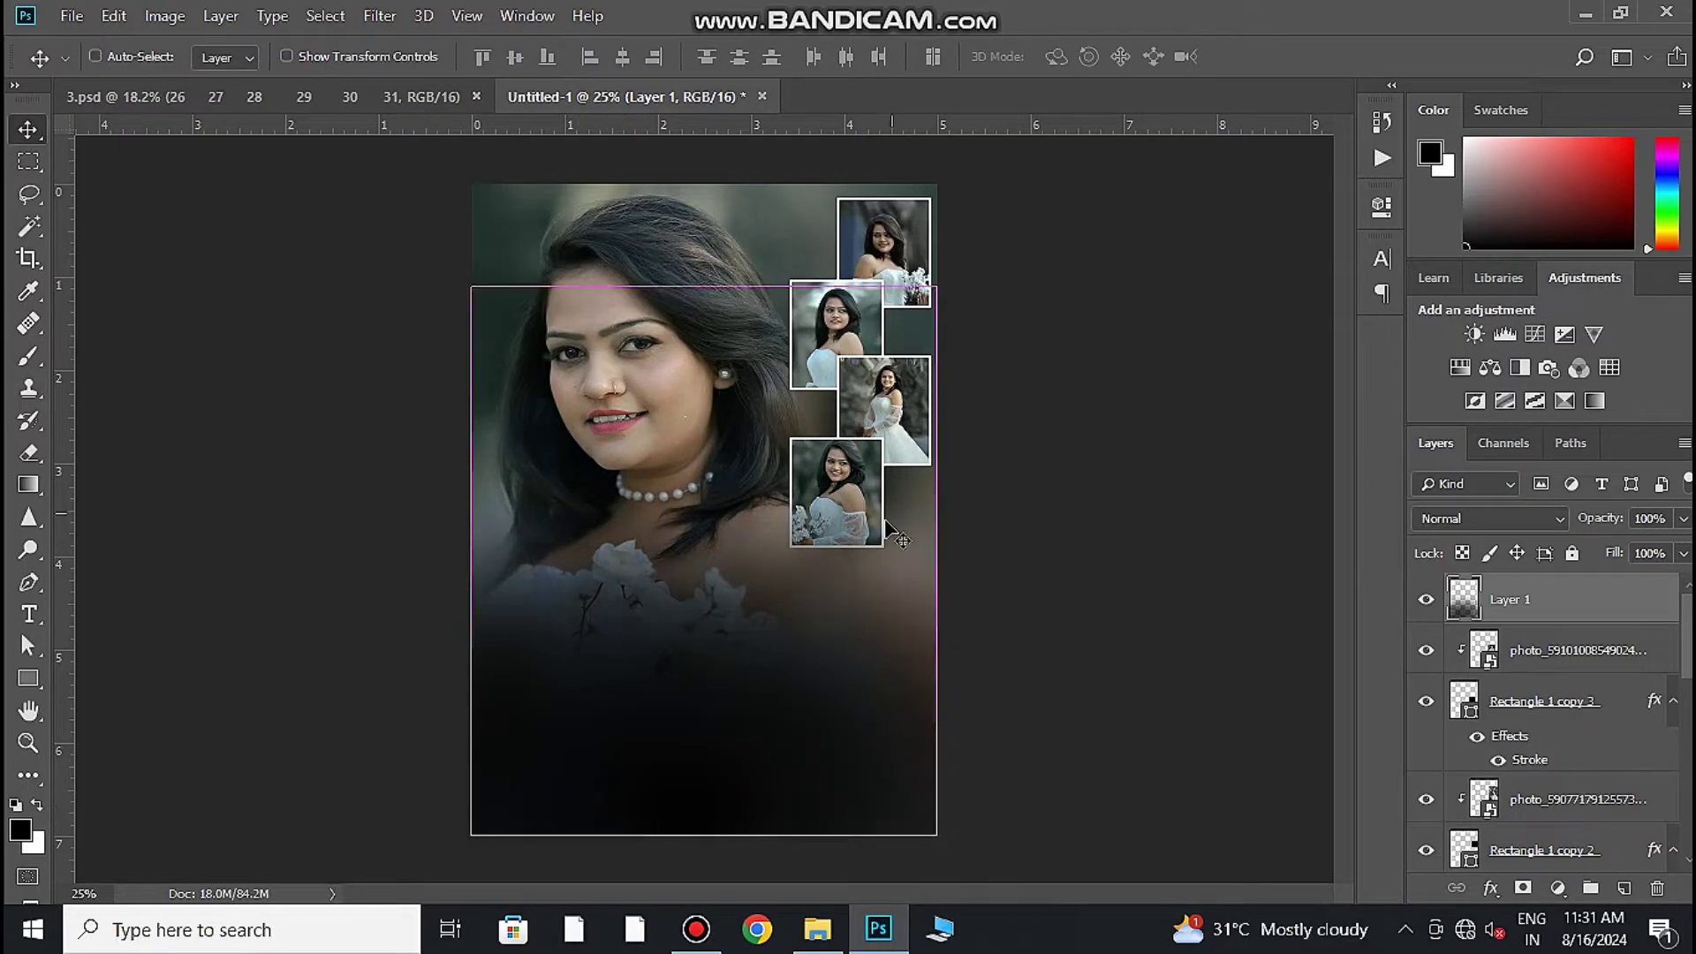
left_click_drag(901, 742, 780, 758)
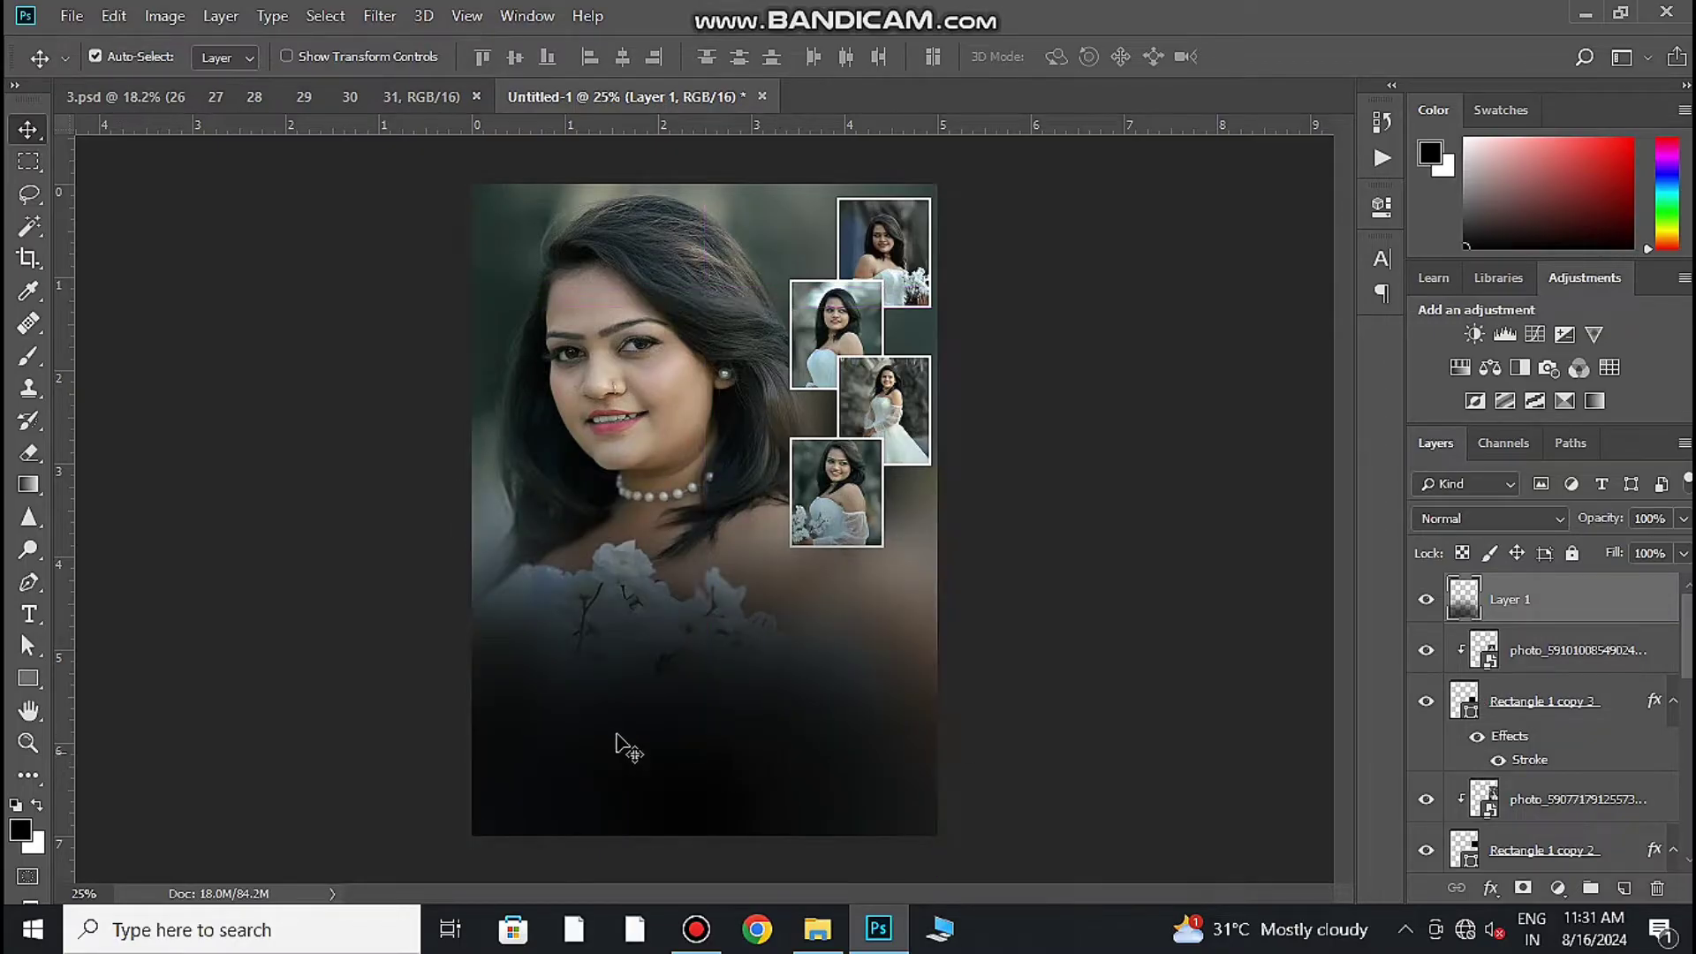
left_click(29, 356)
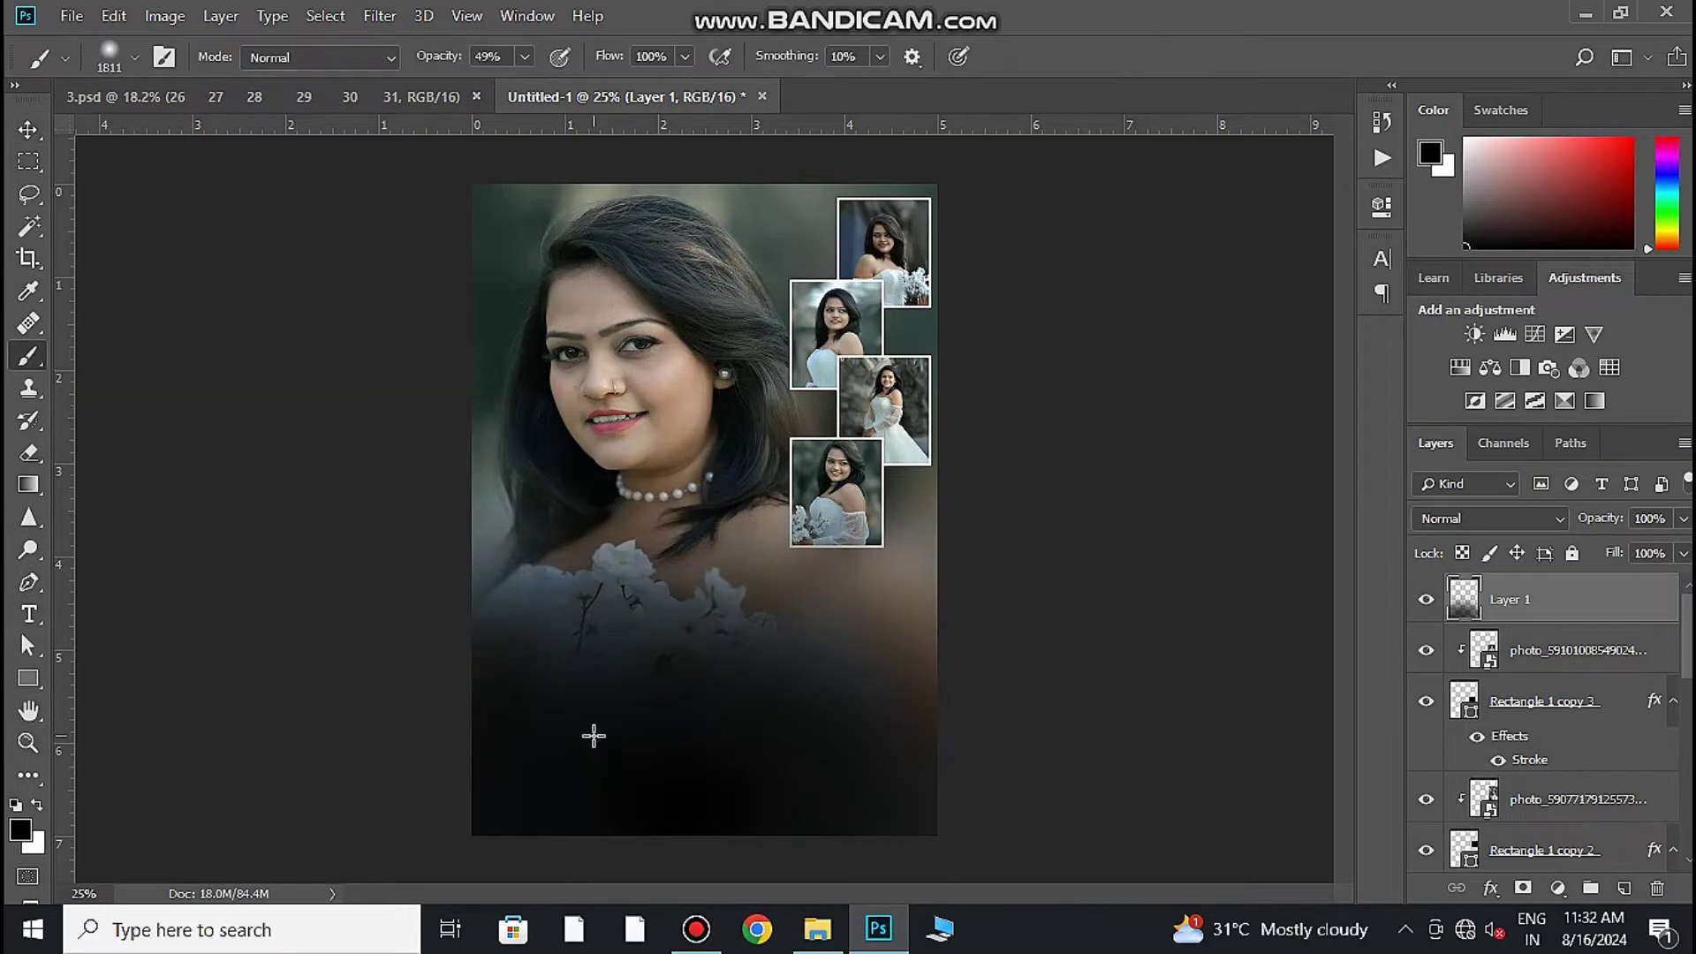
left_click(591, 734)
left_click(807, 760)
left_click(42, 119)
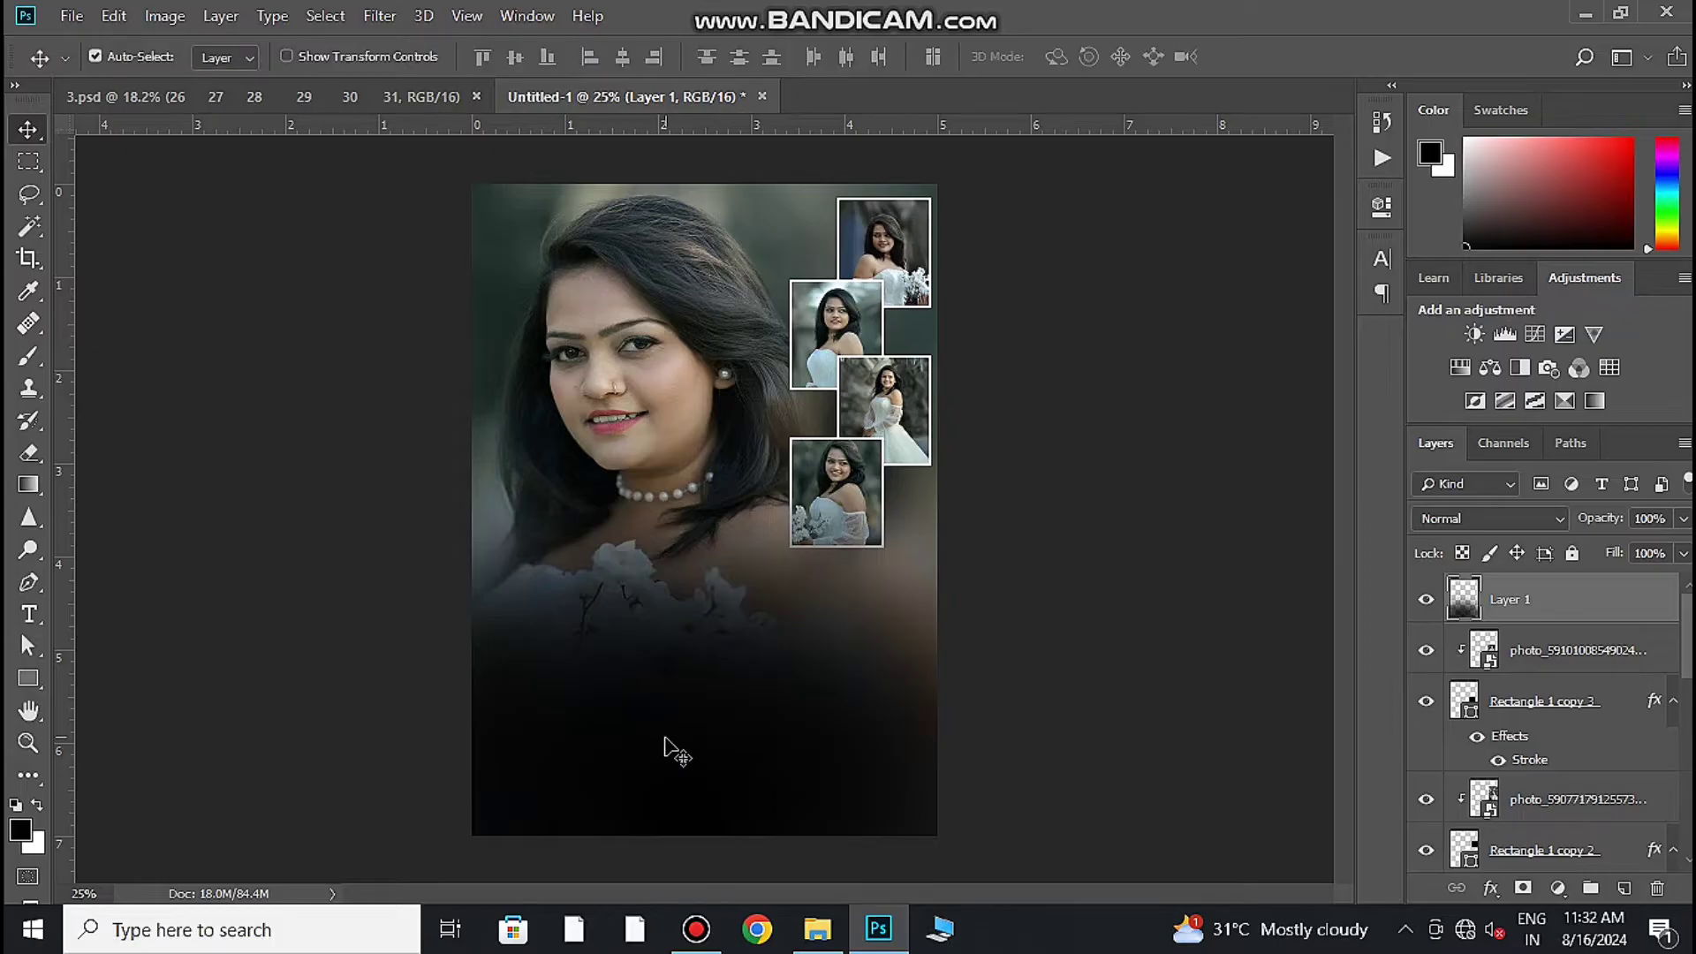
left_click_drag(662, 746, 747, 782)
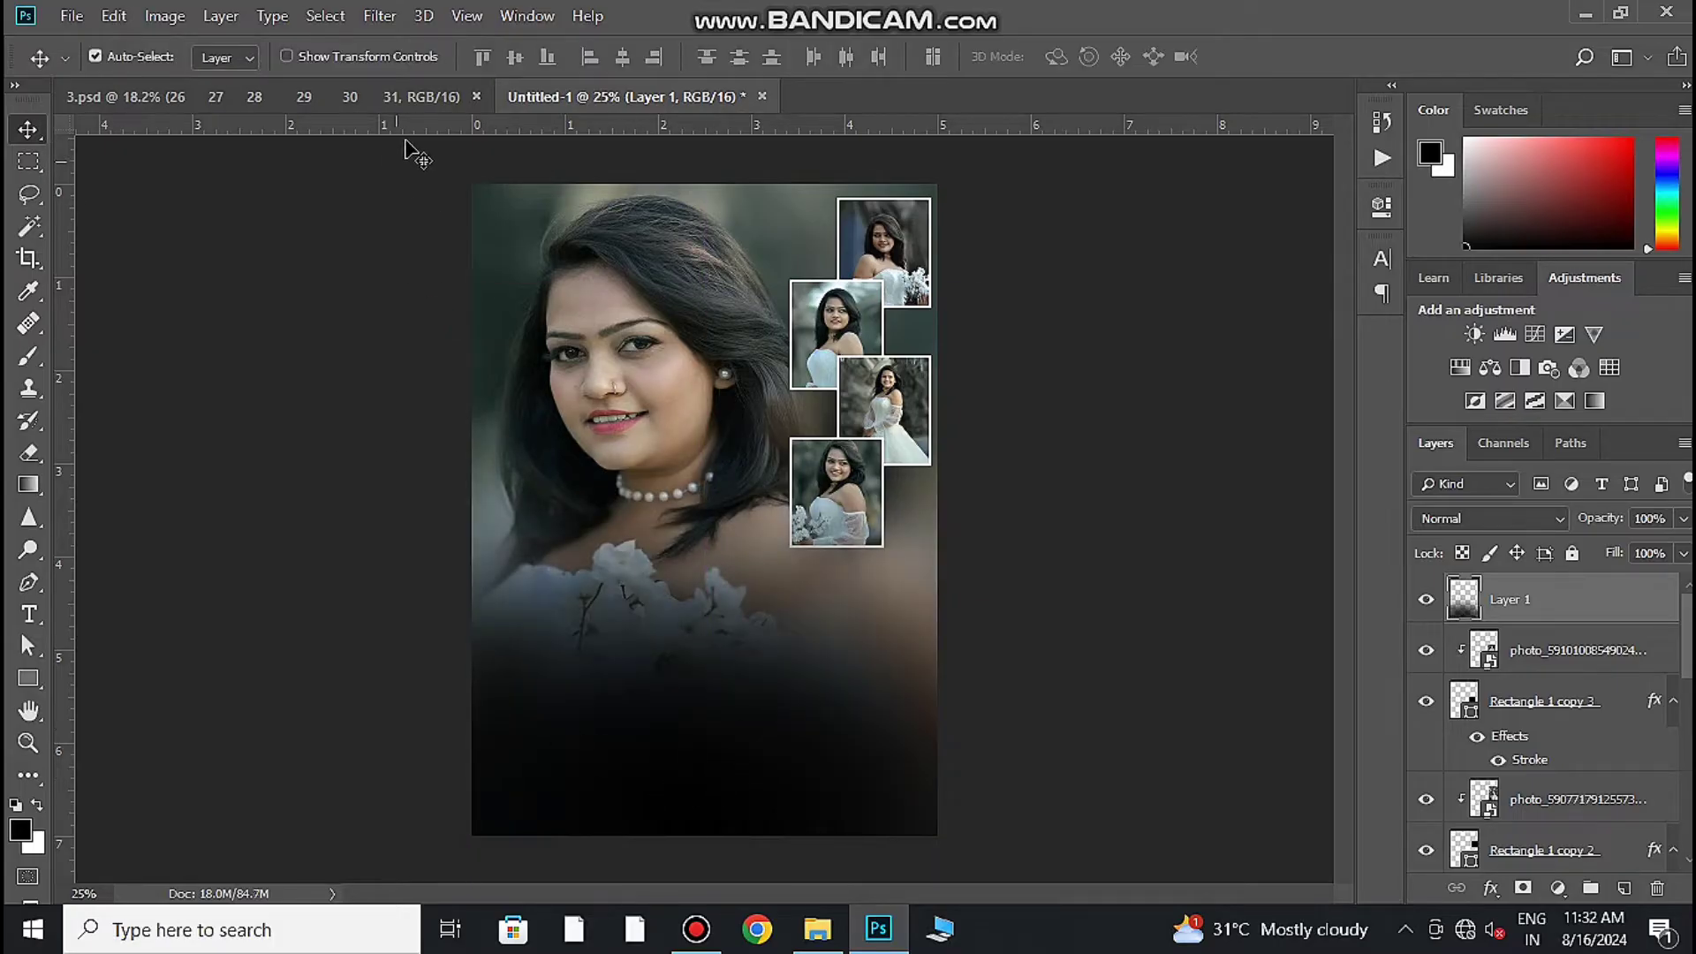
scroll(404, 141, "down", 2)
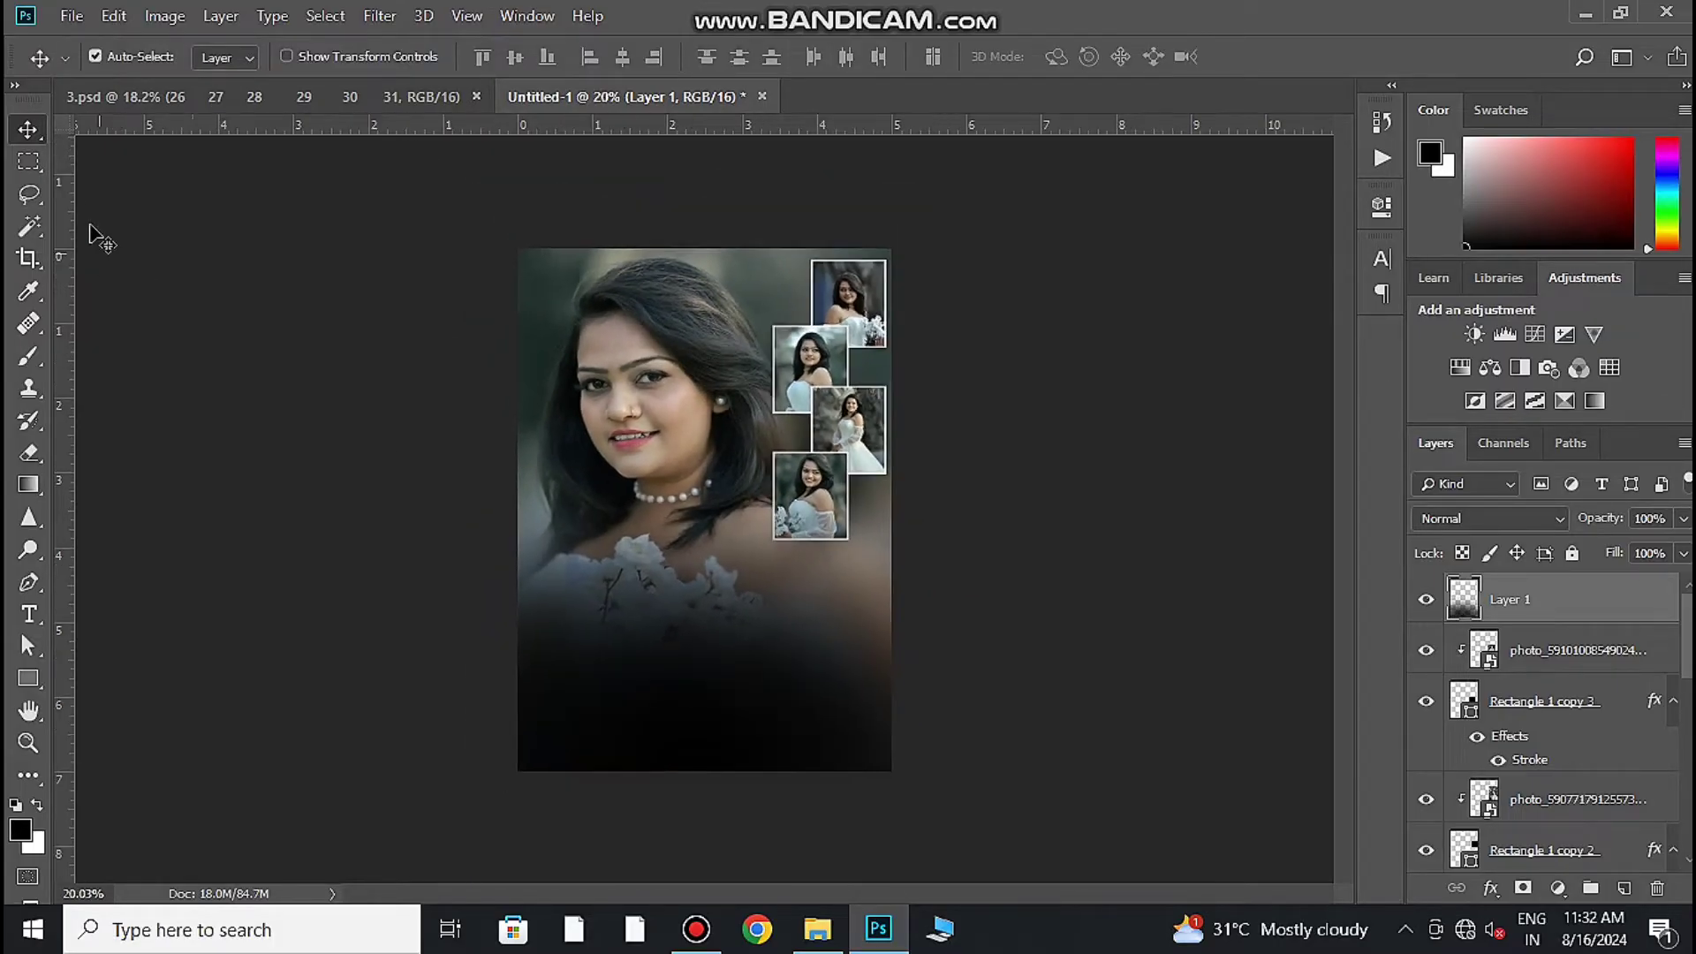
Step: Select the calendar layers in 3.psd and drag them into the poster document
left_click(123, 96)
mouse_move(719, 564)
left_mouse_down()
mouse_move(375, 101)
mouse_move(432, 99)
left_mouse_up()
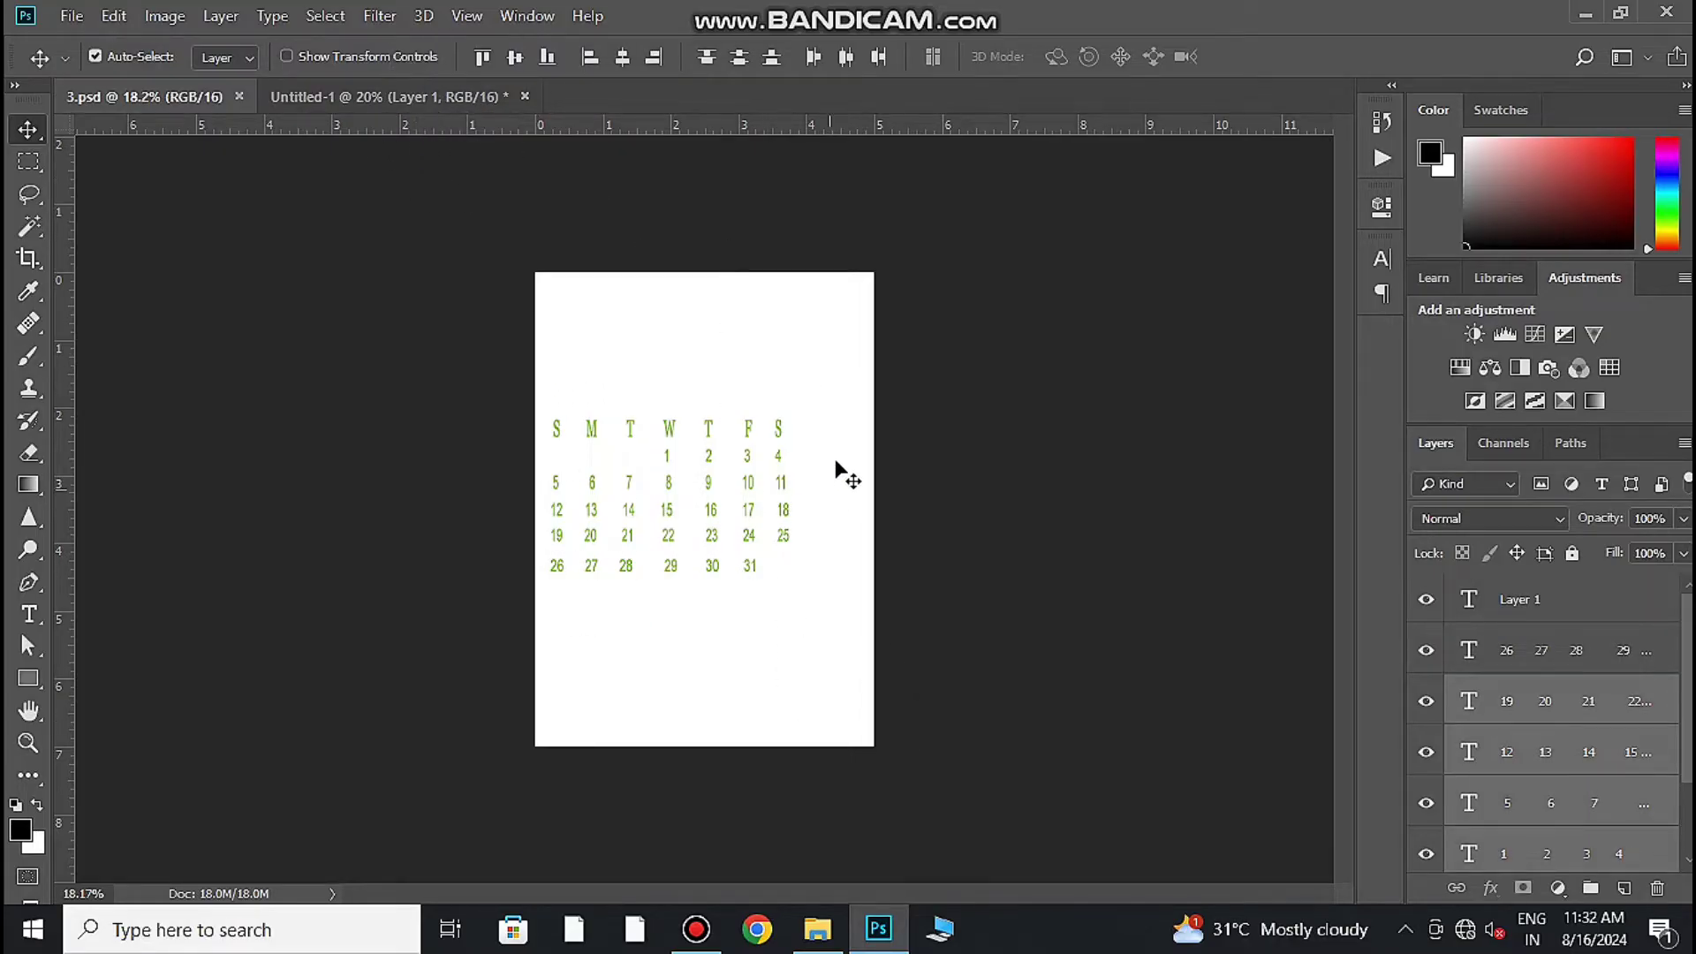
left_click(1119, 636)
left_click_drag(836, 379, 527, 644)
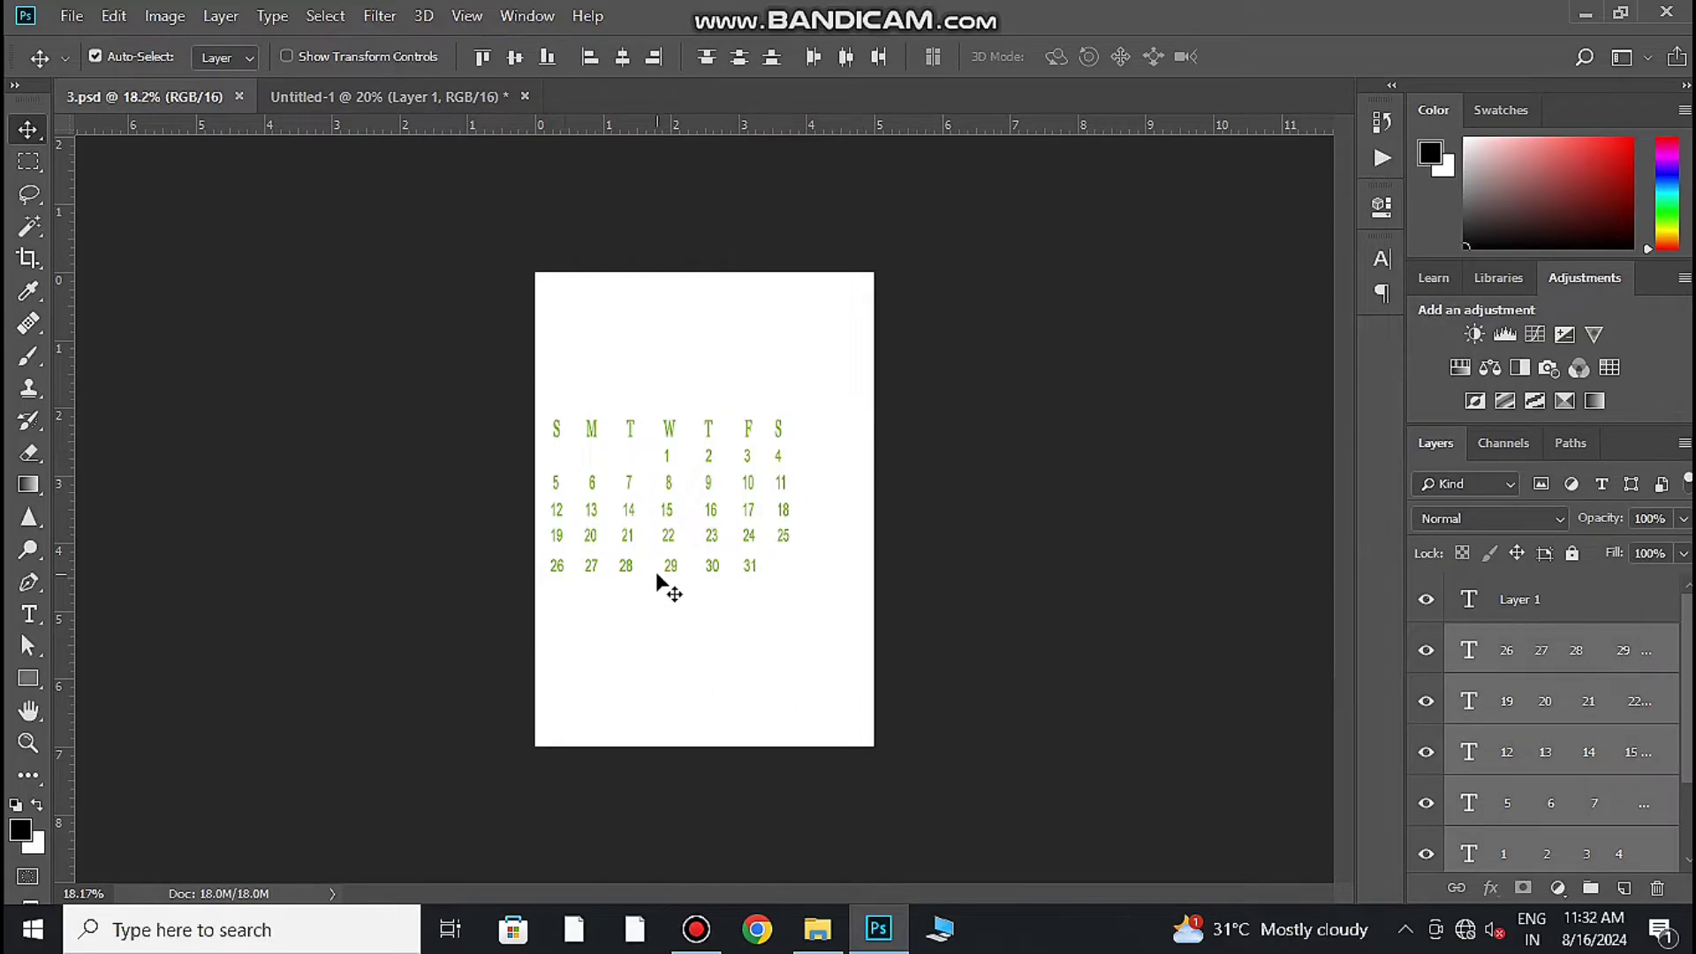
left_click_drag(671, 433, 702, 649)
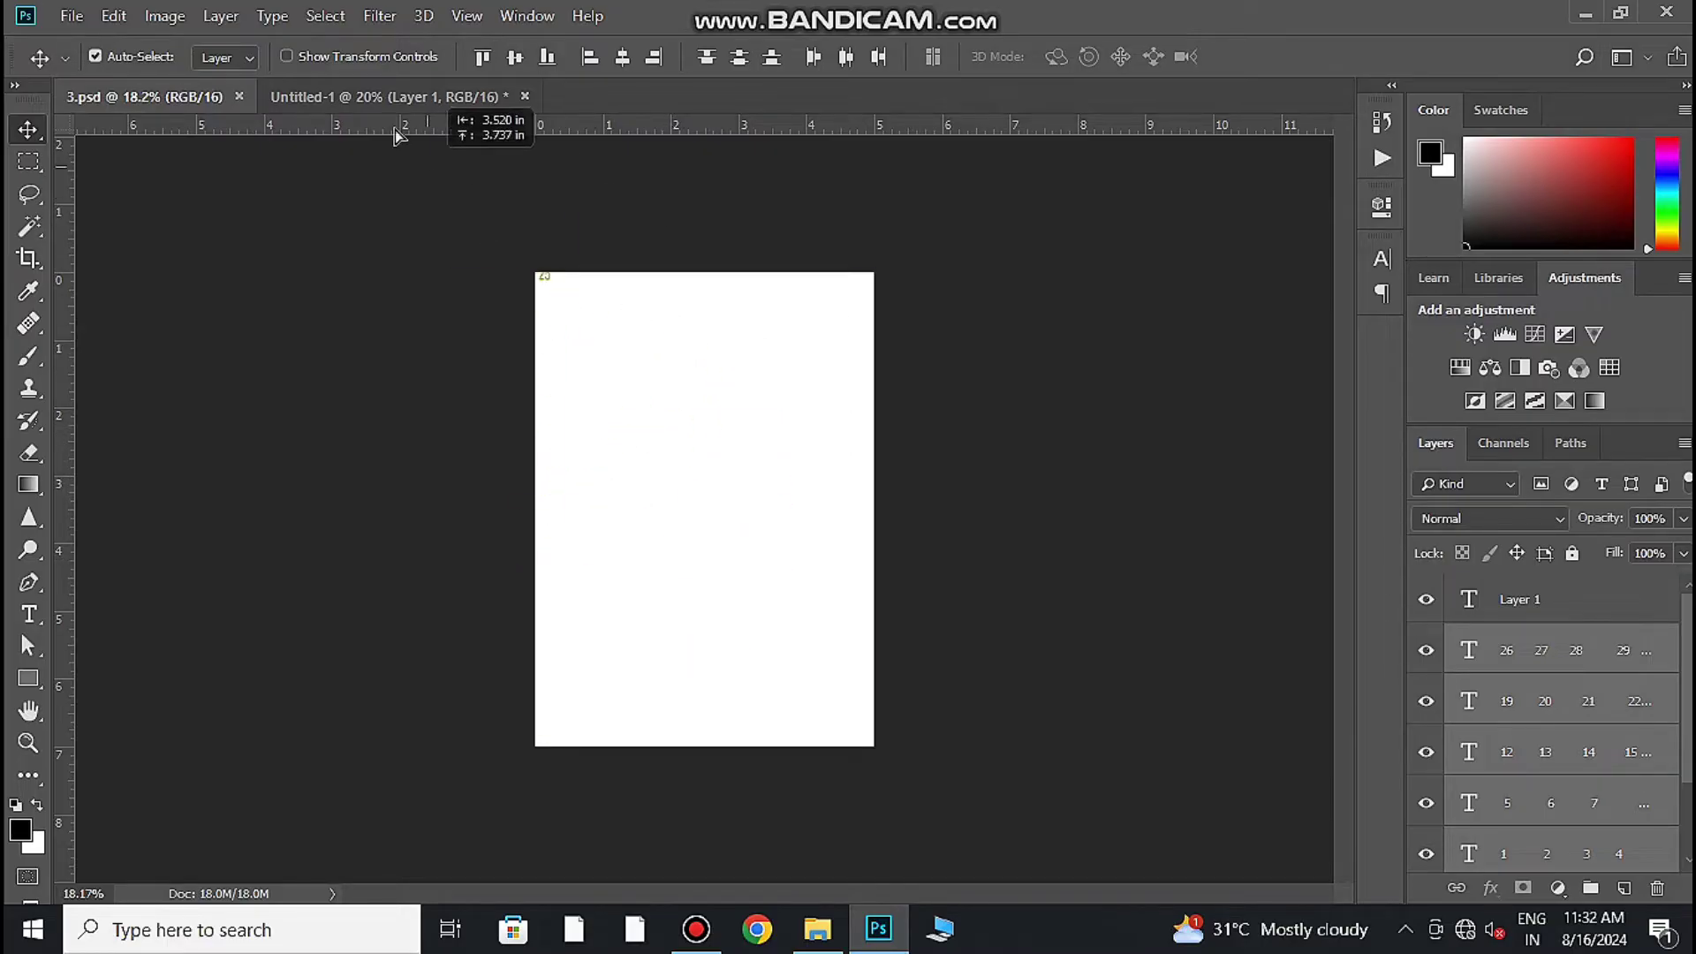
Step: Scale the calendar to about 84% and smaller, position it in the dark lower area, and group it
key("ctrl+t")
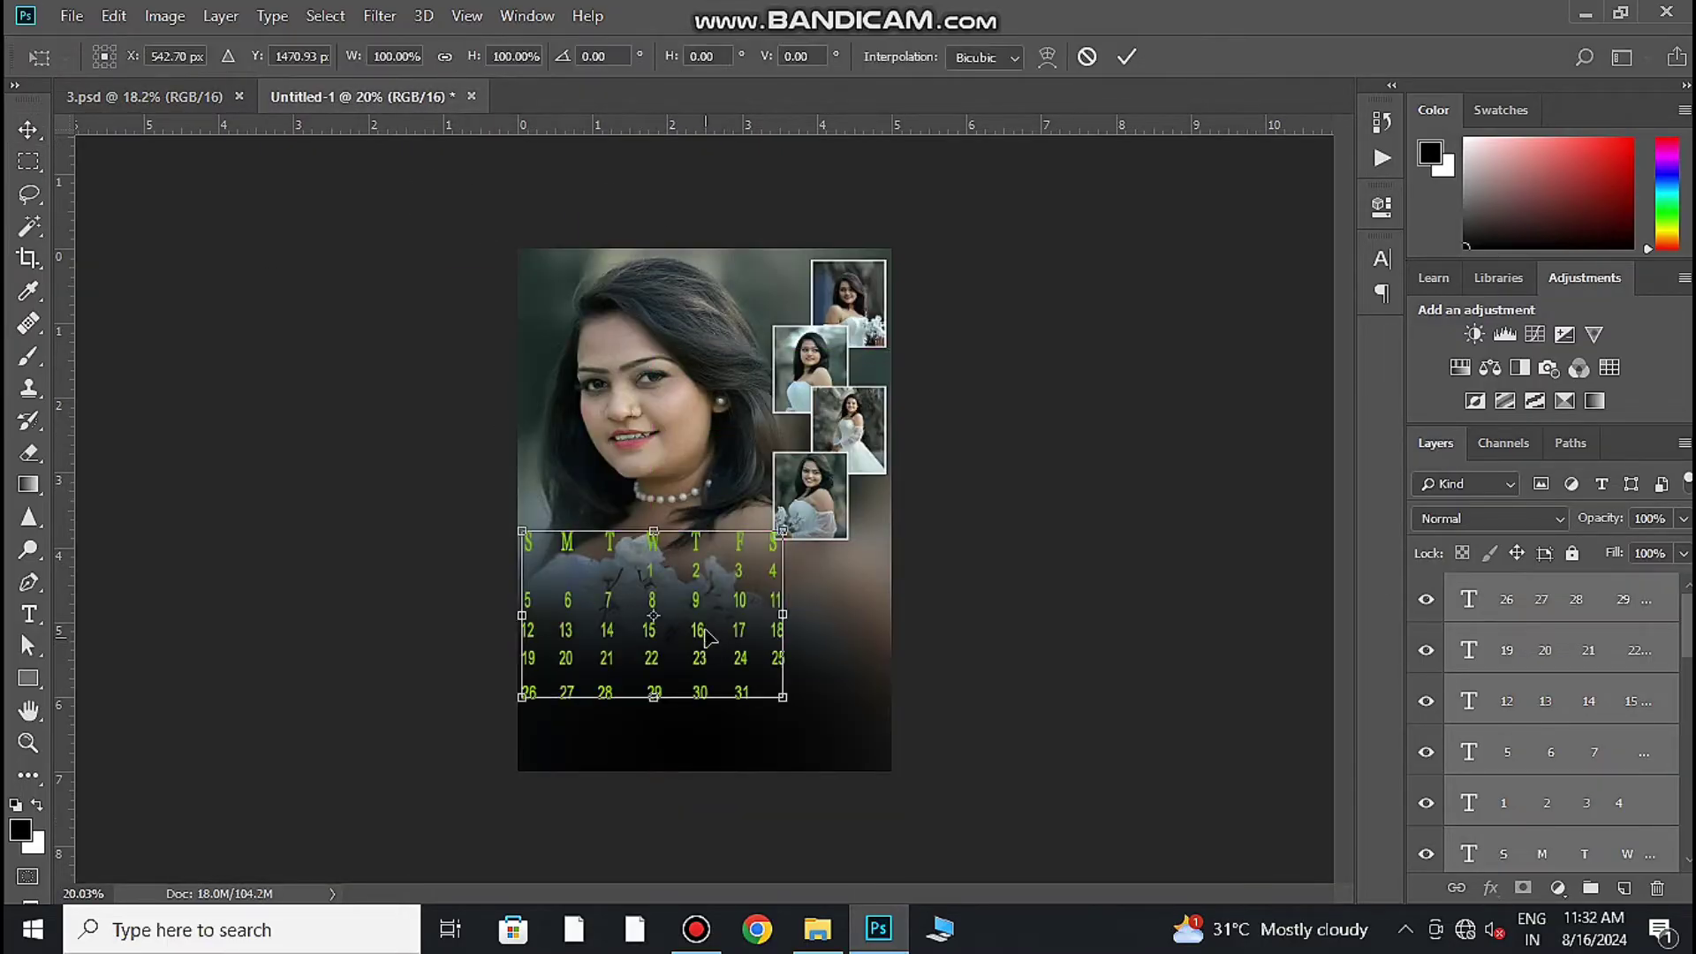
left_click_drag(707, 565, 730, 618)
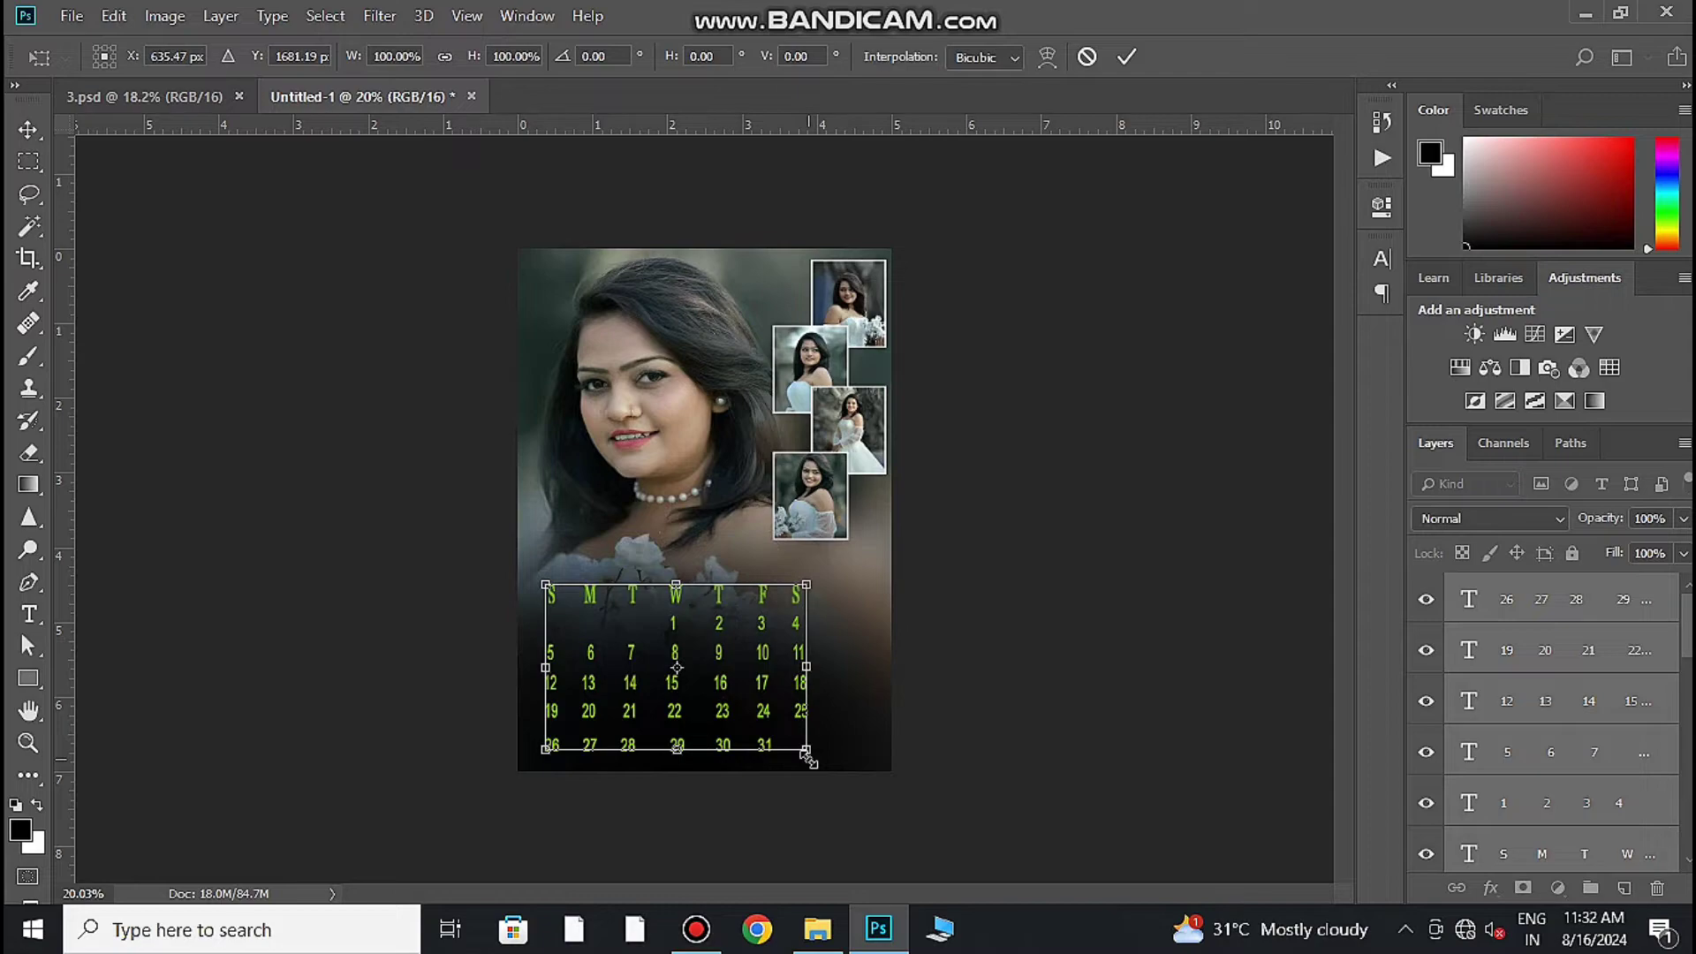
left_click_drag(805, 752, 722, 725)
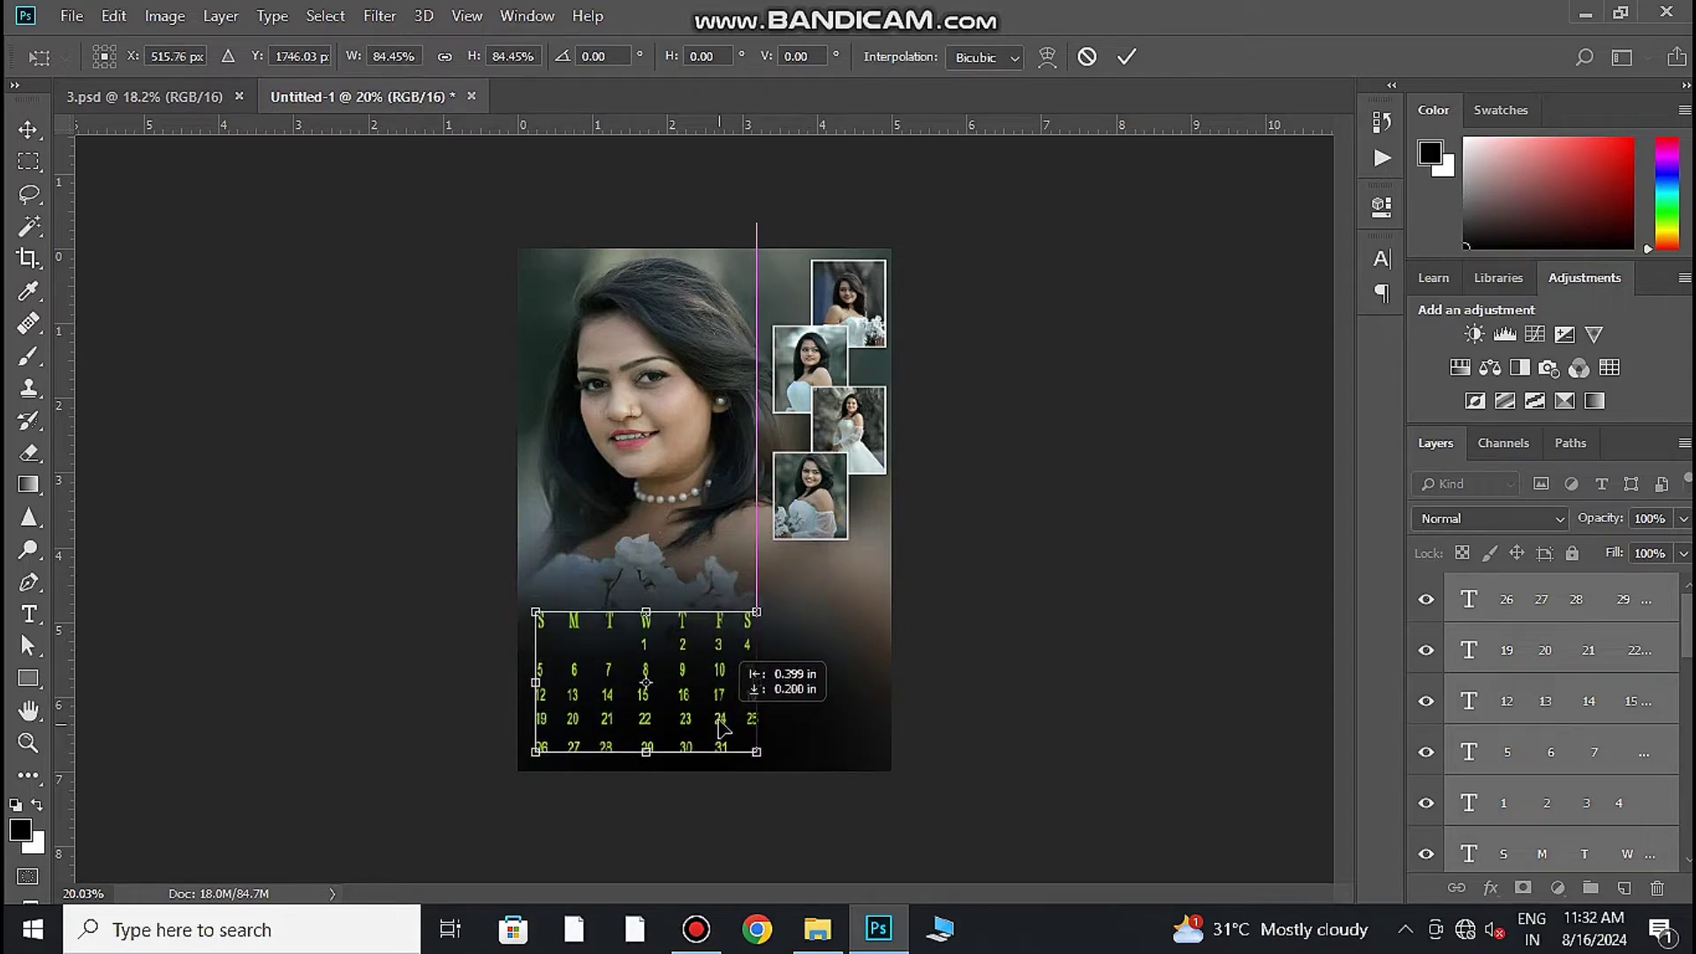
left_click(1126, 57)
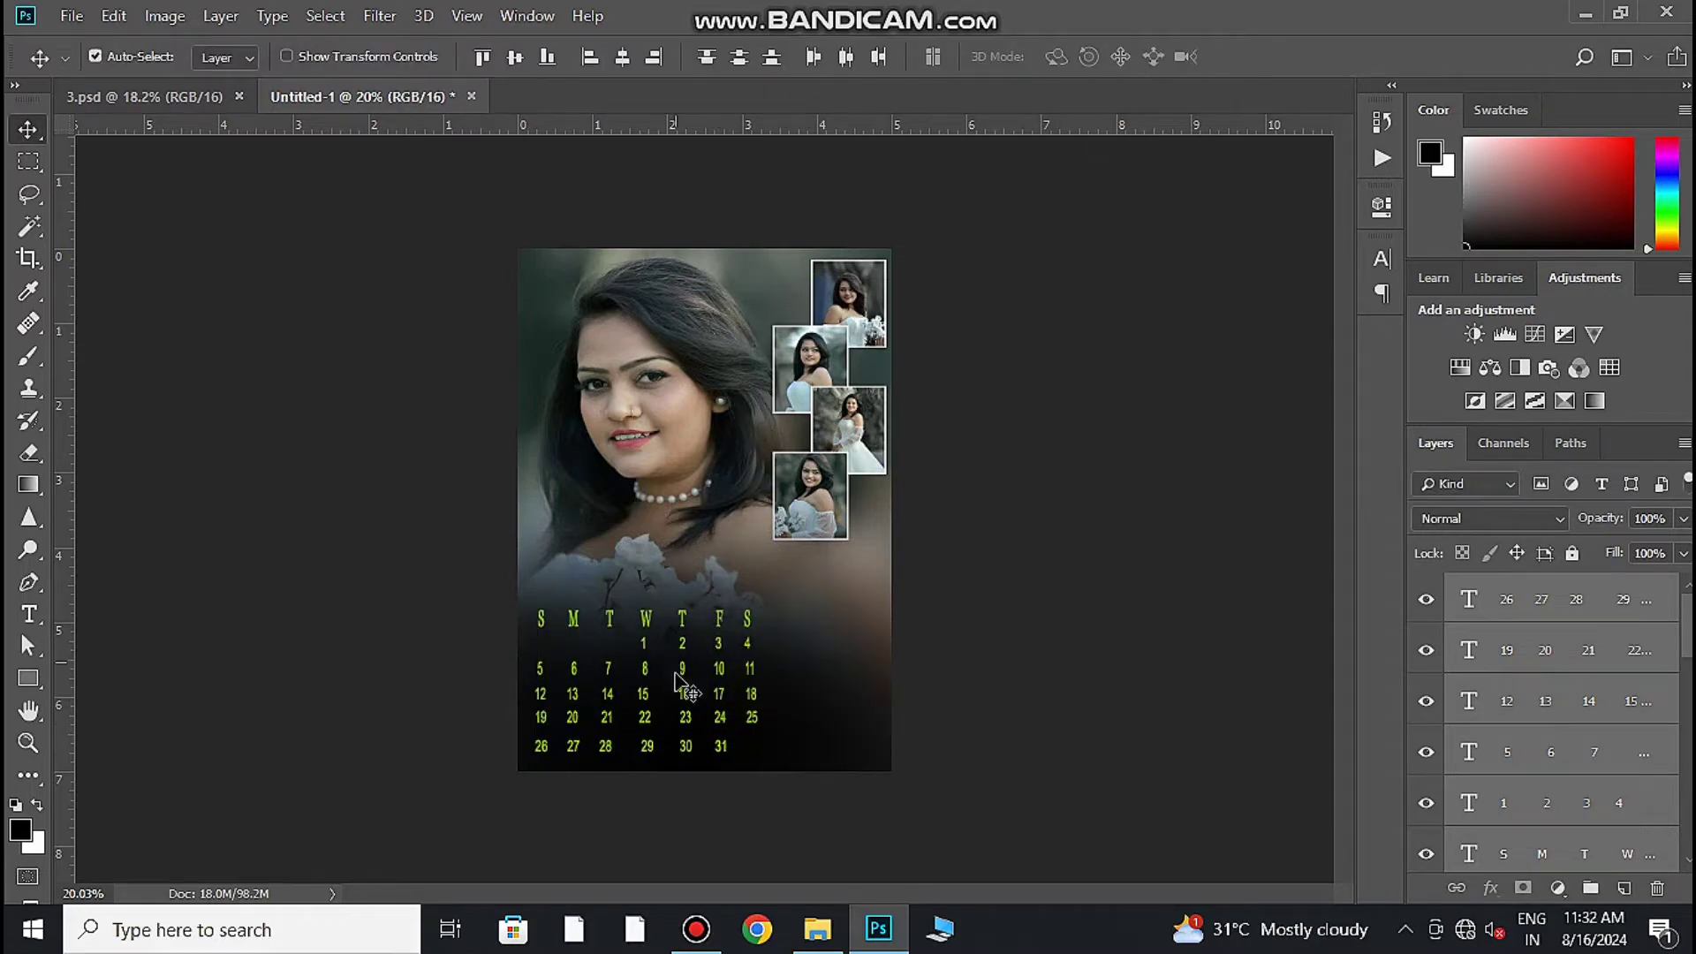
left_click_drag(680, 697, 682, 702)
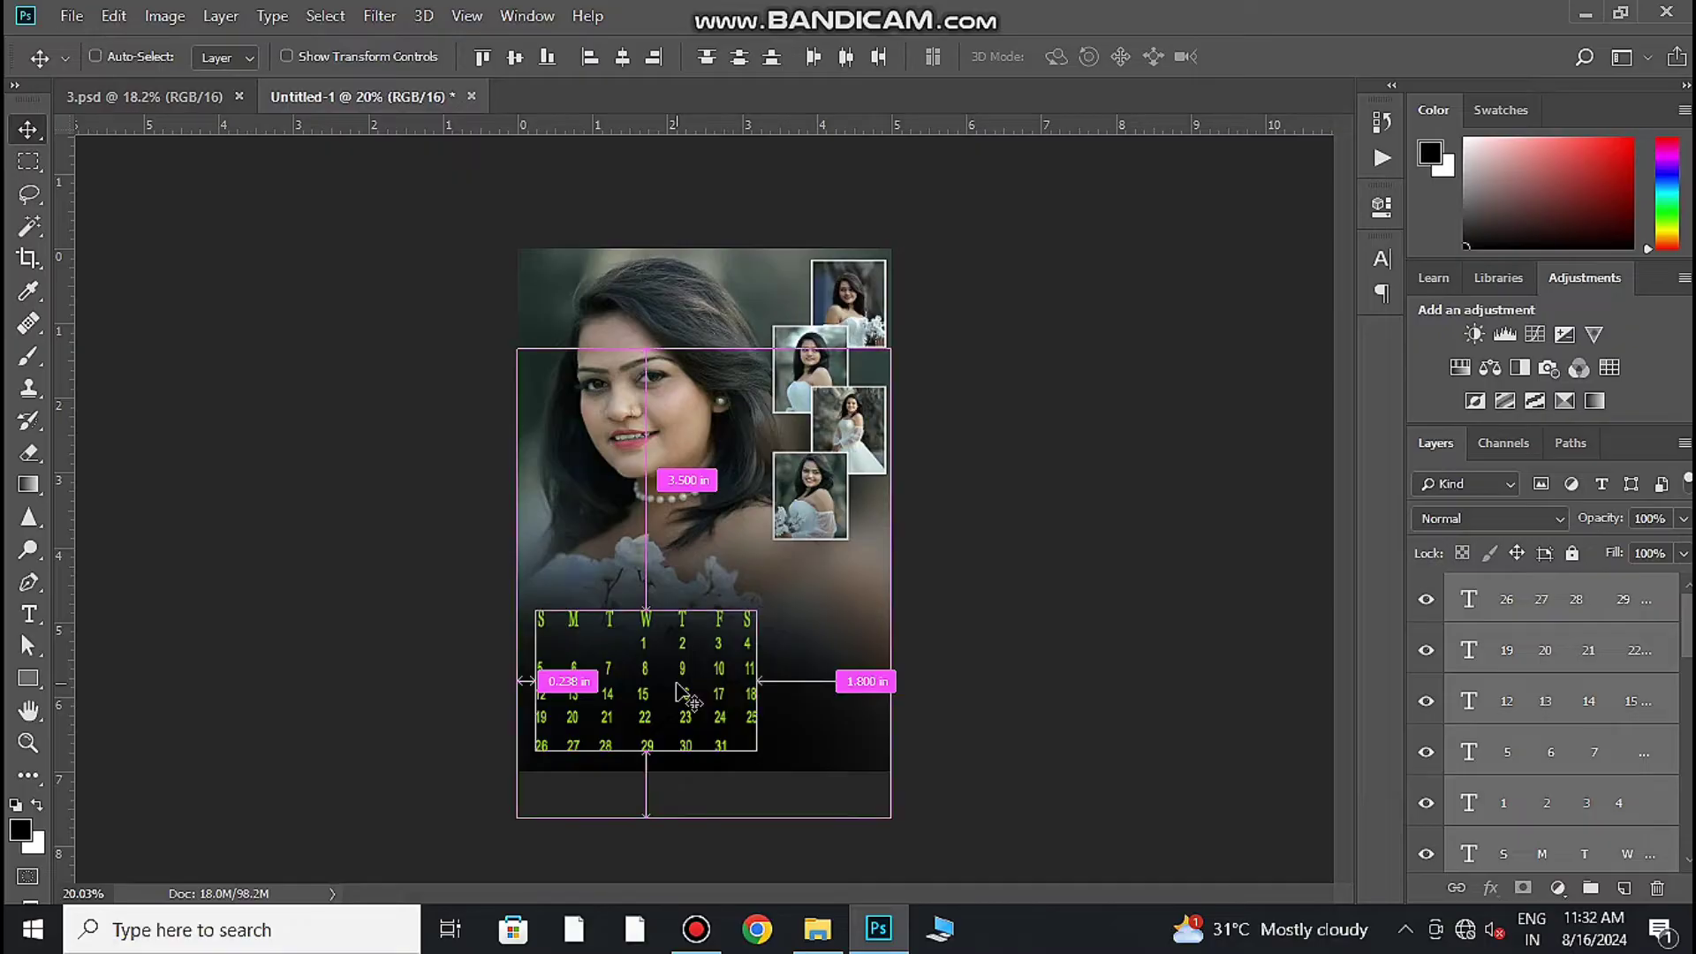
key("ctrl+t")
left_click_drag(766, 756, 739, 743)
left_click(1126, 57)
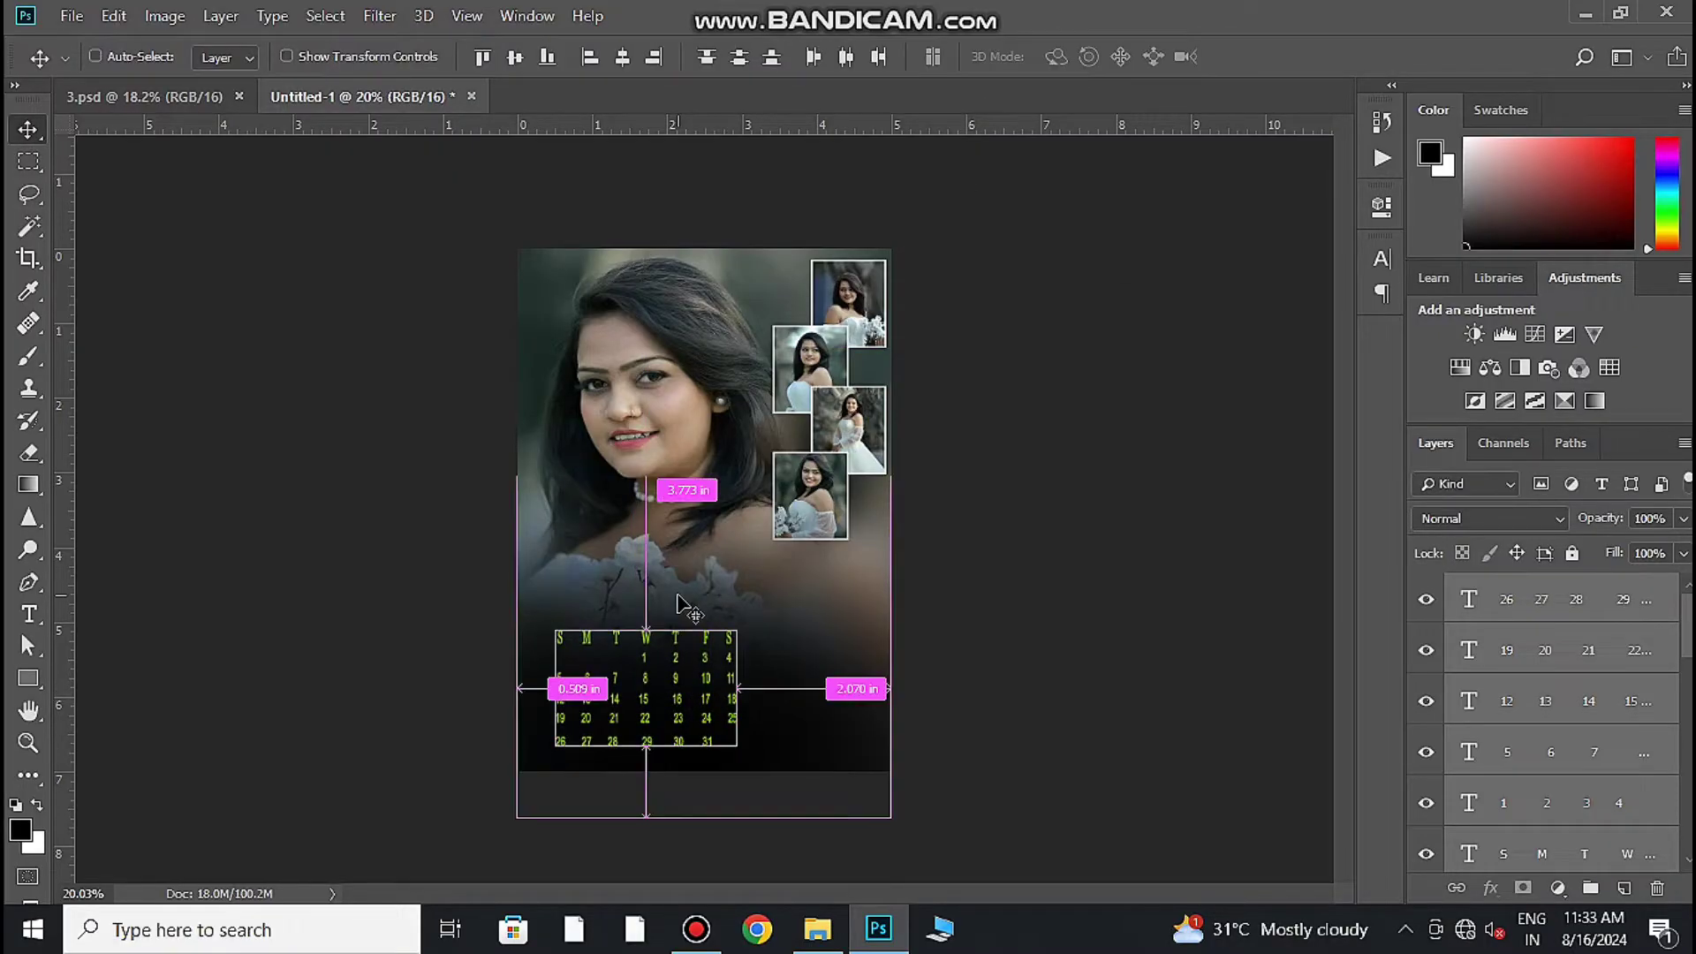
key("ctrl+g")
left_click_drag(654, 693, 643, 694)
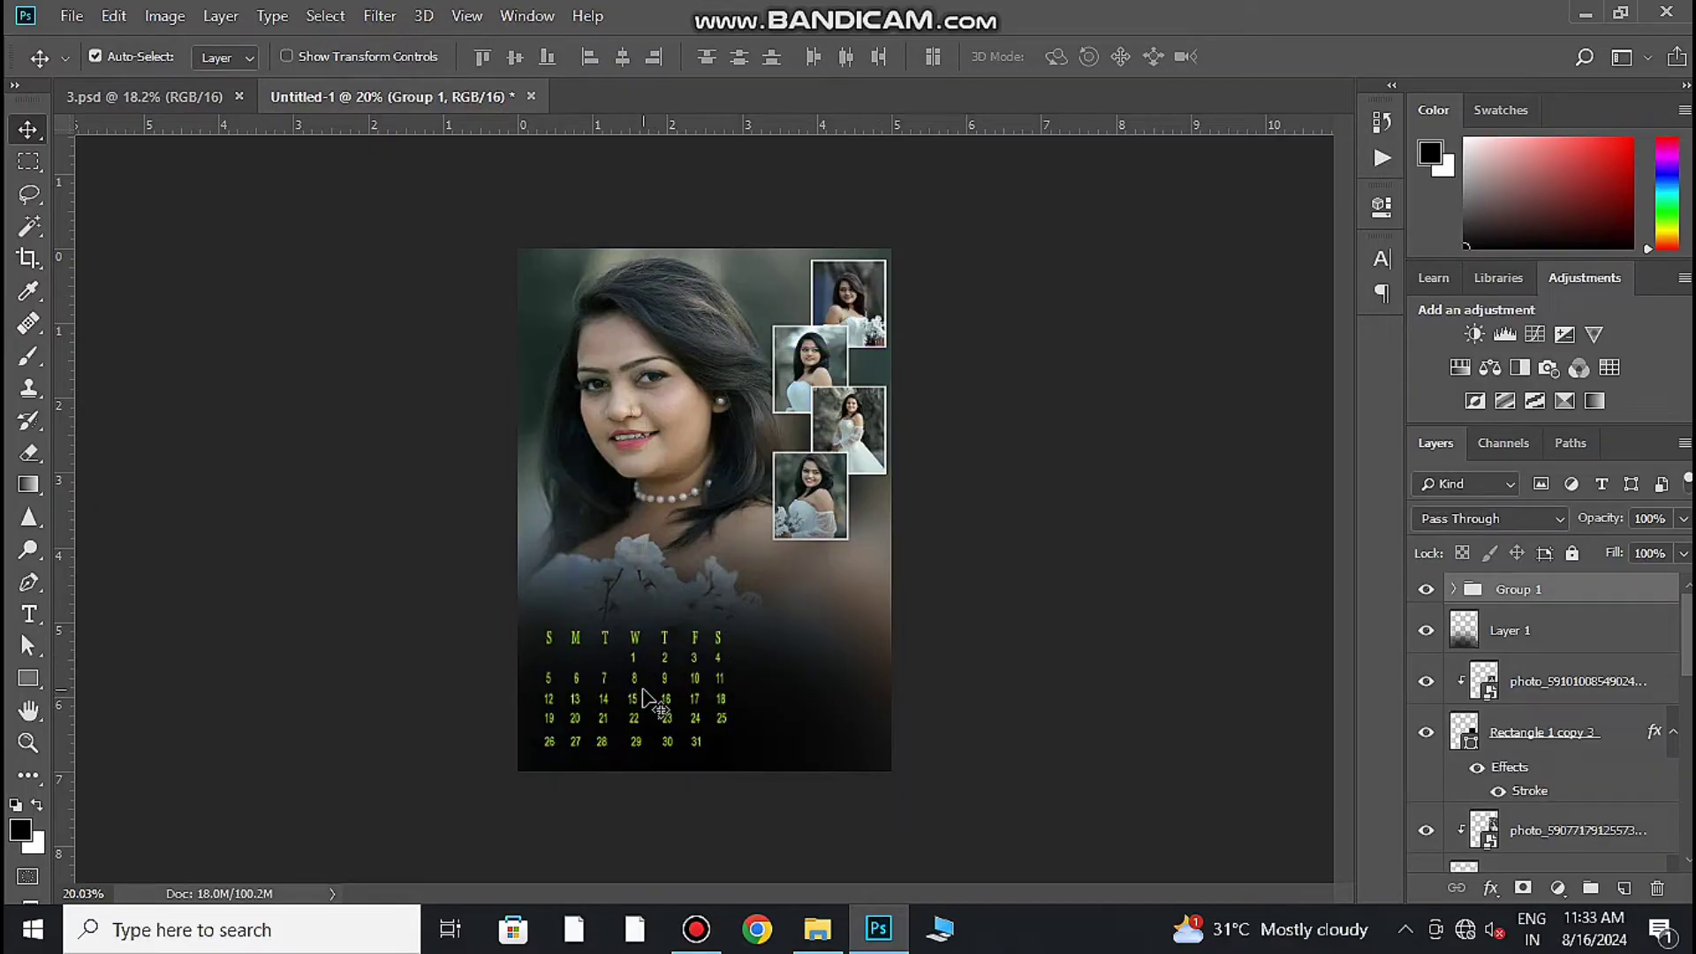
Step: Type HAPPY beside the calendar in Action Man Extended and enlarge it
left_click(29, 614)
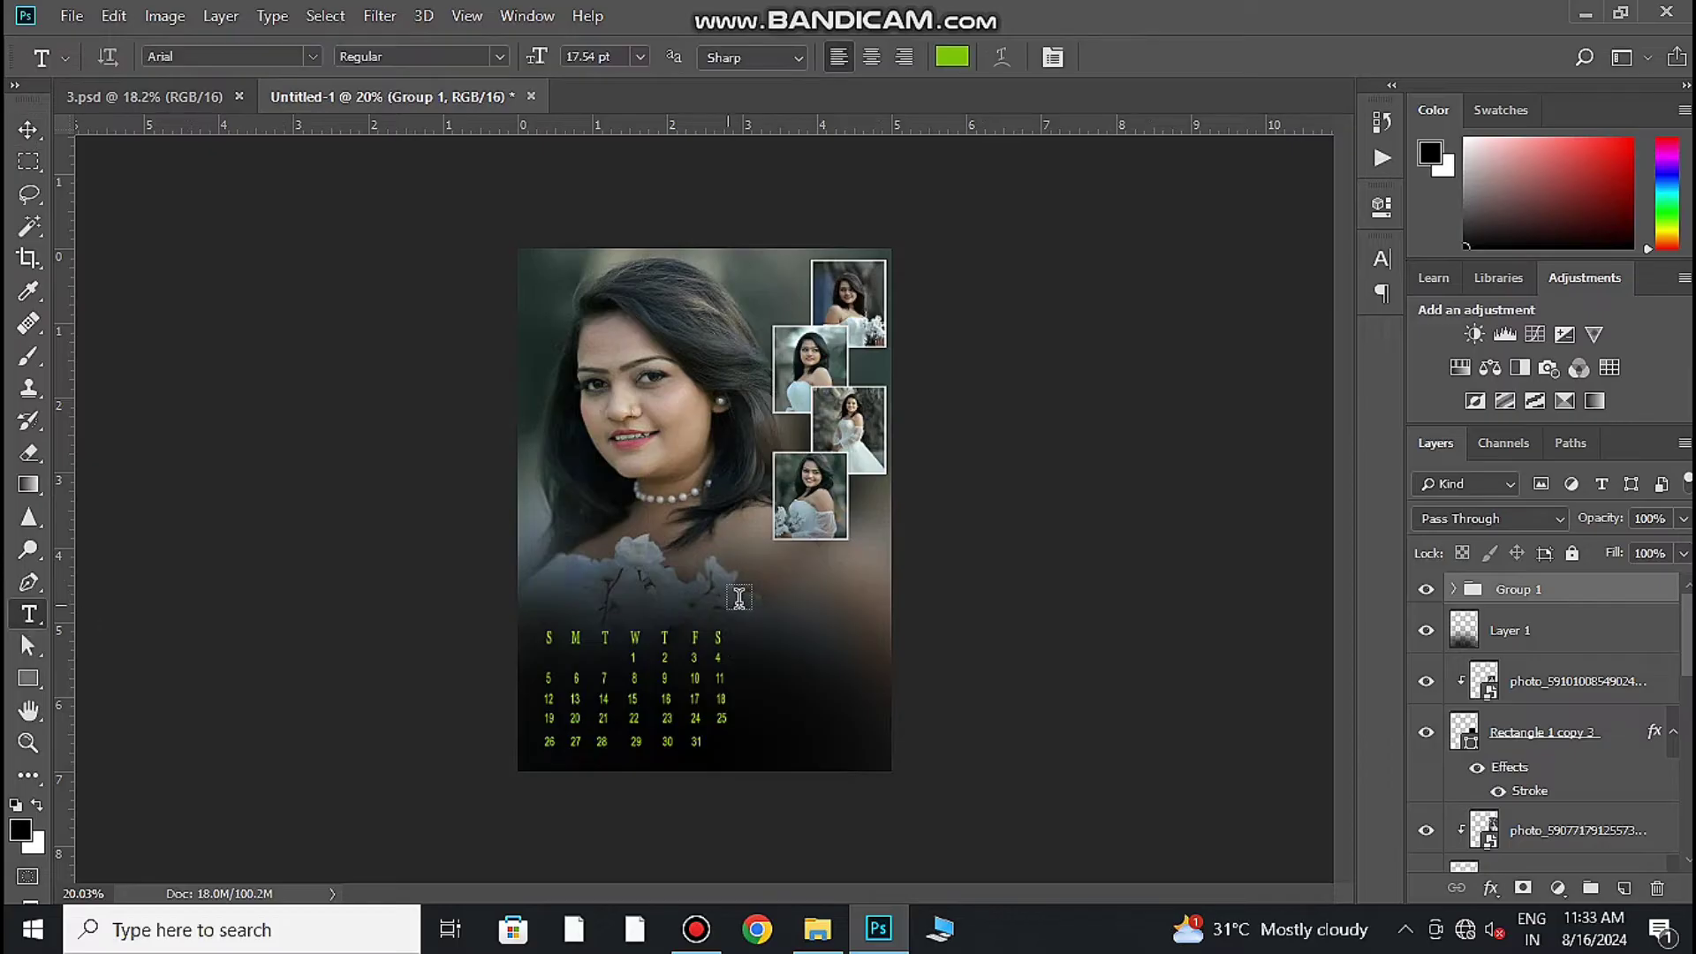
left_click(748, 598)
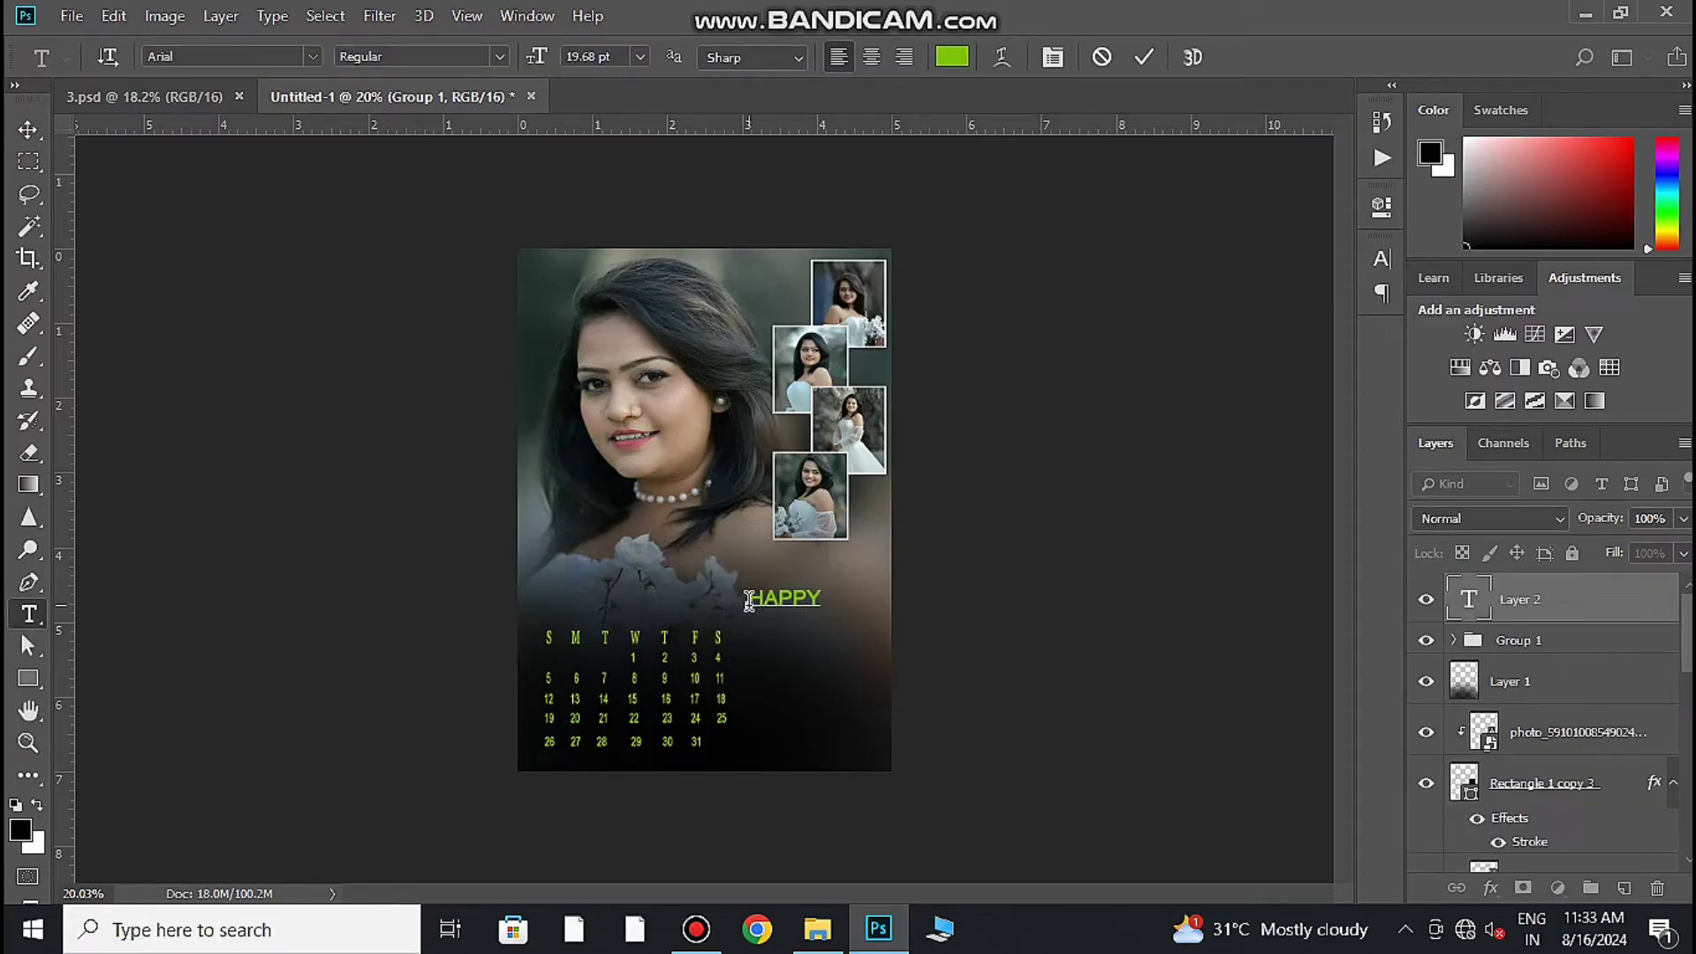
mouse_move(824, 613)
left_mouse_down()
mouse_move(868, 636)
mouse_move(749, 610)
left_mouse_up()
left_click(1382, 259)
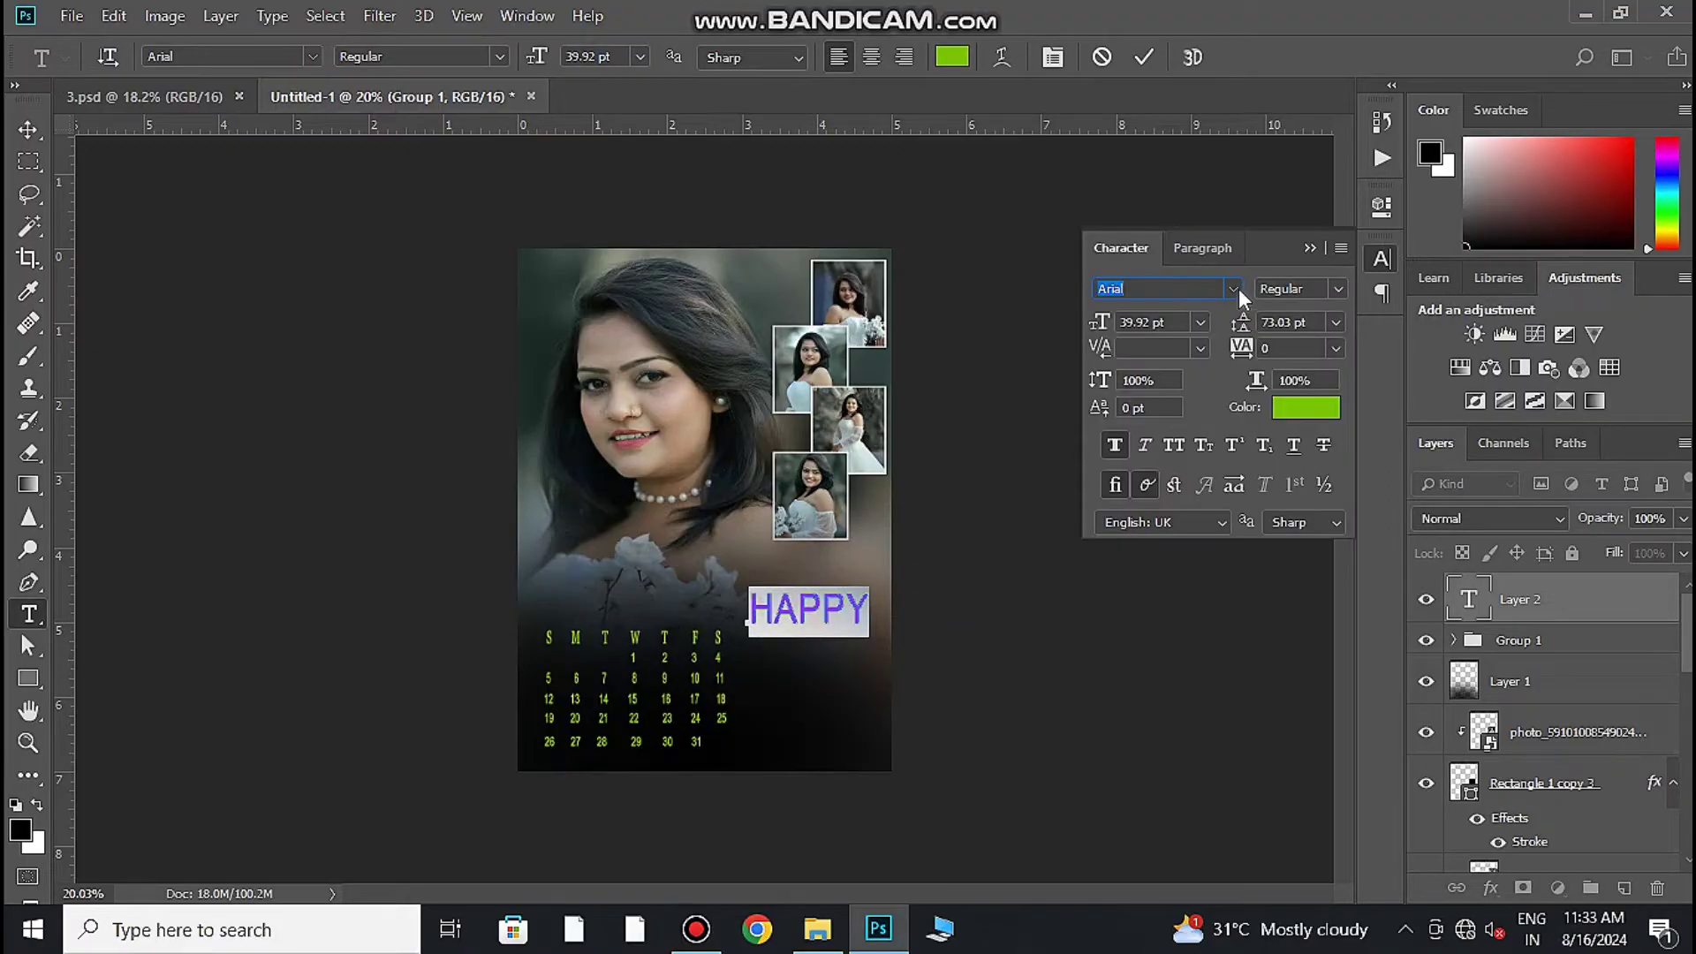
left_click(1233, 289)
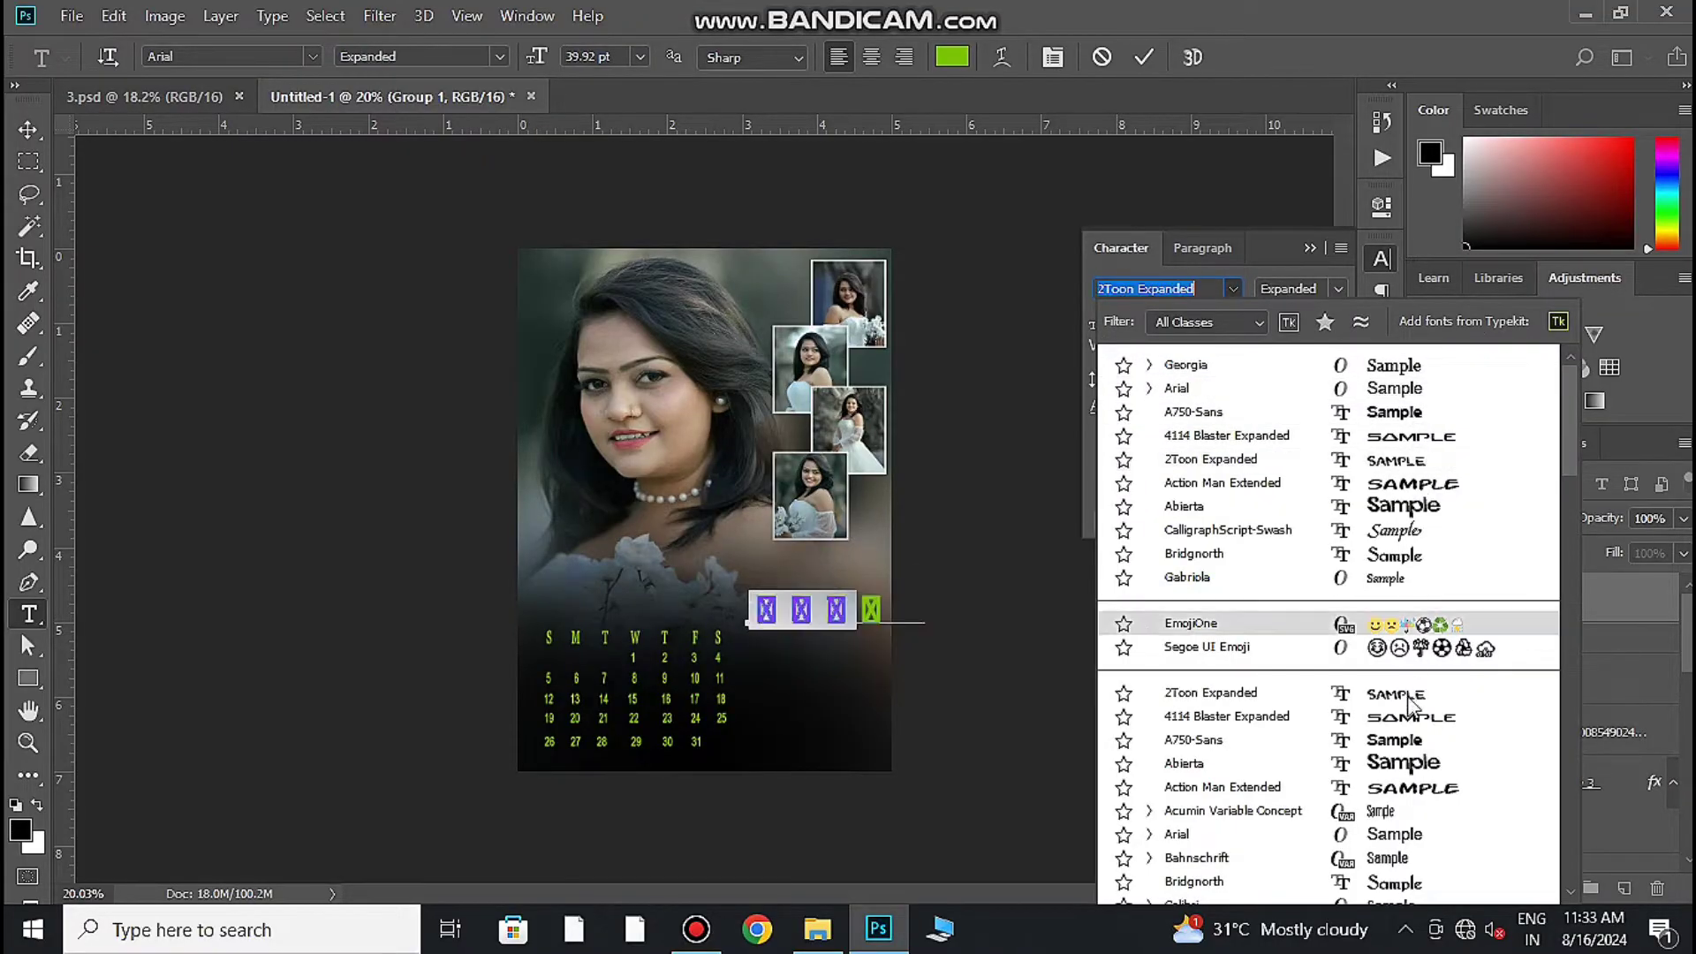
left_click(1222, 787)
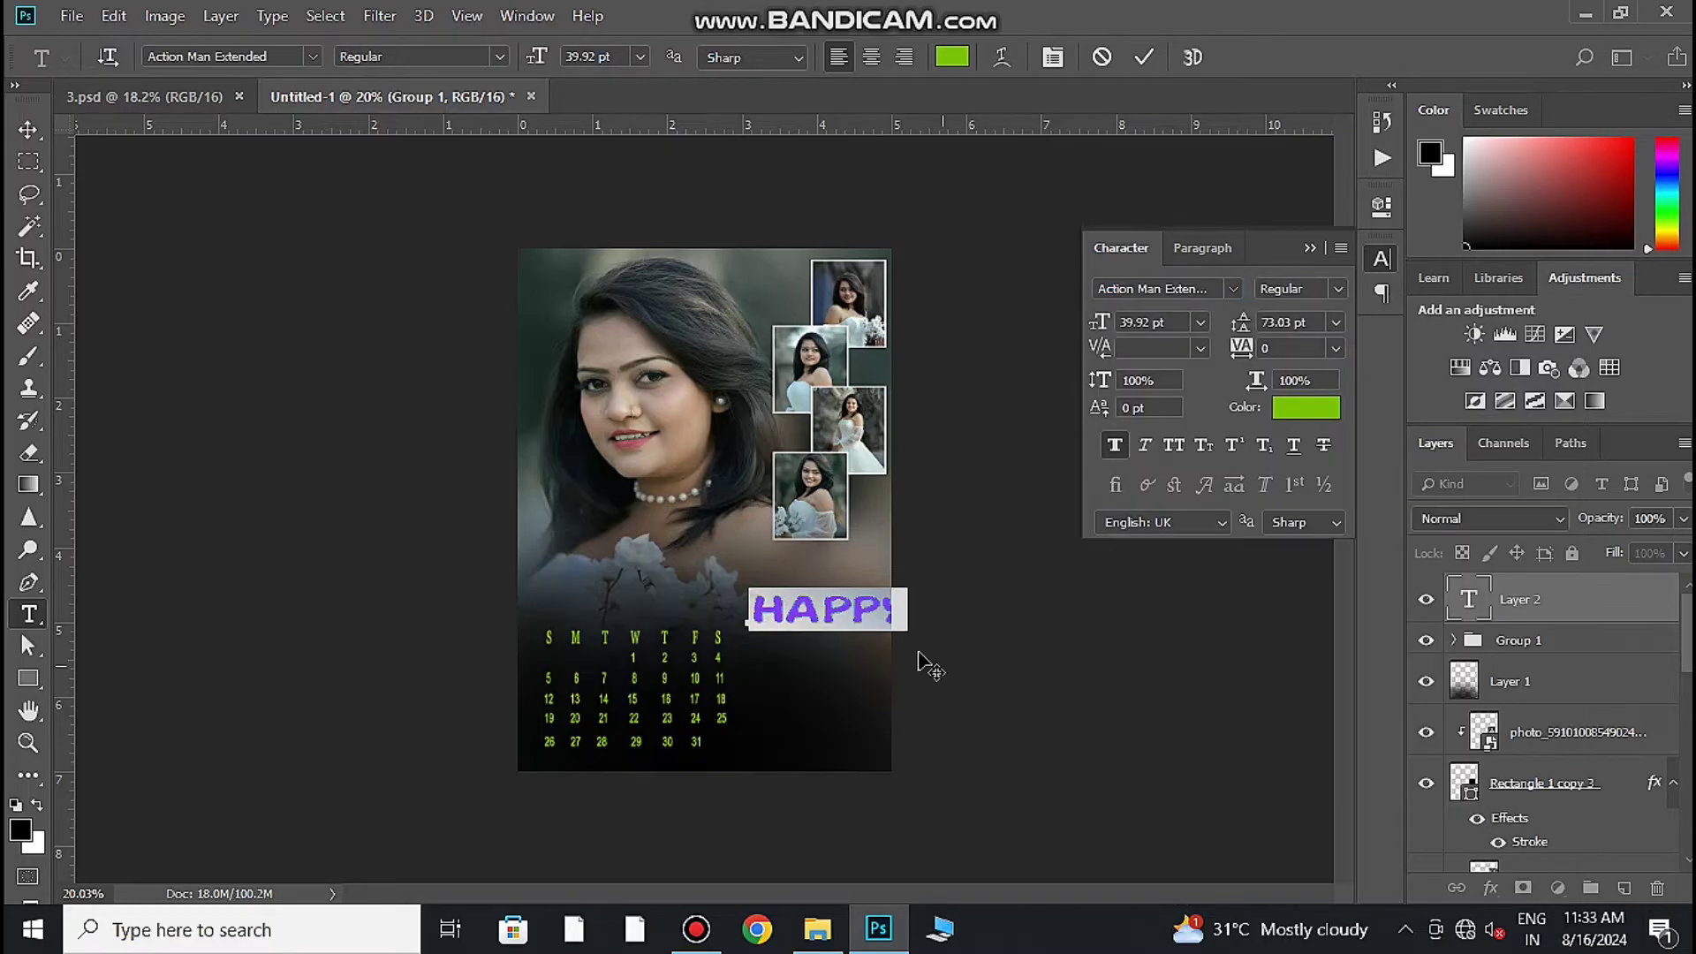
left_click_drag(907, 627, 883, 633)
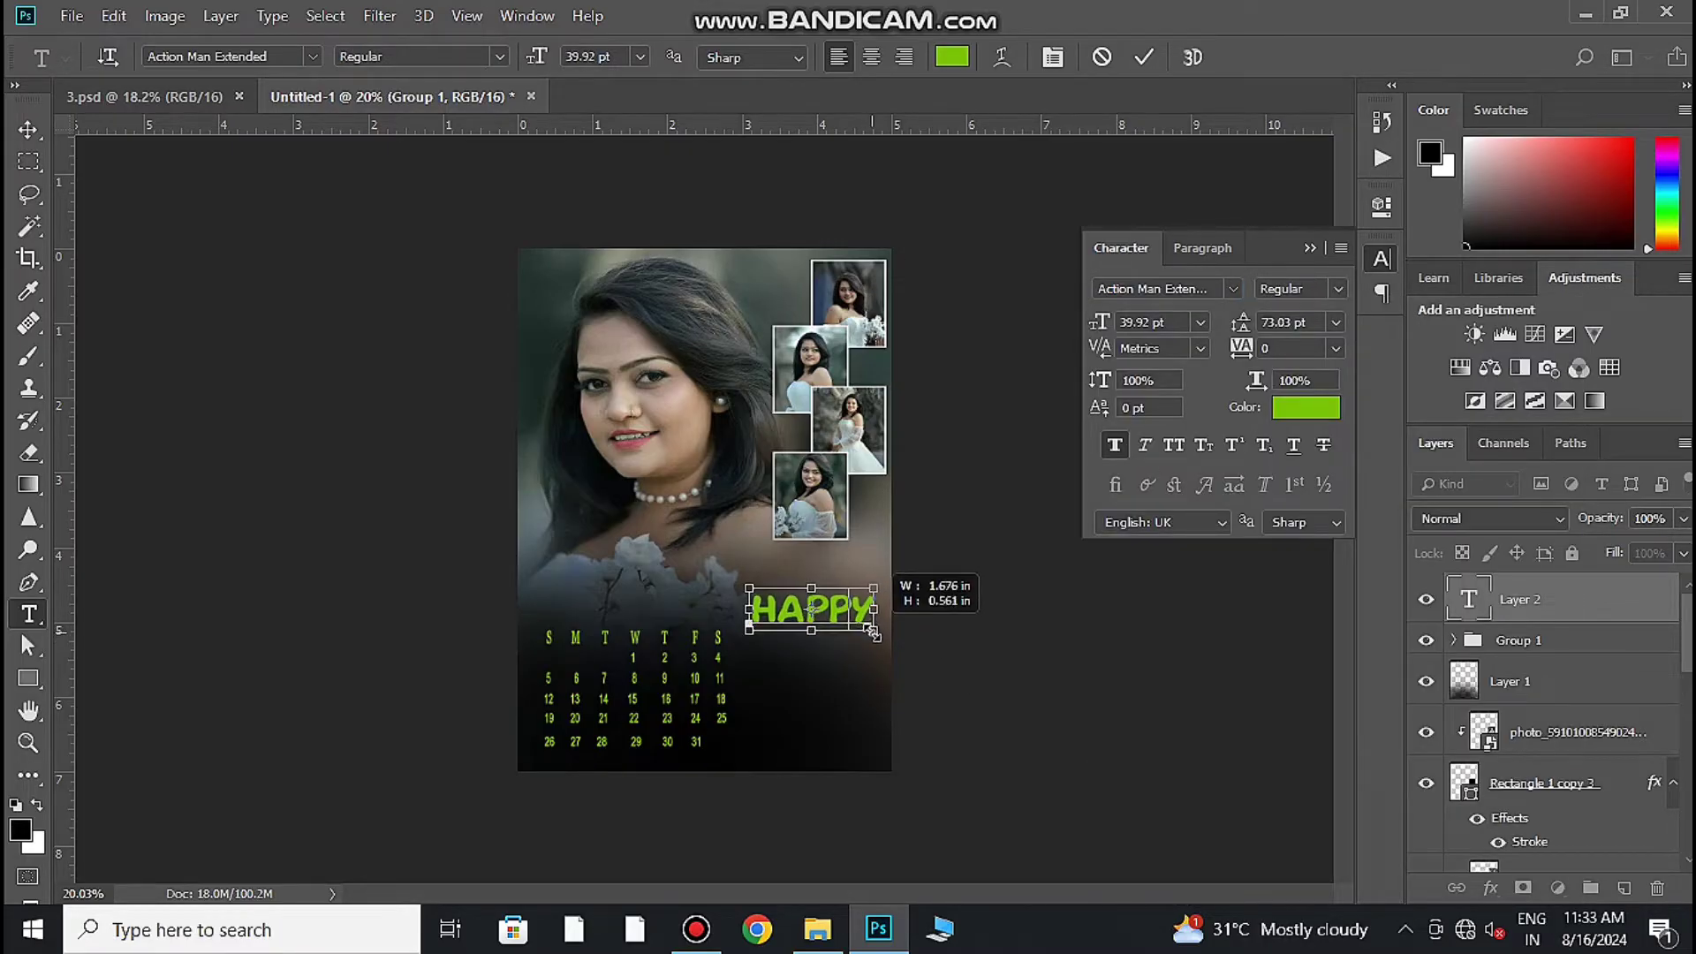
left_click_drag(883, 633, 878, 630)
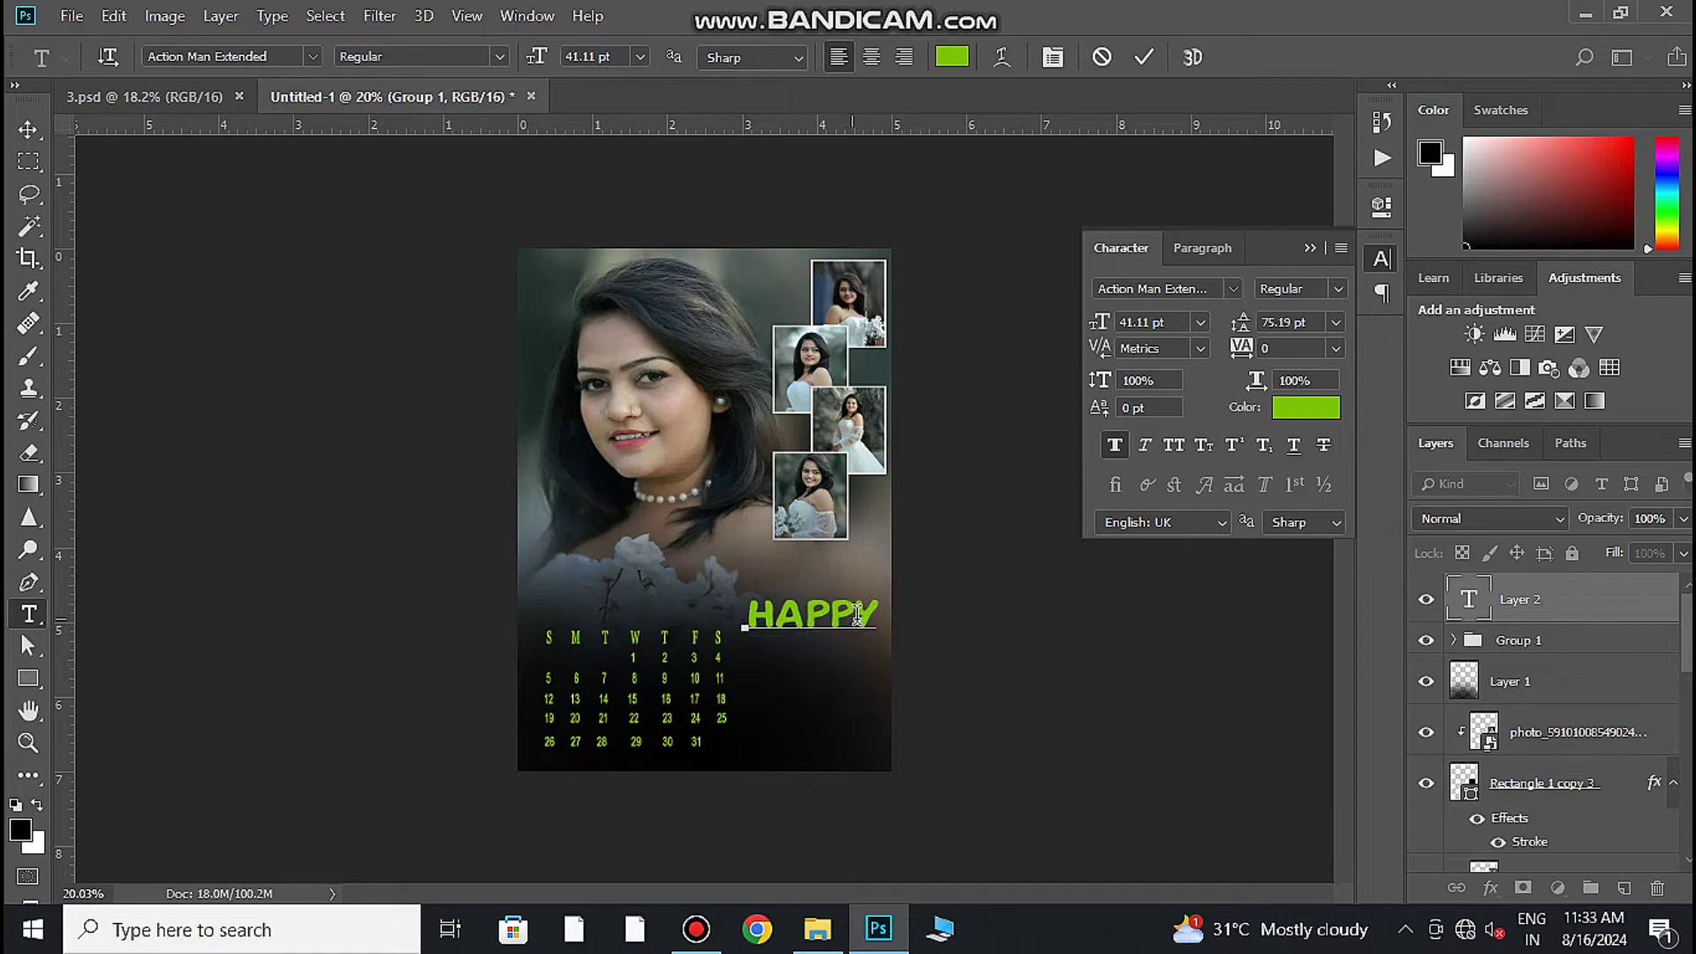
Step: Make the HAPPY text white, commit it, and start a new text line beneath
double_click(771, 618)
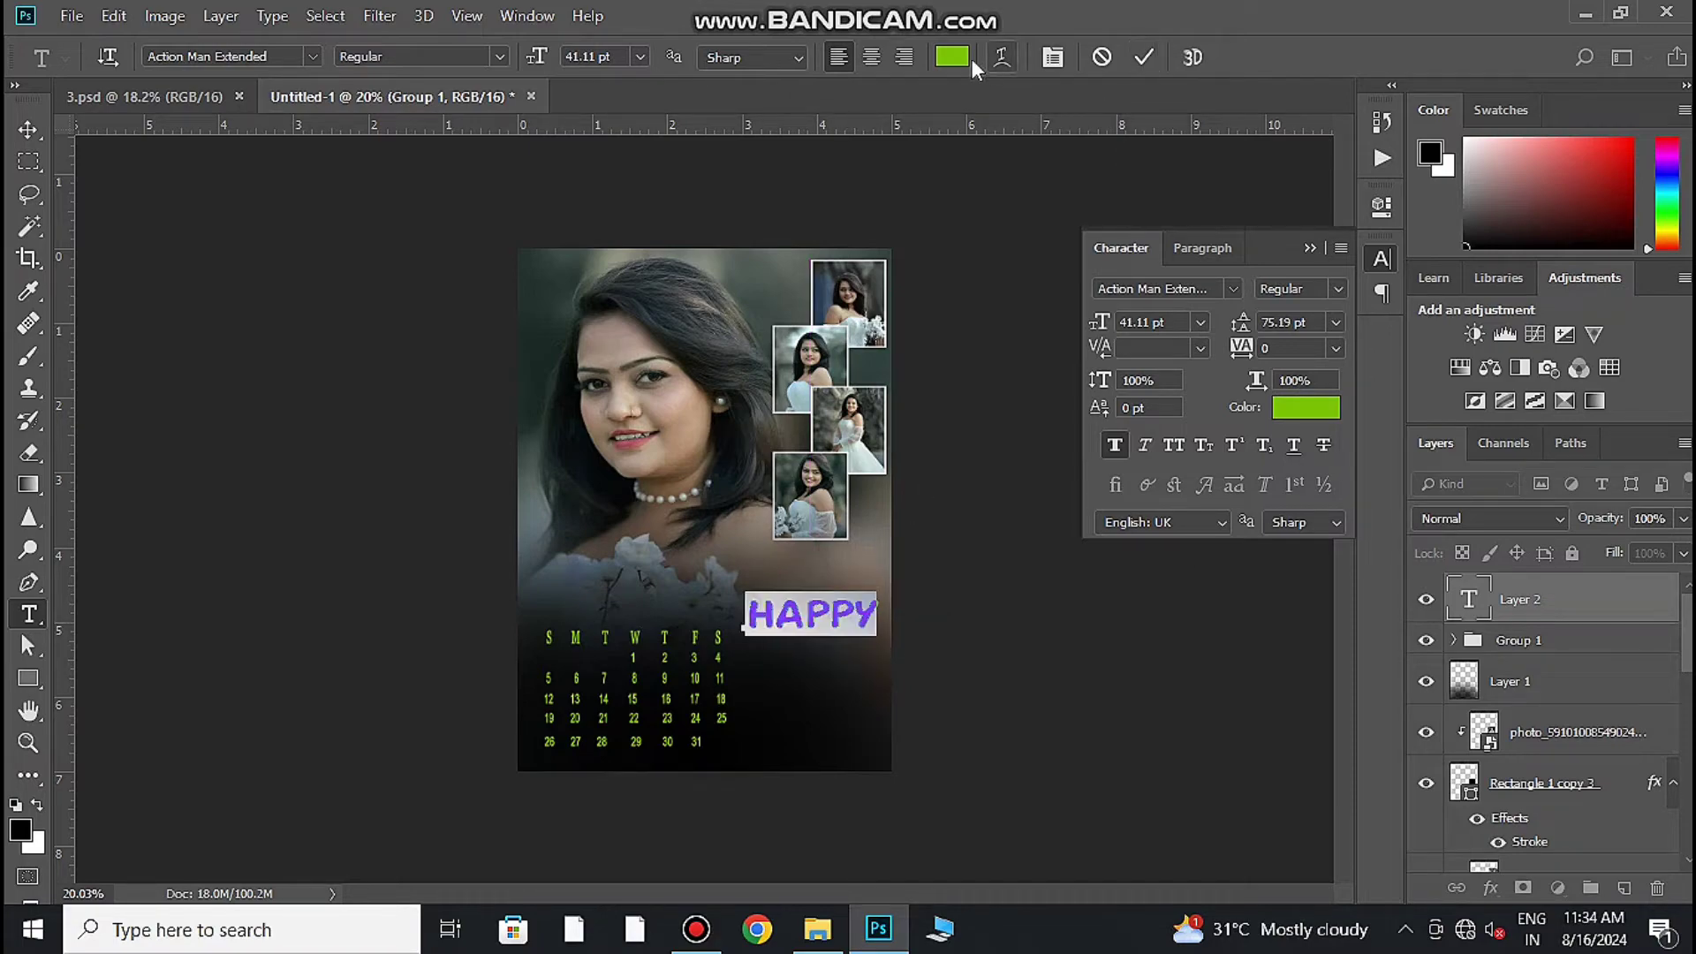
left_click(951, 56)
left_click(1047, 510)
left_click(1600, 390)
left_click(1142, 57)
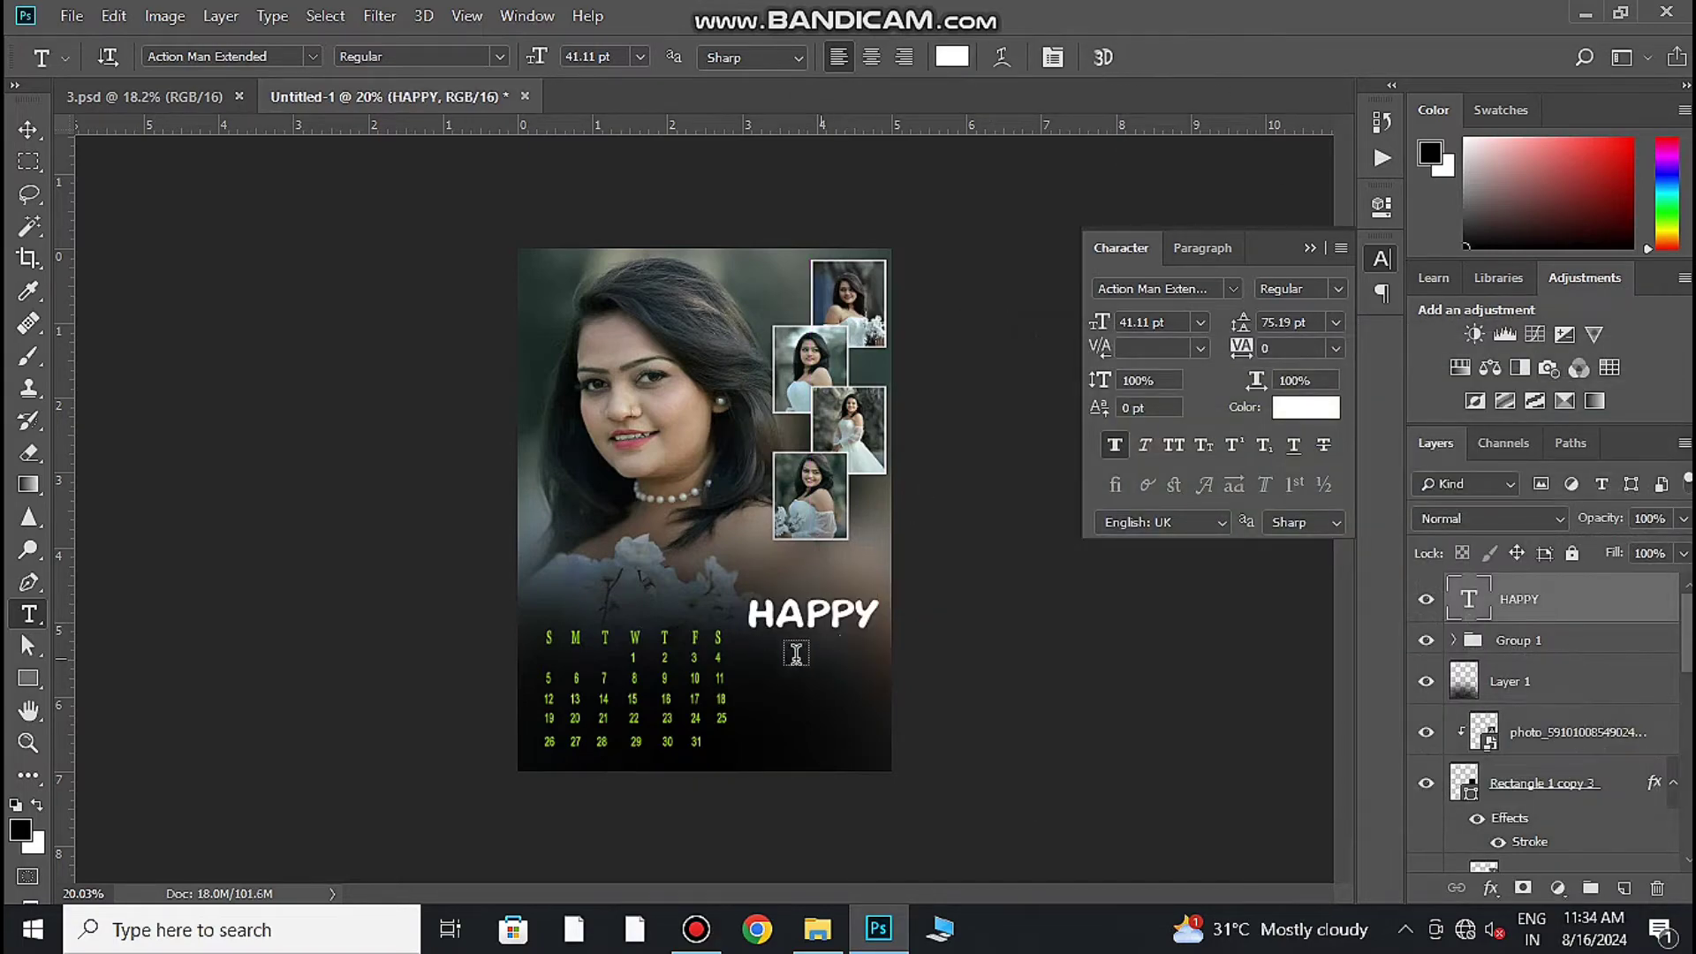
left_click(756, 661)
type("BIRTHD")
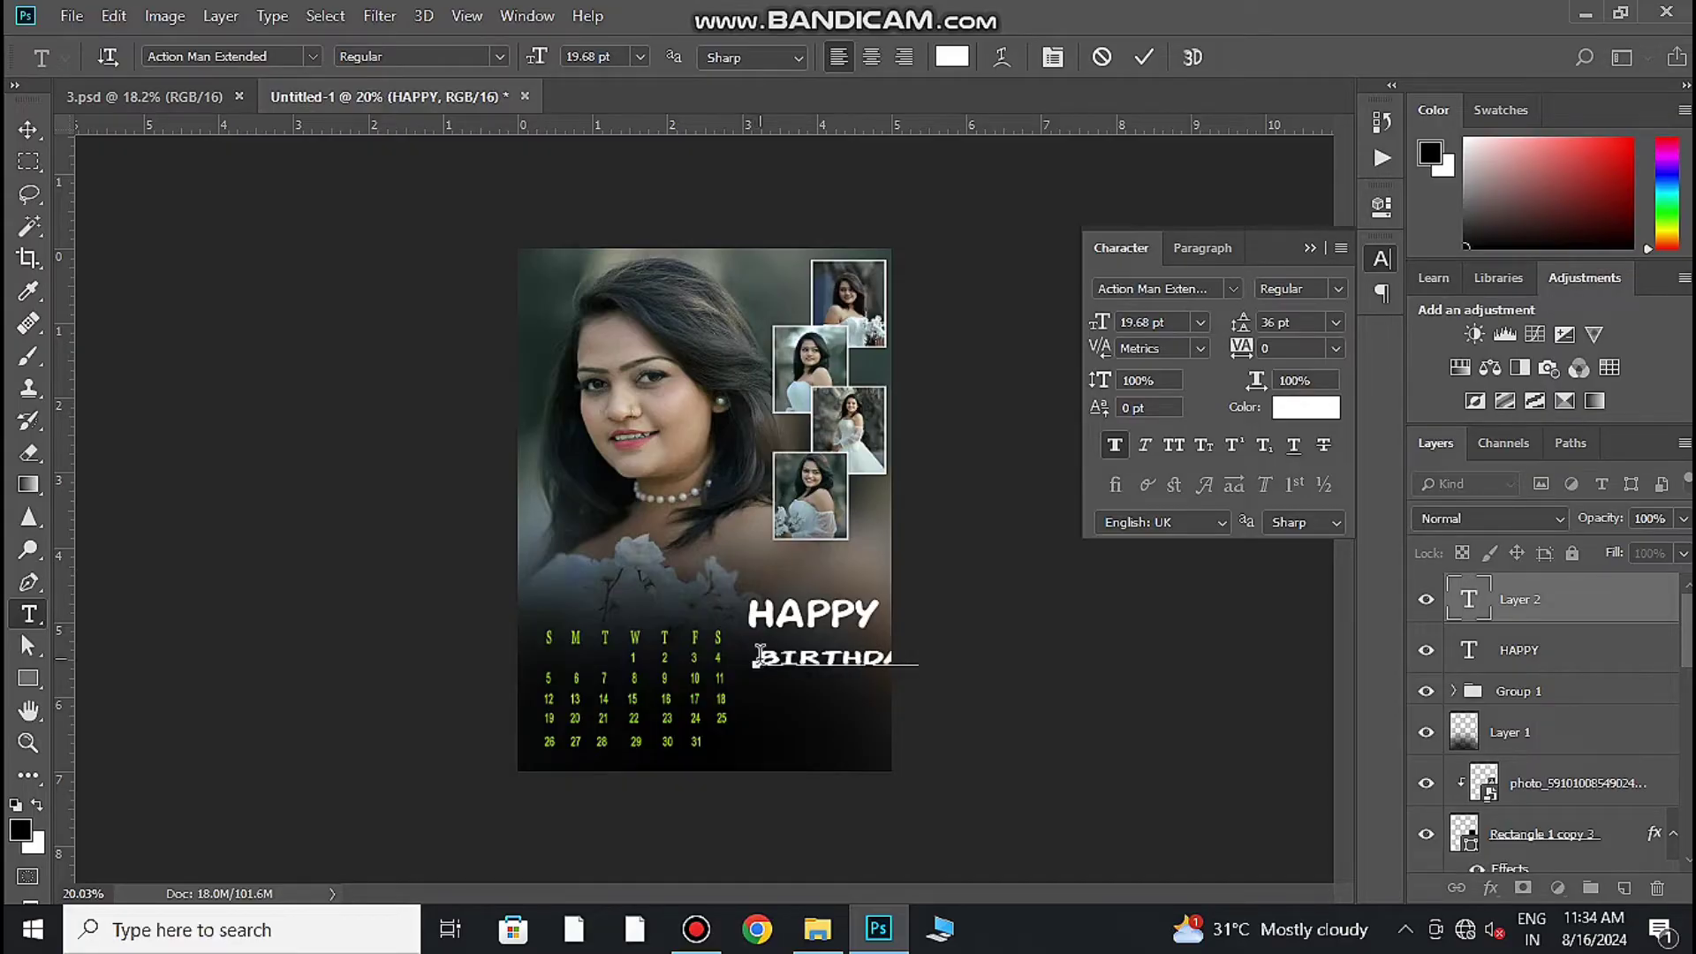
Step: Enlarge the BIRTHDAY text to match HAPPY and commit it
left_click_drag(919, 668, 888, 691)
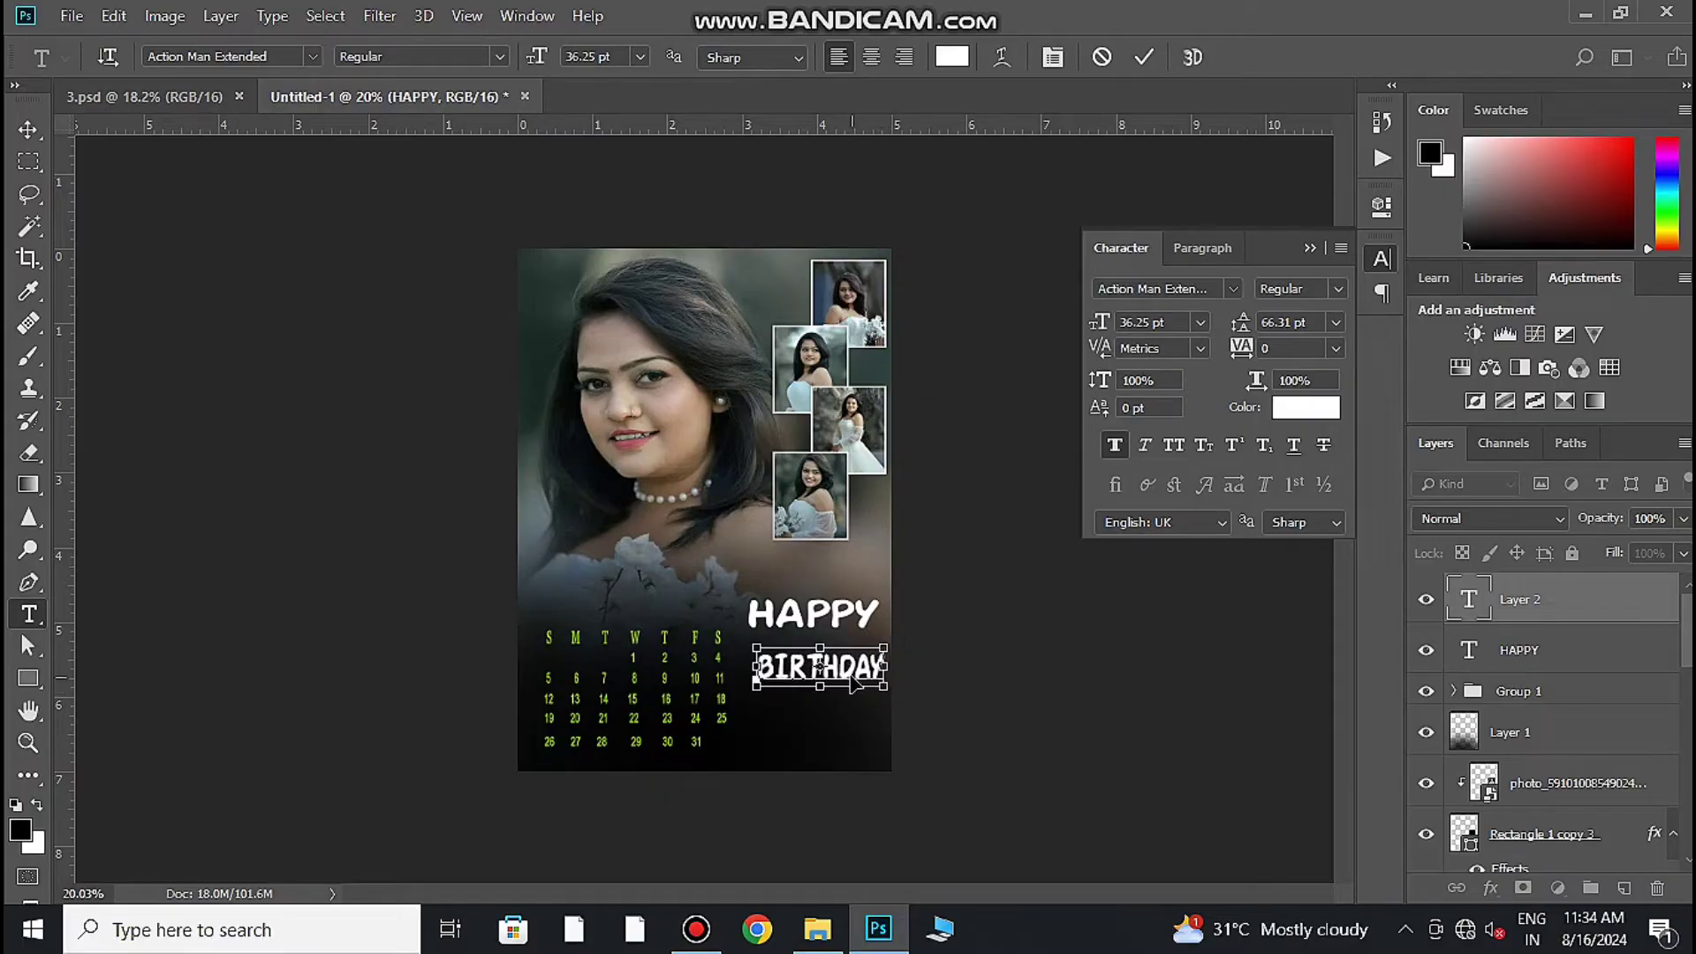
left_click_drag(887, 690, 865, 651)
left_click(1143, 60)
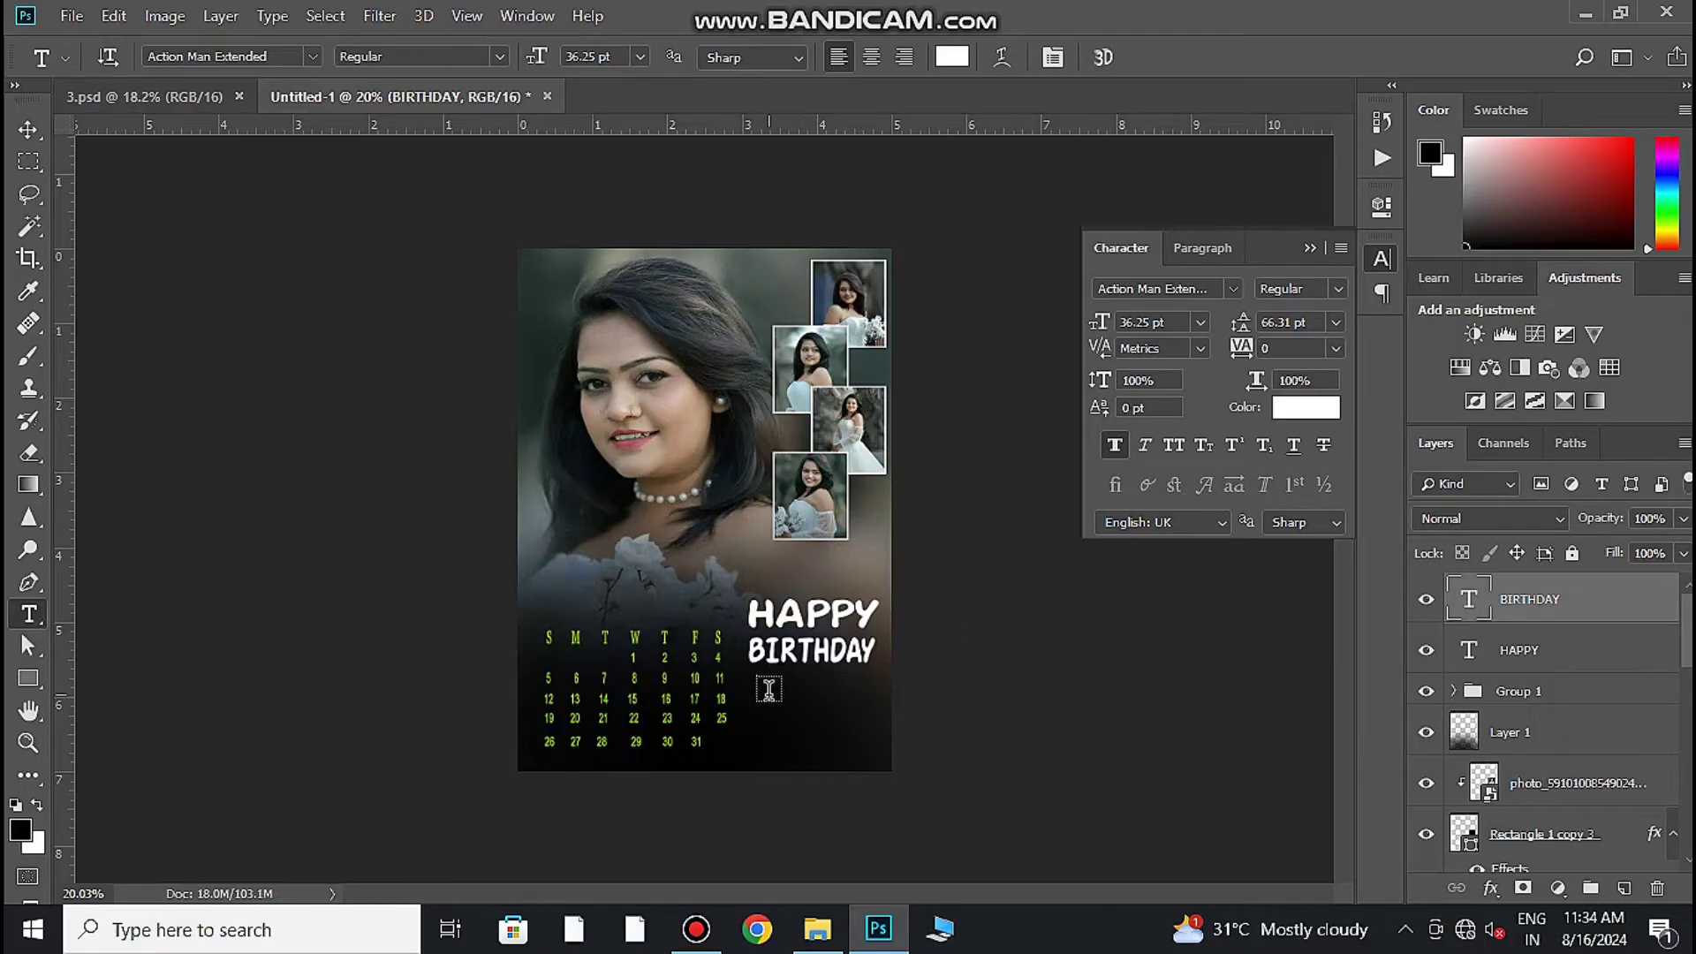
Step: Add the birthday girl's name as an enlarged third line under BIRTHDAY, then select BIRTHDAY
left_click(768, 689)
type("SONA")
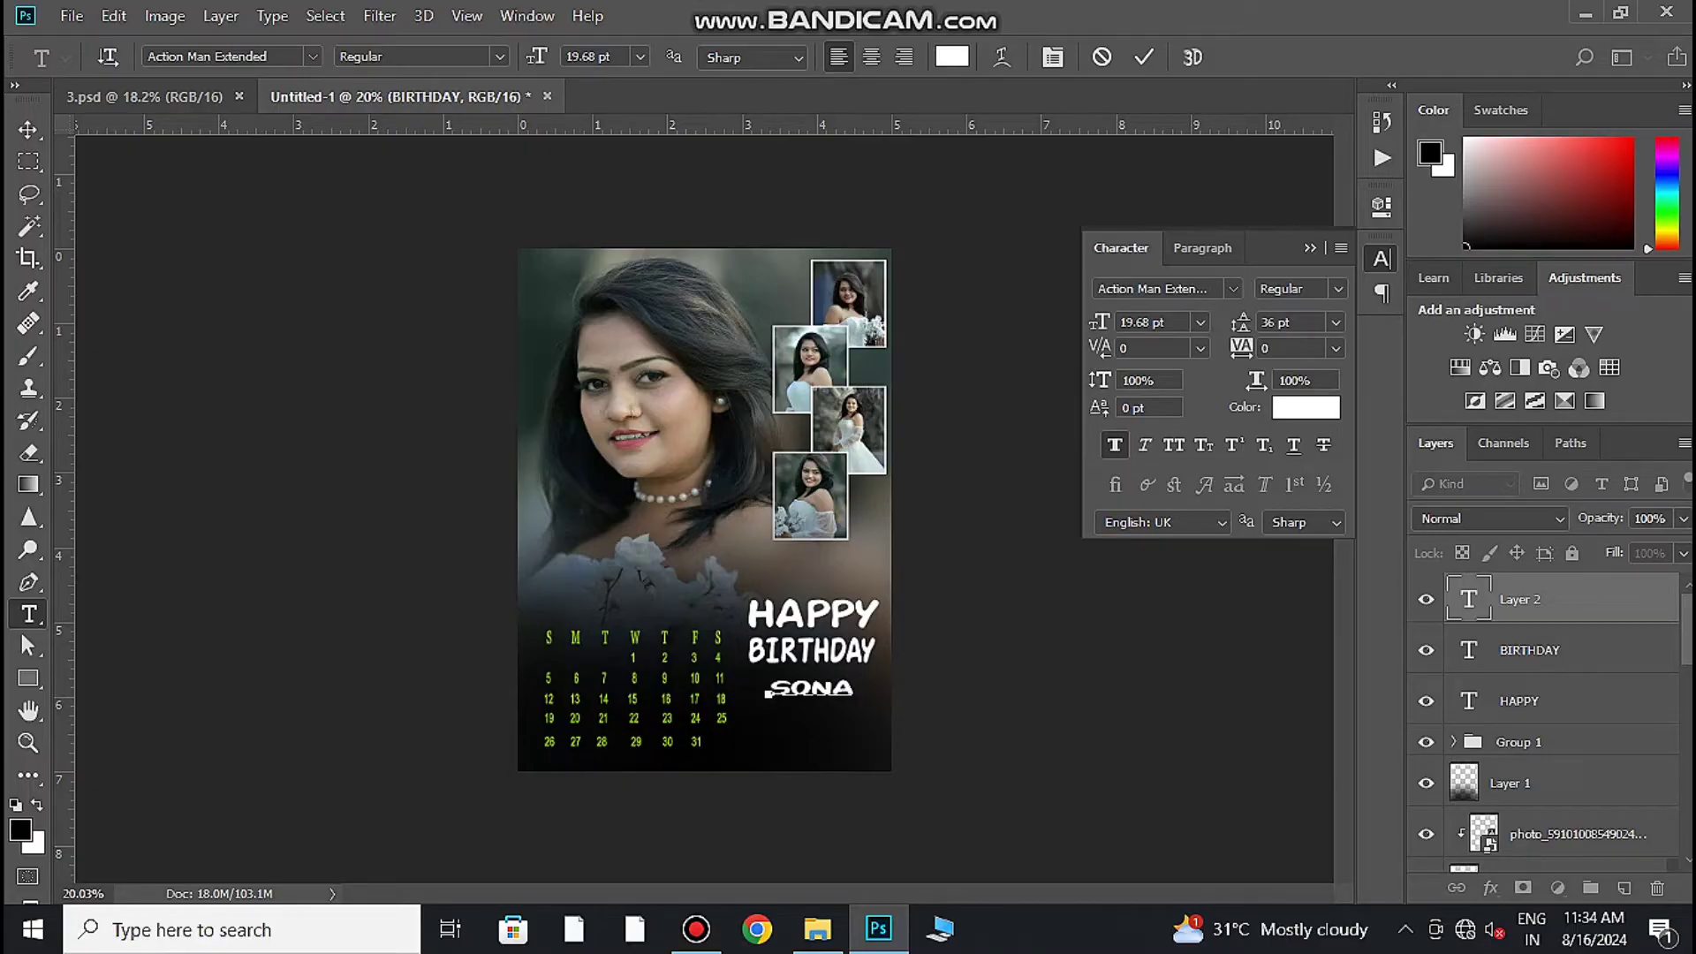
mouse_move(853, 700)
left_mouse_down()
mouse_move(866, 720)
mouse_move(879, 709)
left_mouse_up()
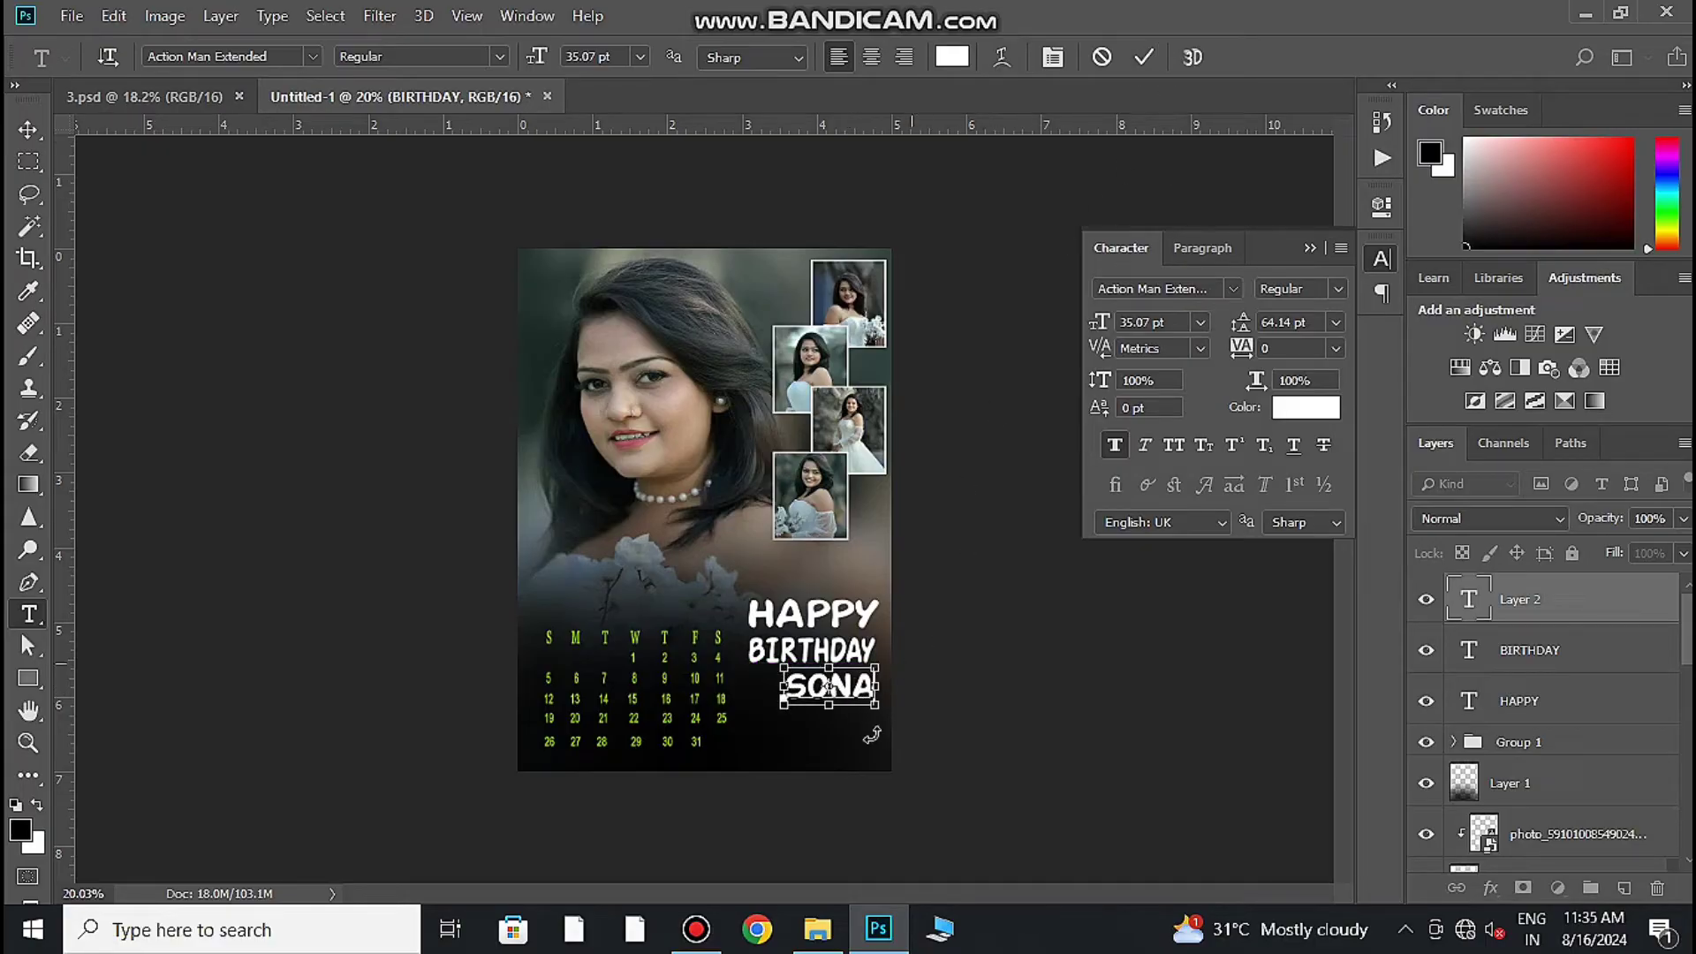
left_click_drag(880, 707, 870, 702)
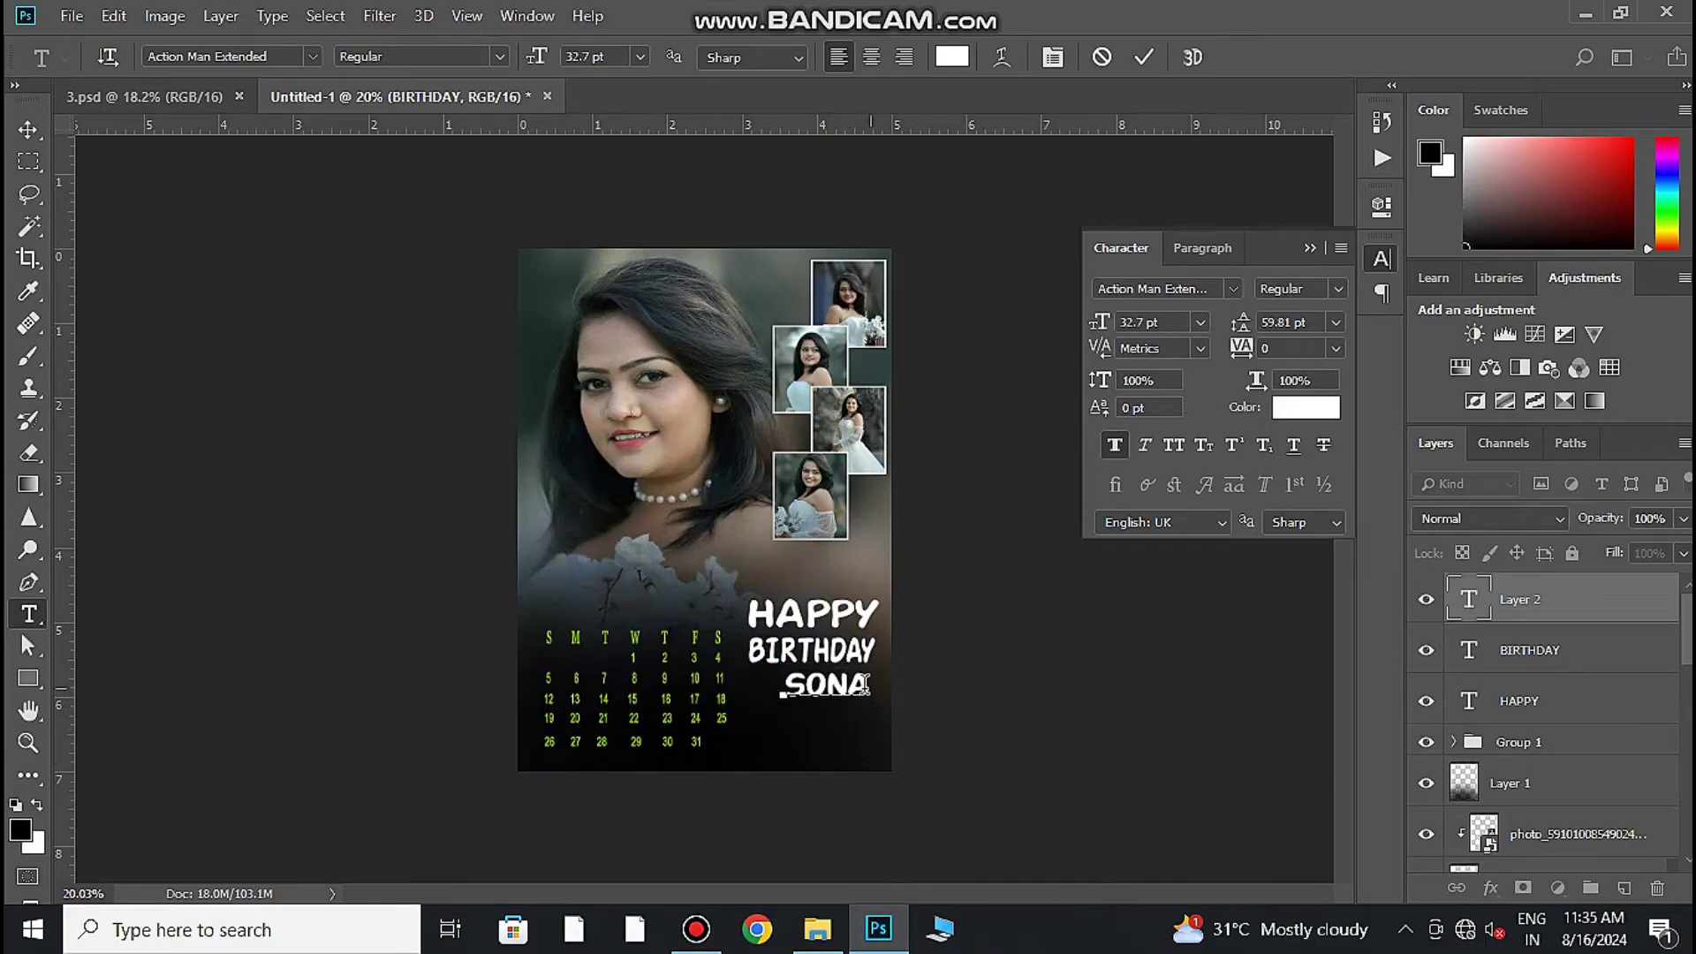
left_click(1145, 57)
left_click(29, 128)
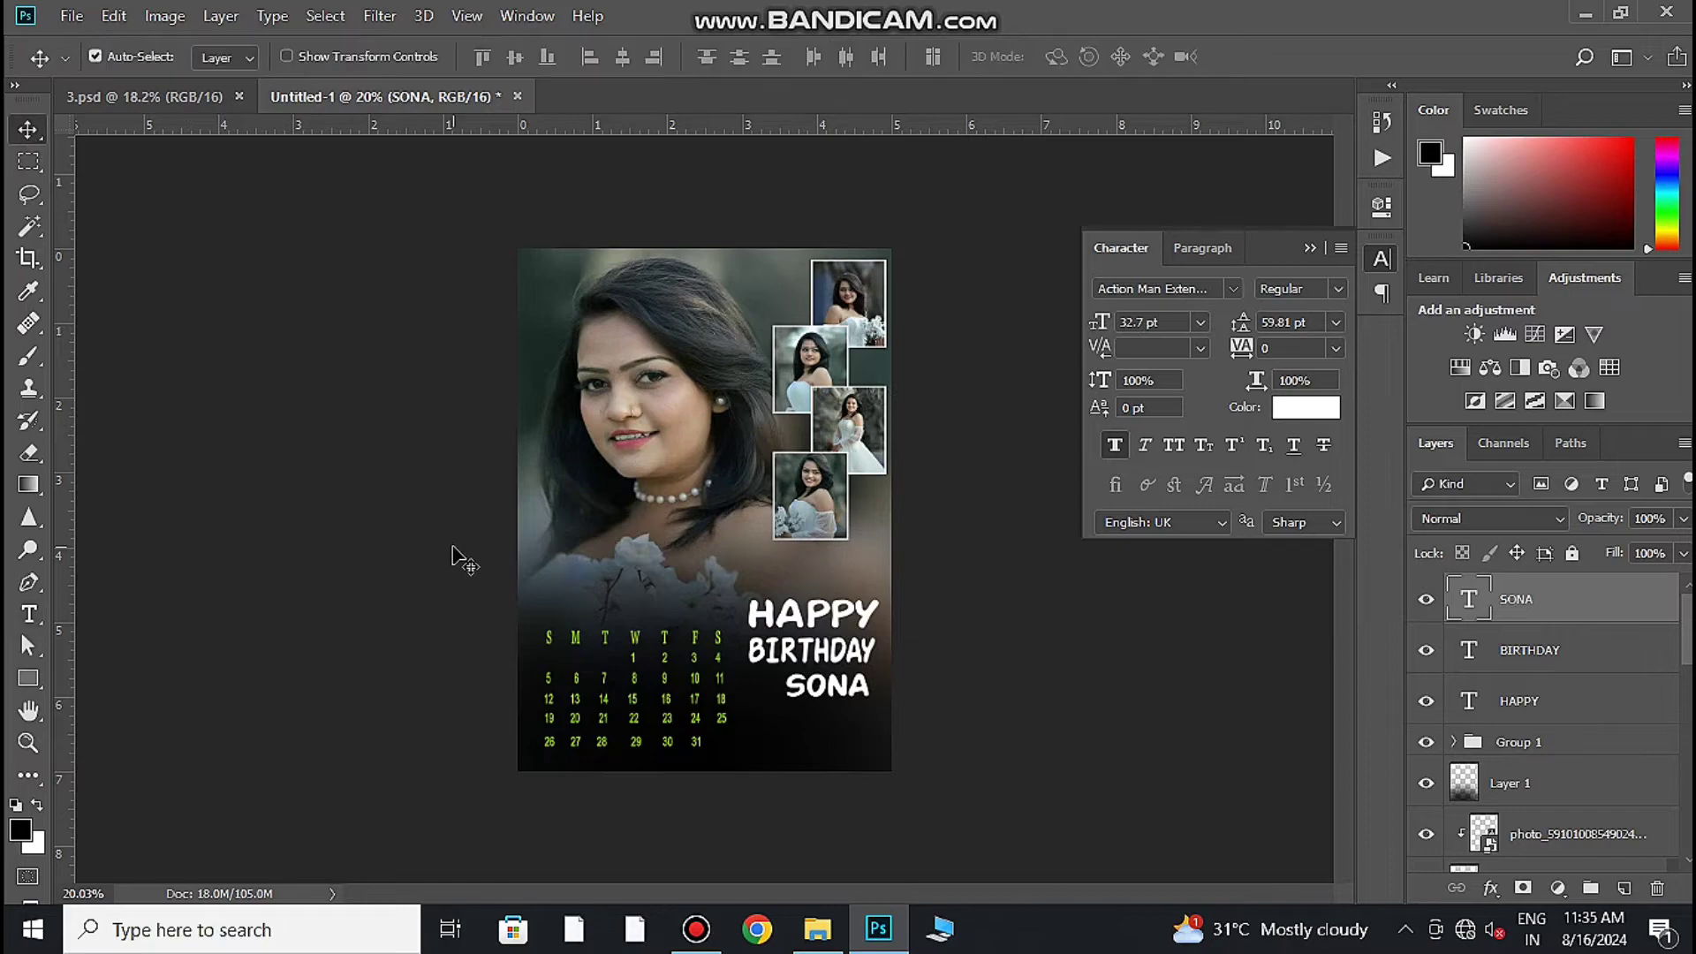
left_click(850, 660)
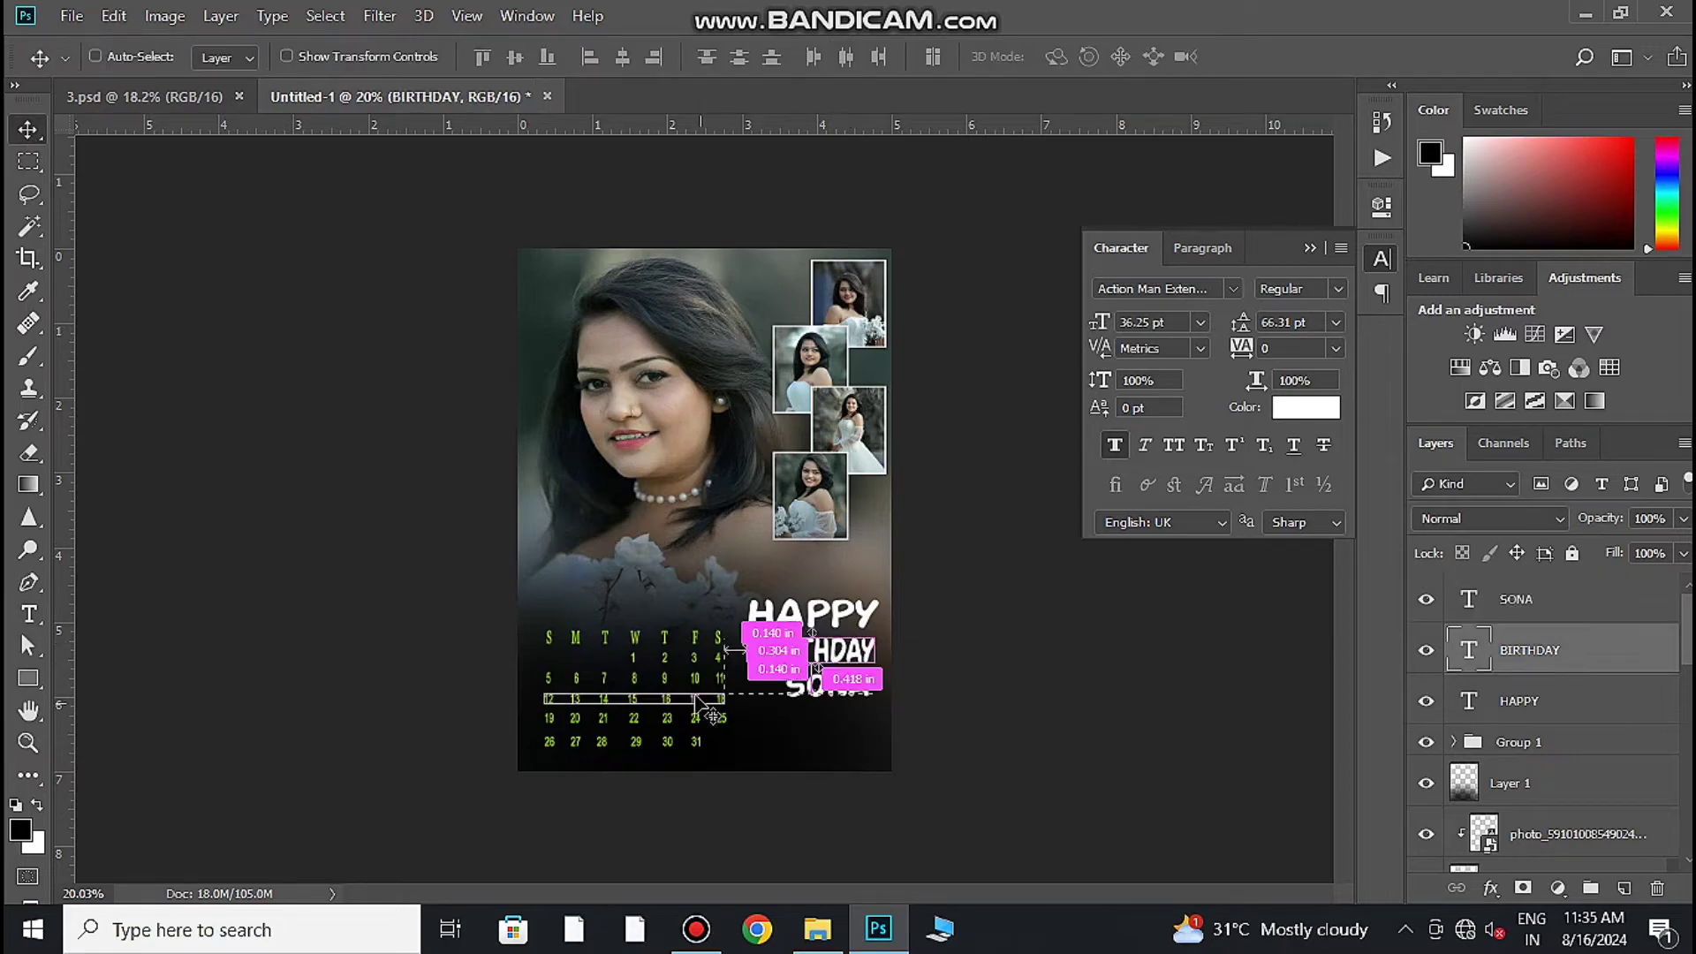
Step: Give the weekday header row (S M T W T F S) a very light colour
scroll(847, 751, "up", 4)
left_click(29, 613)
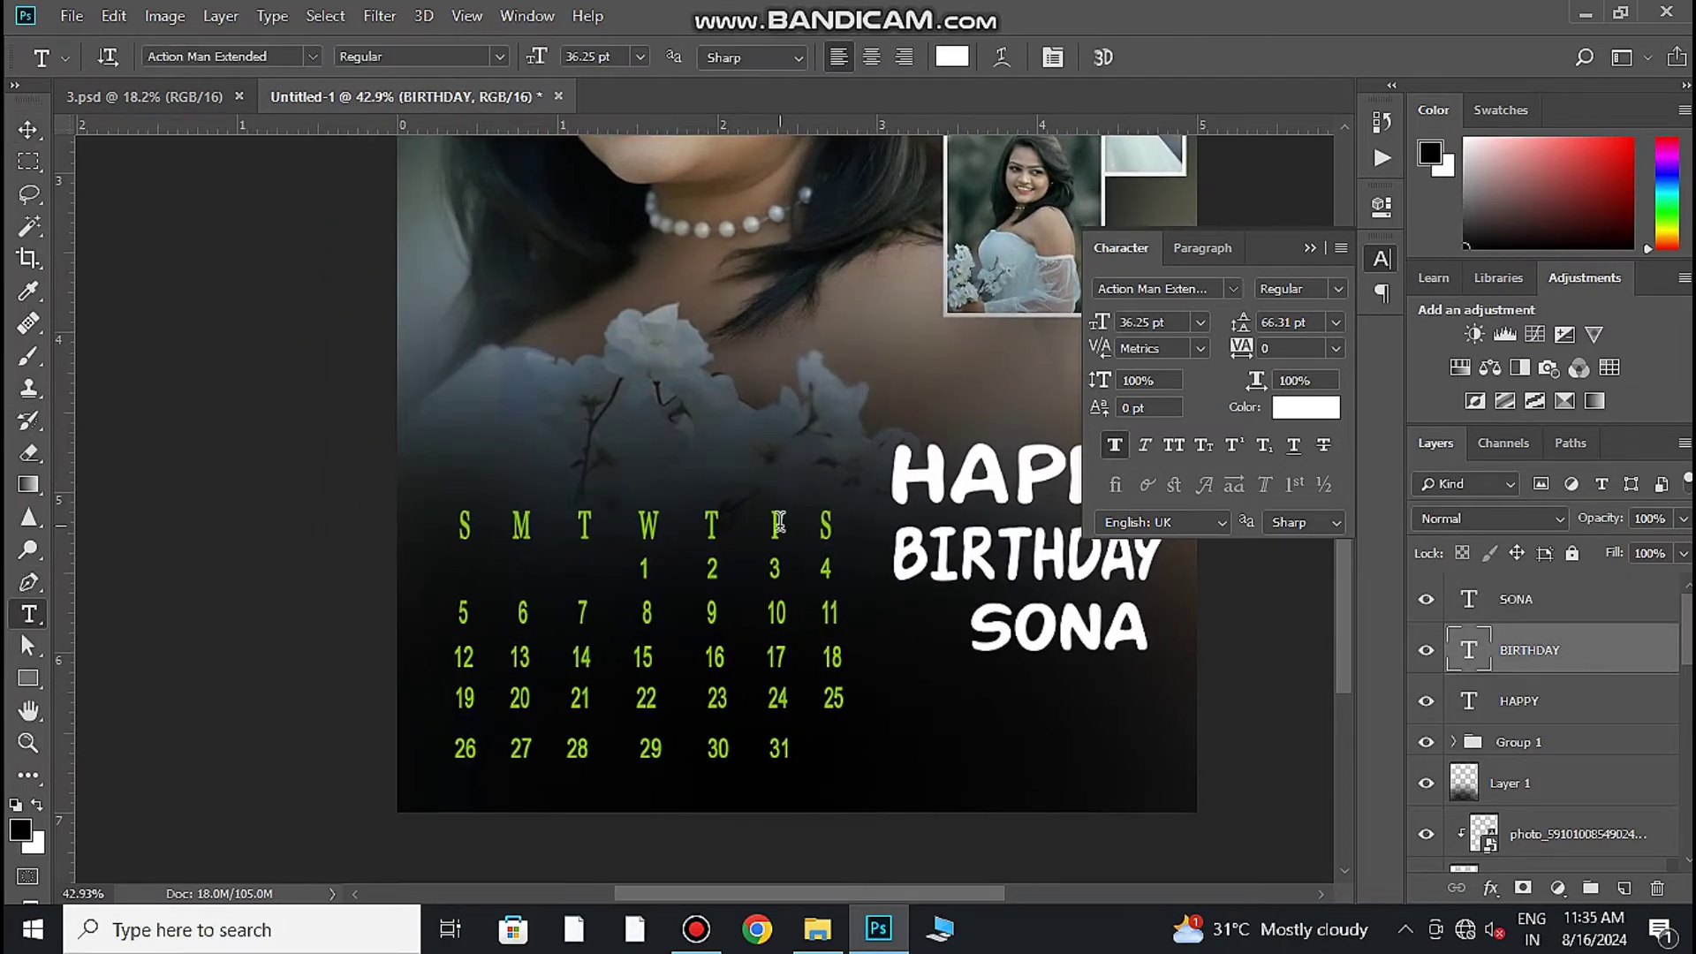
left_click(828, 528)
left_click_drag(830, 528, 427, 558)
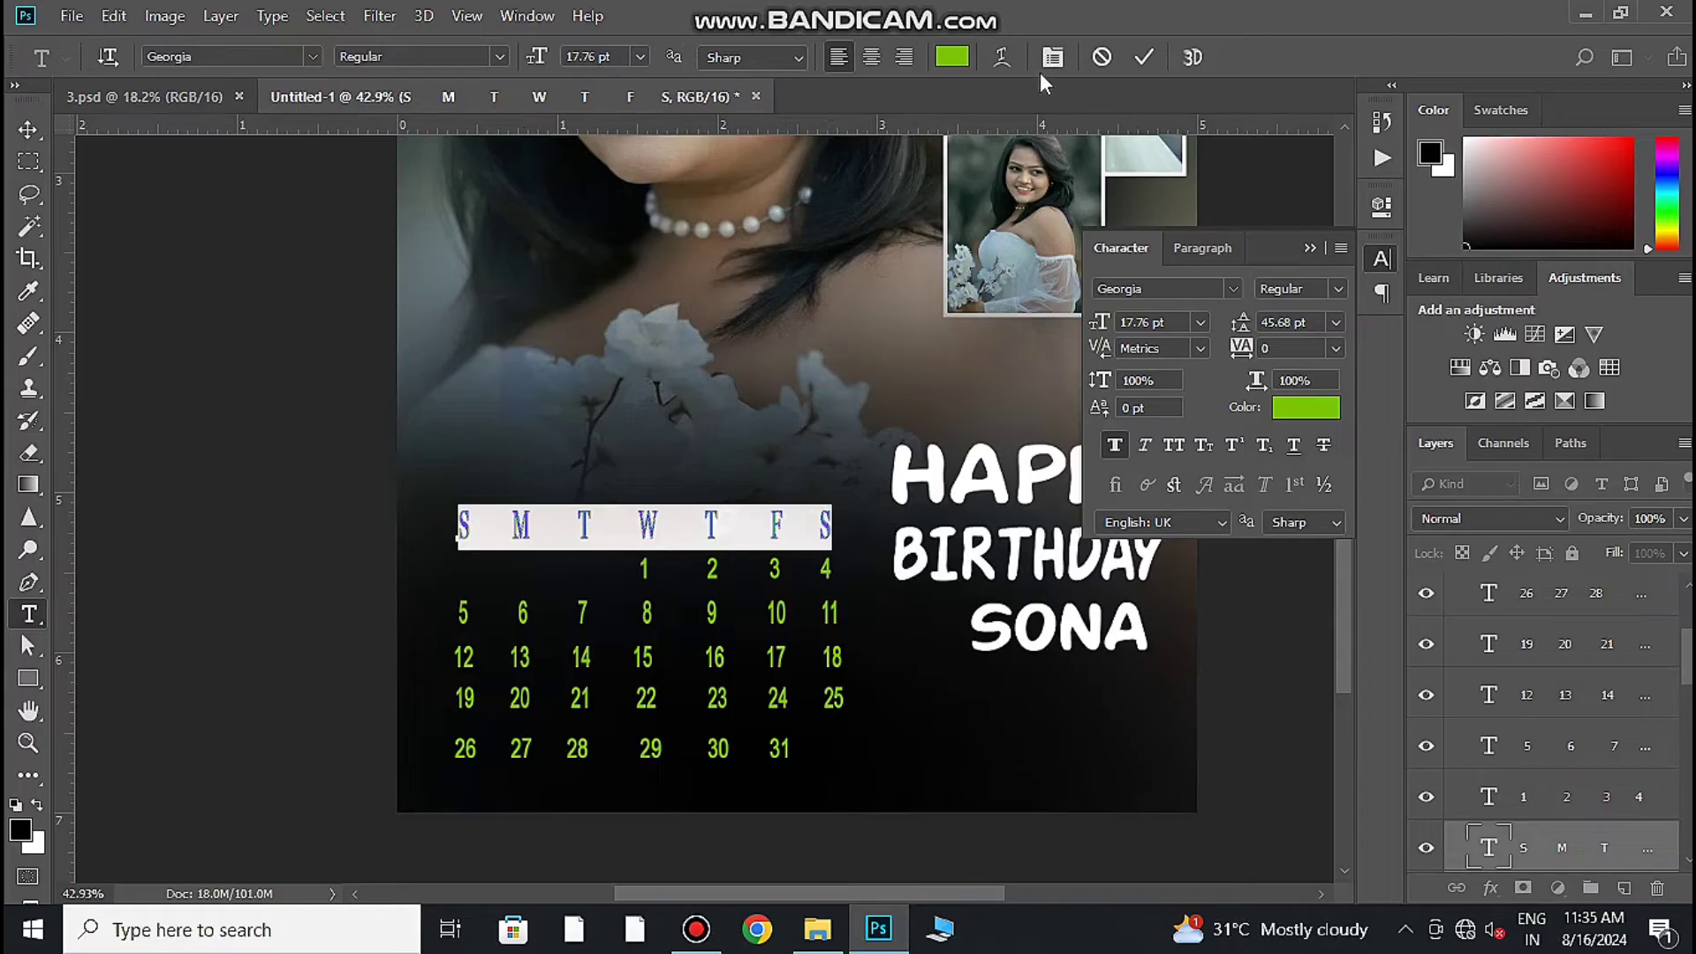
left_click(951, 57)
left_click(1064, 401)
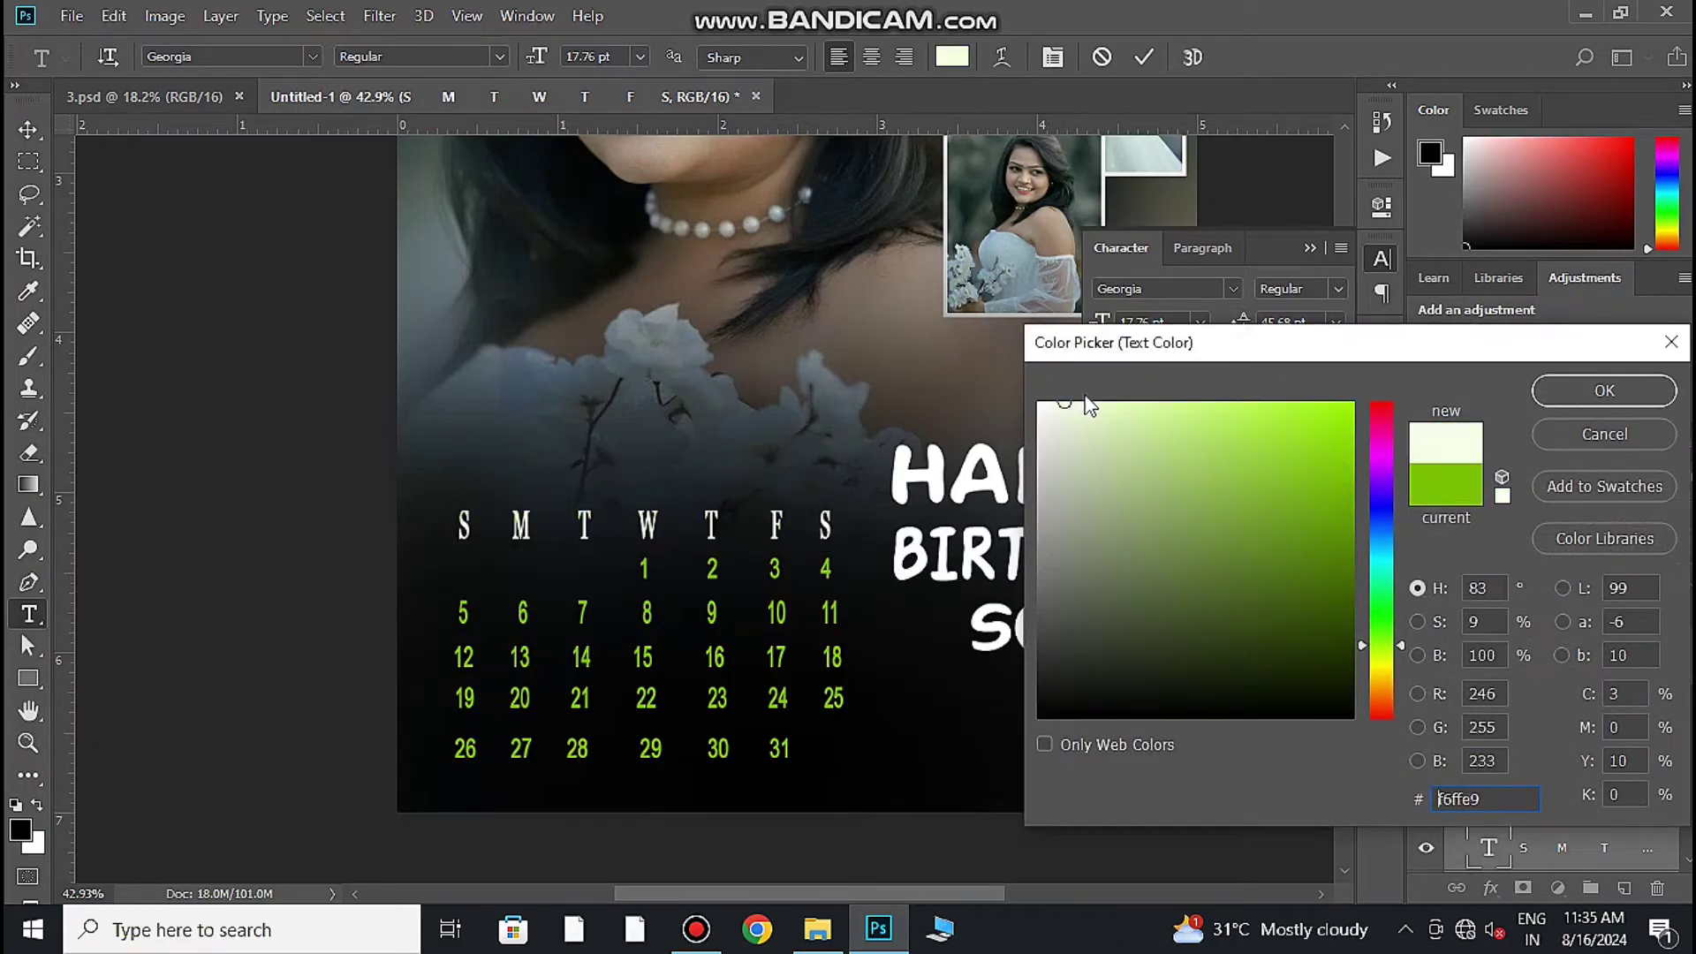
left_click(1629, 404)
left_click(1143, 56)
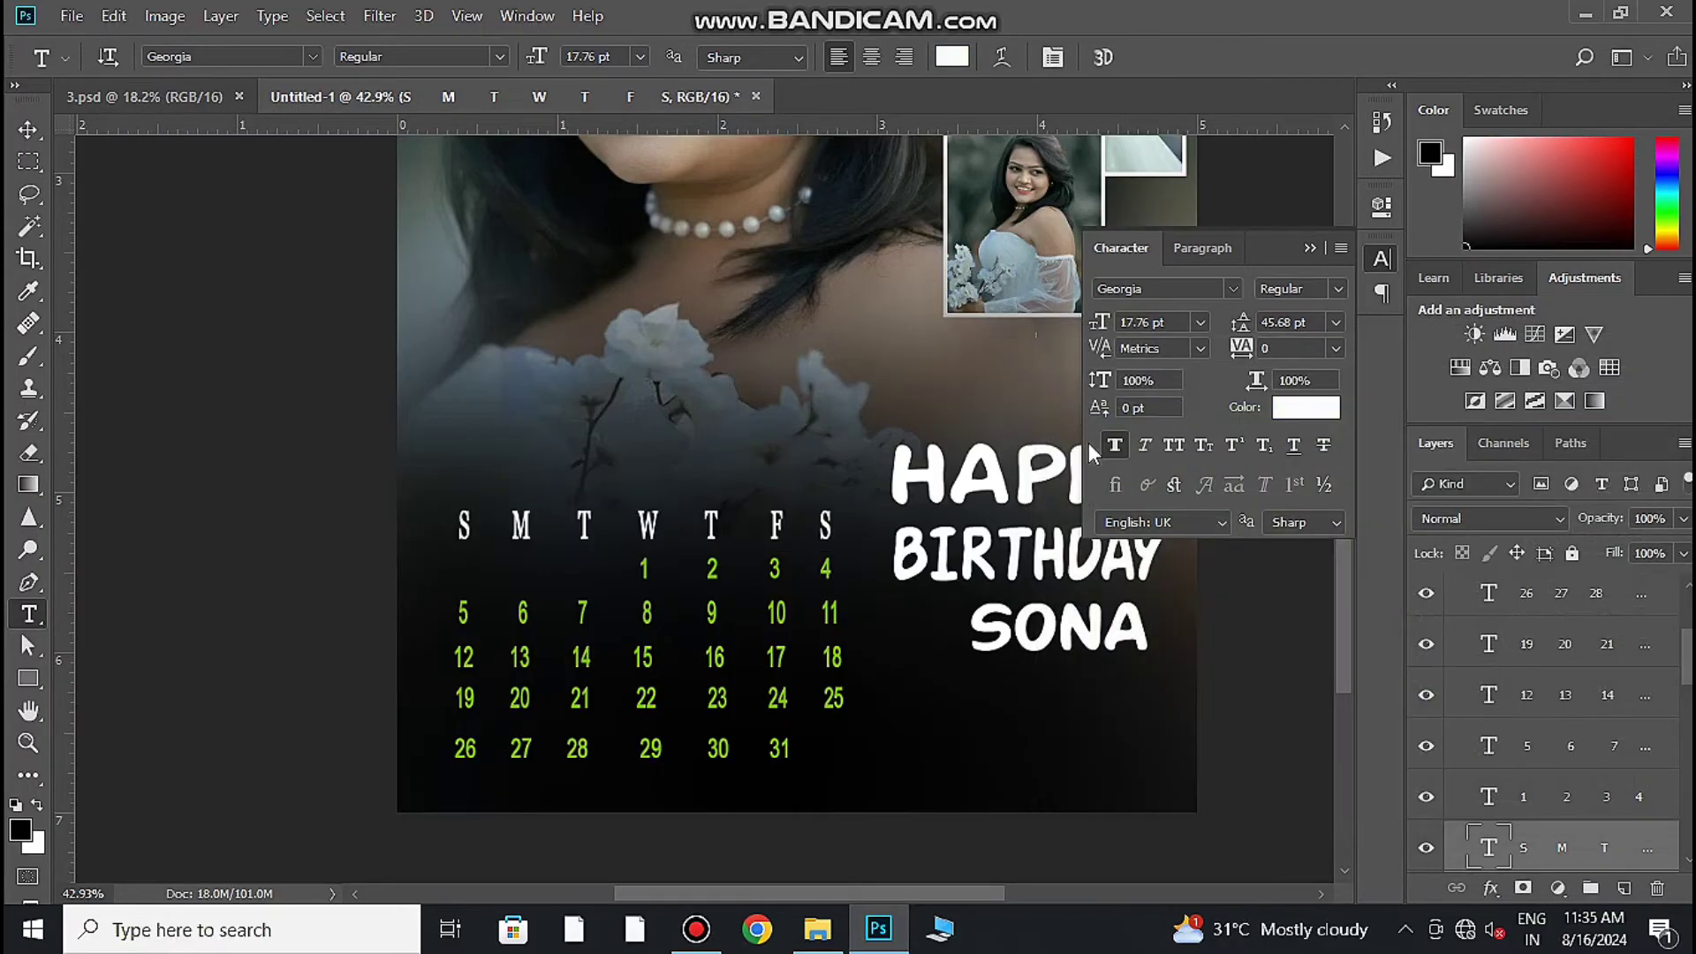
Step: Make calendar dates 1 to 4 and 5 to 11 white
left_click_drag(837, 569, 634, 570)
left_click(951, 56)
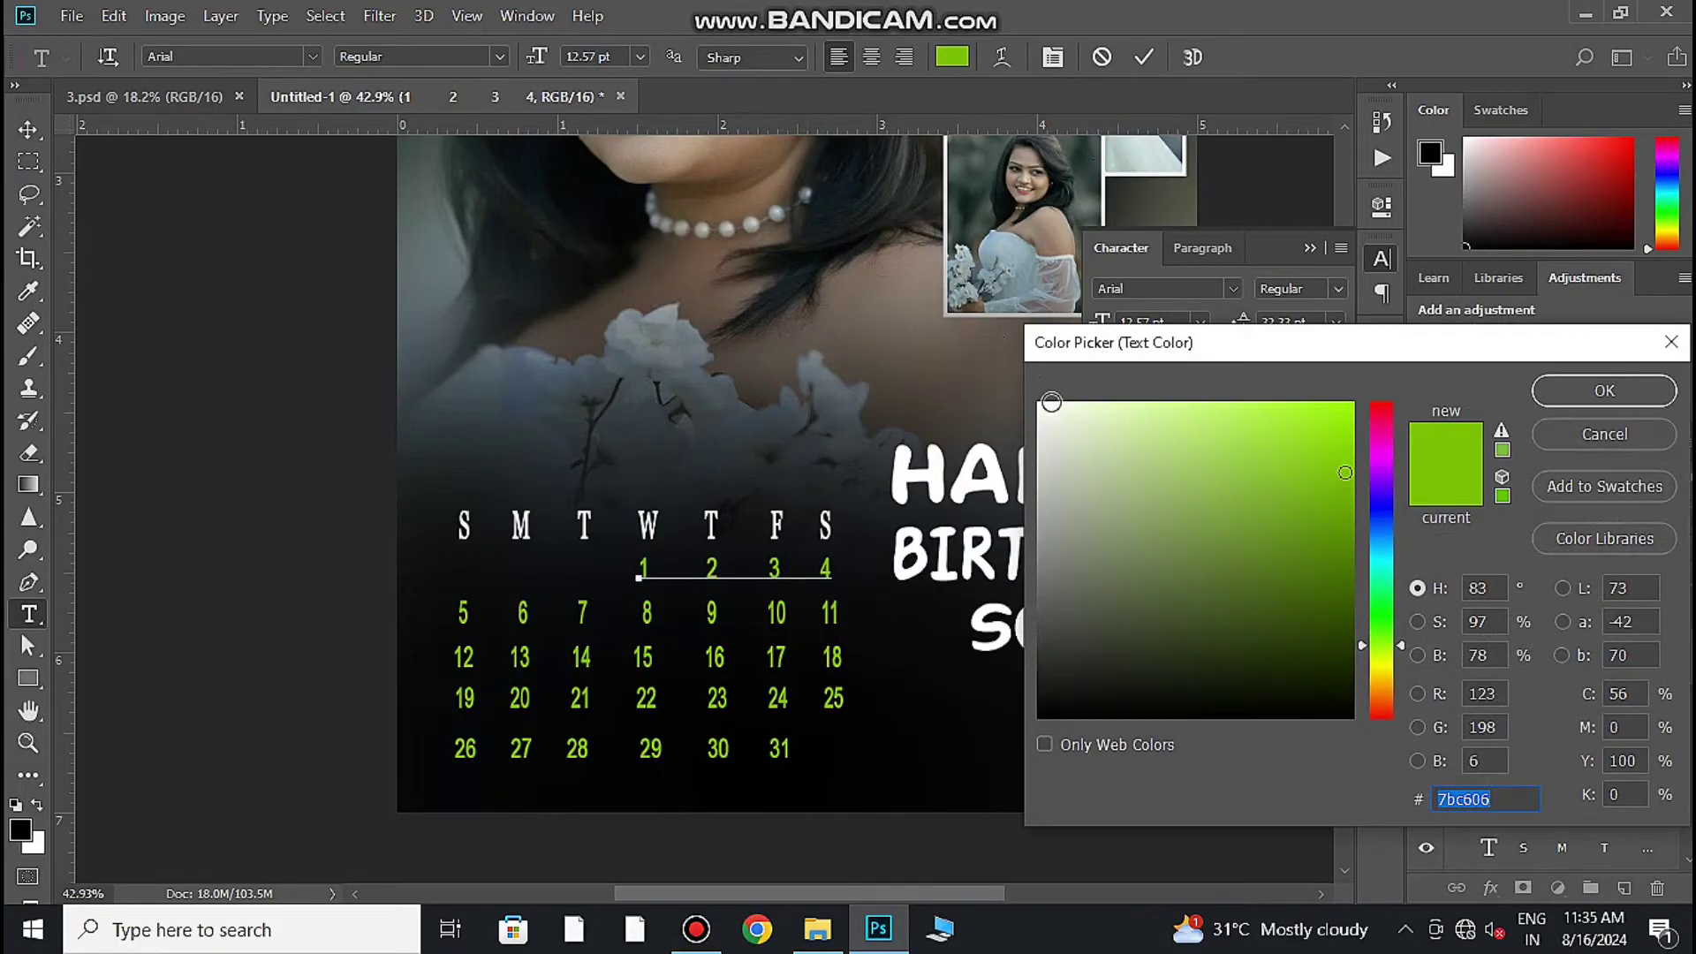
left_click(1040, 405)
left_click(1554, 393)
left_click(1143, 57)
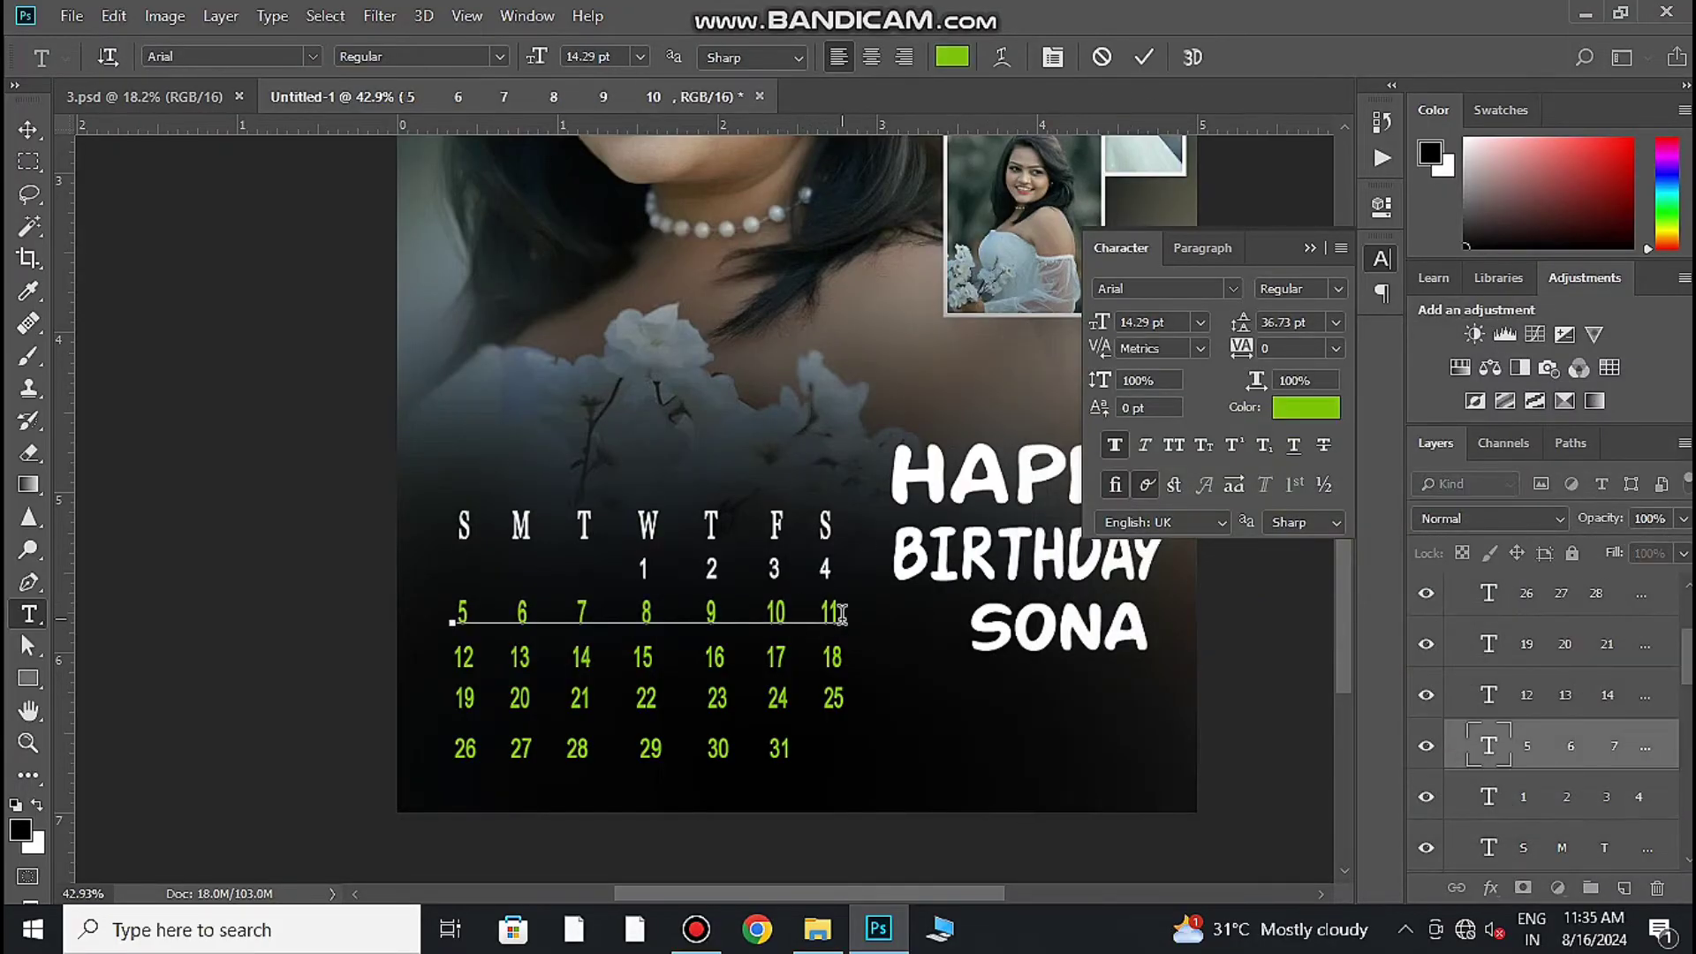
left_click_drag(839, 612, 453, 612)
left_click(951, 57)
left_click(1042, 407)
left_click(1625, 405)
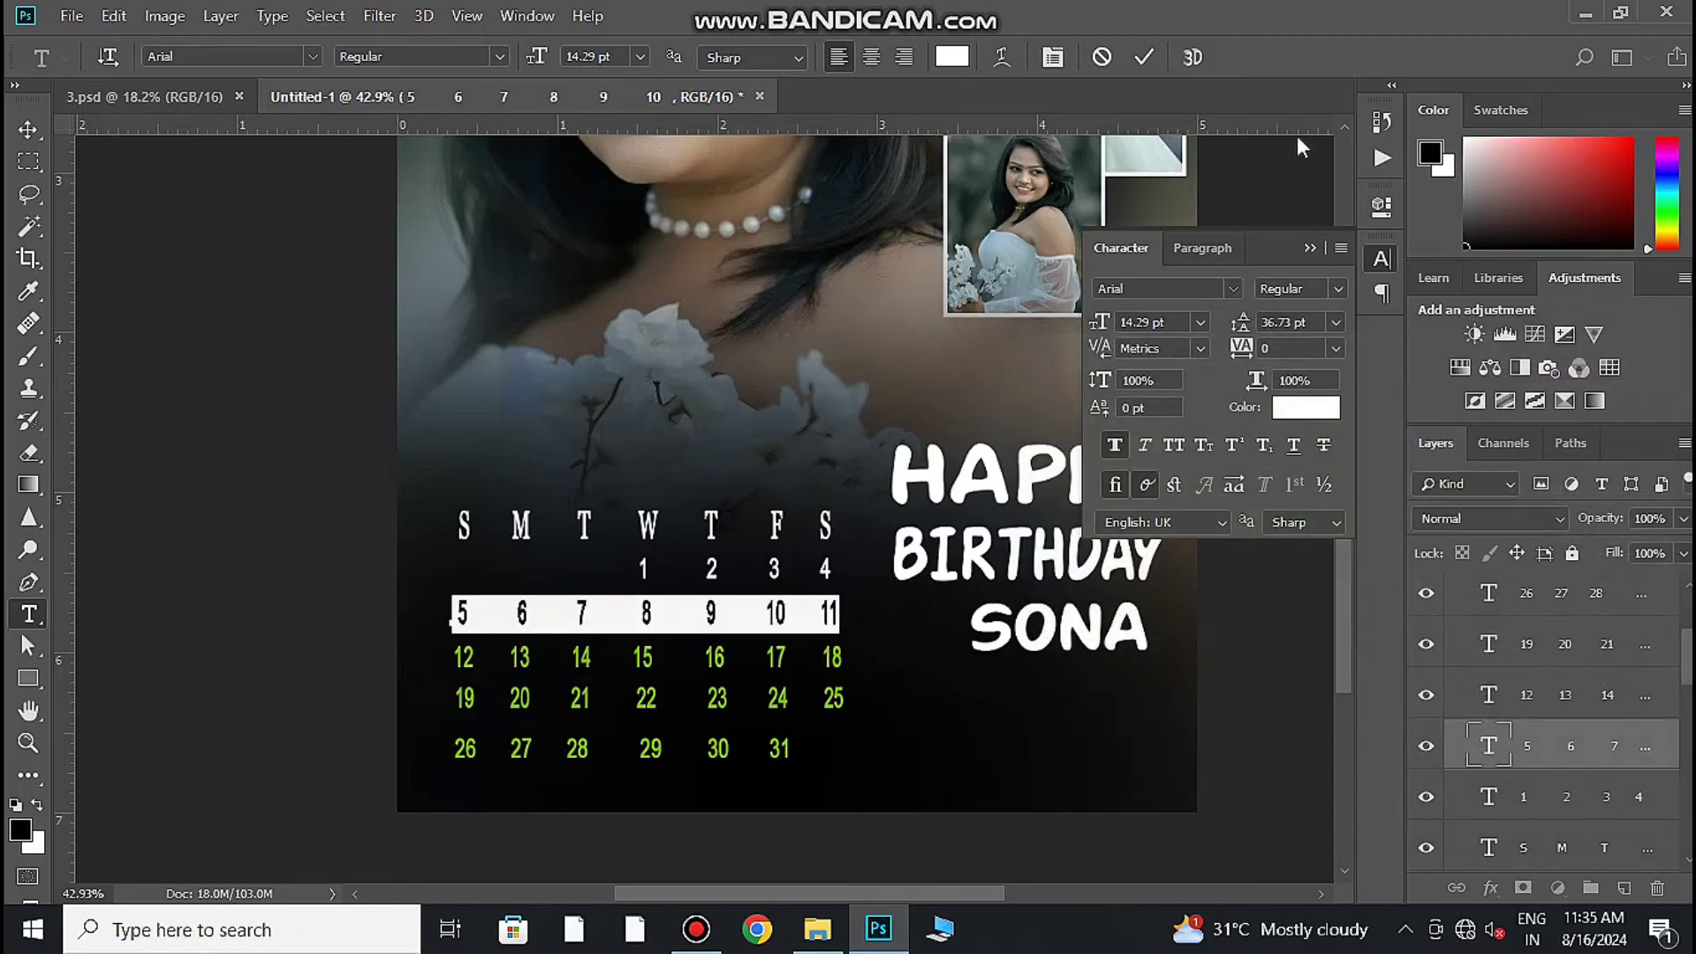
left_click(1144, 56)
Step: Make calendar dates 12 to 18 and 19 to 25 white
left_click(839, 658)
left_click_drag(839, 657, 452, 658)
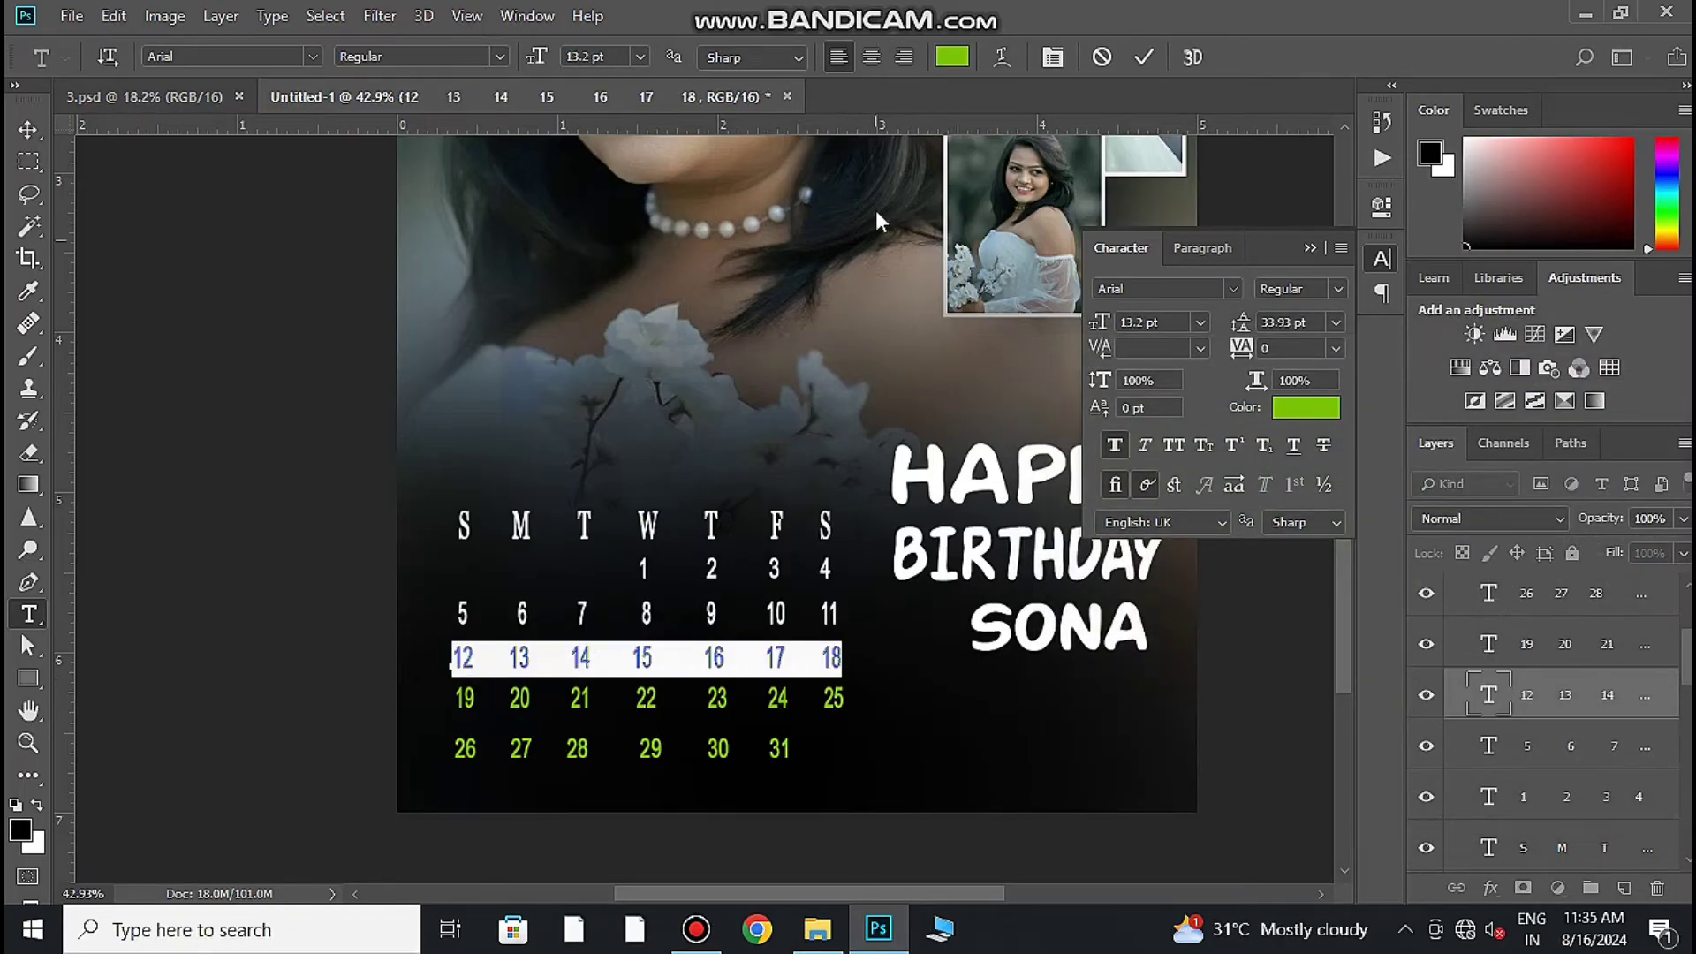
left_click(952, 57)
left_click(1043, 401)
left_click(1601, 390)
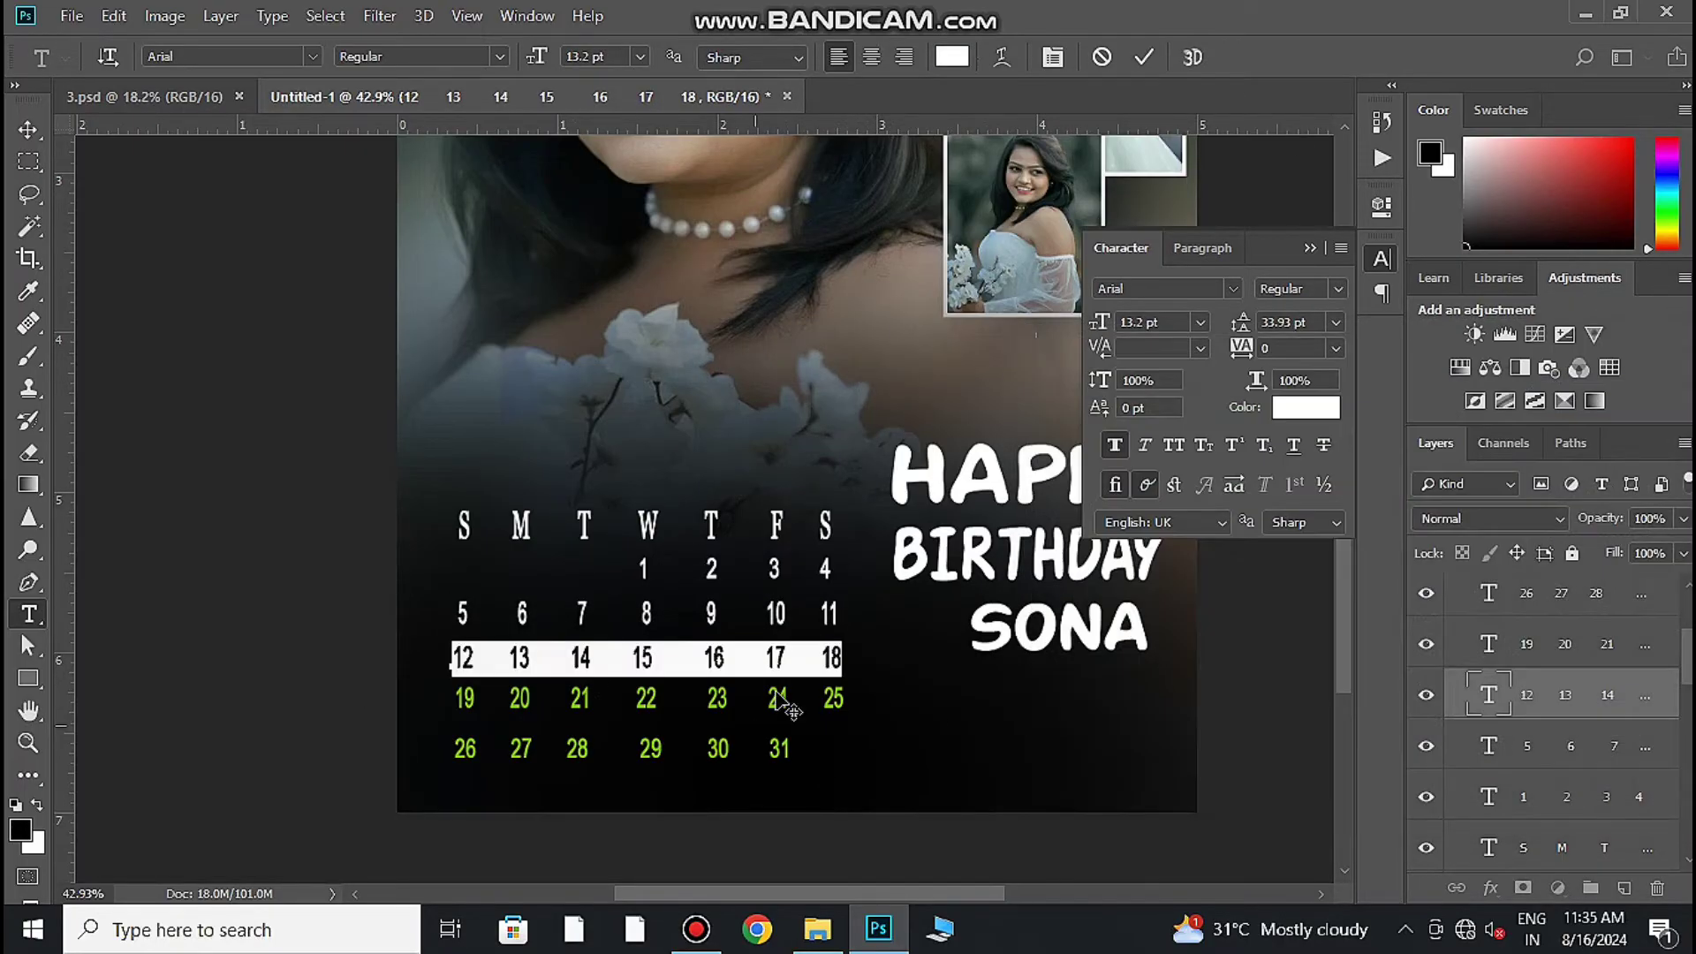
left_click(1144, 63)
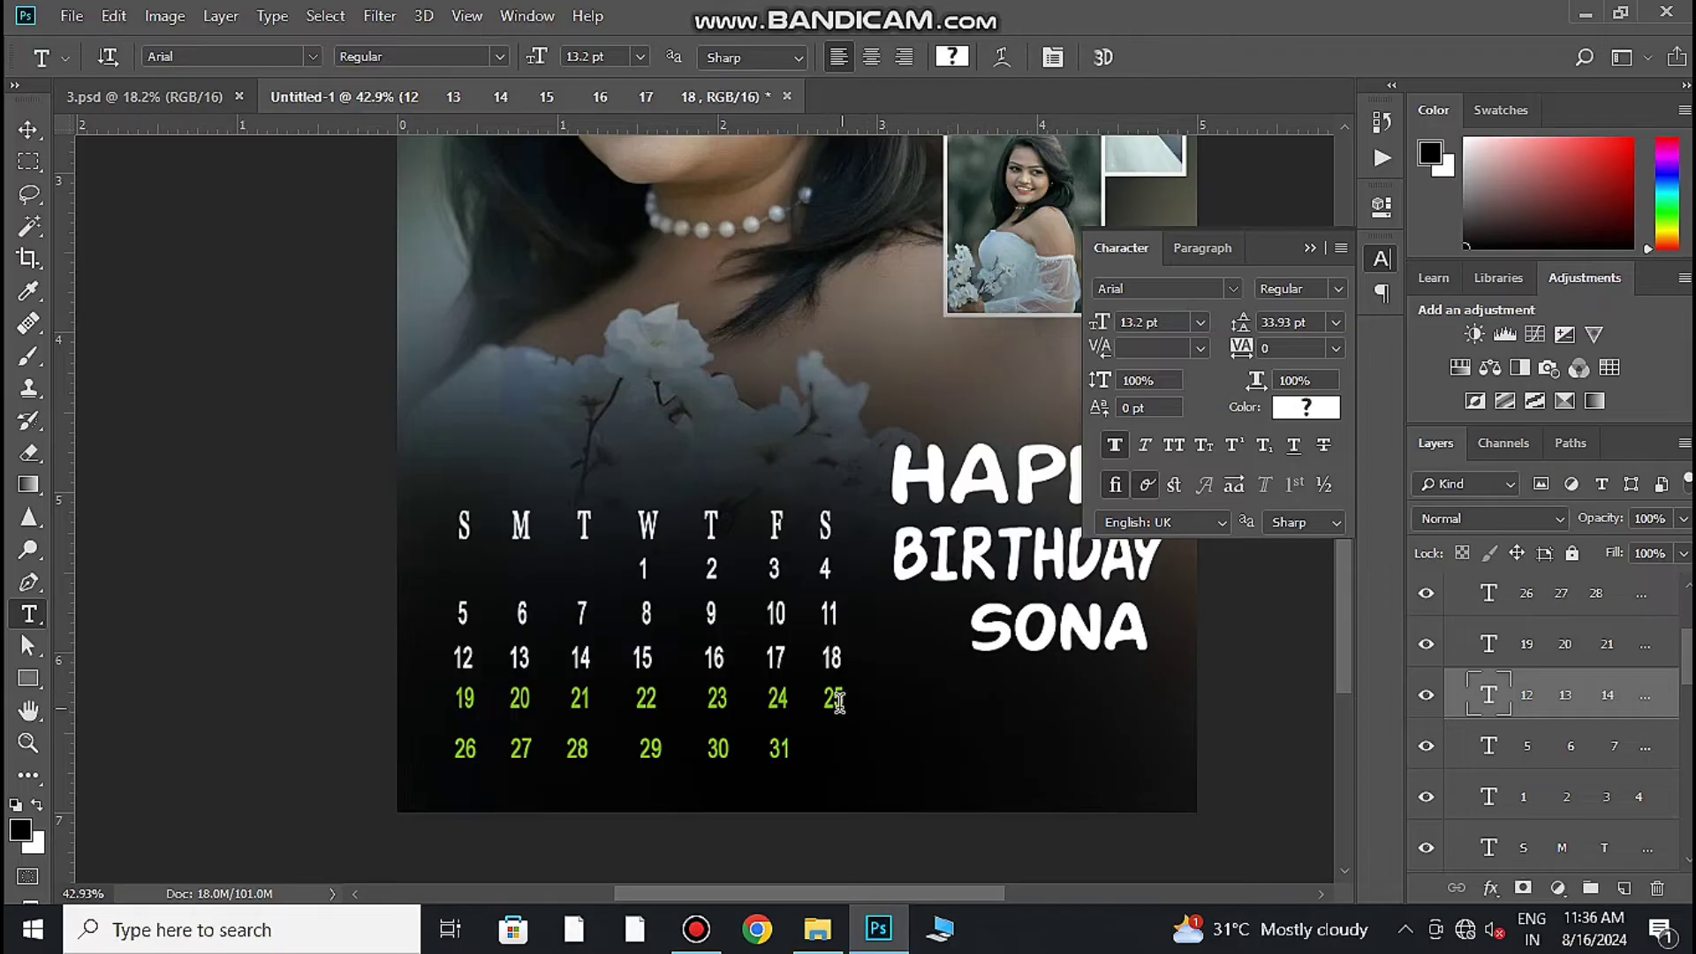
left_click(832, 698)
left_click_drag(833, 698, 452, 698)
left_click(951, 57)
left_click(1040, 404)
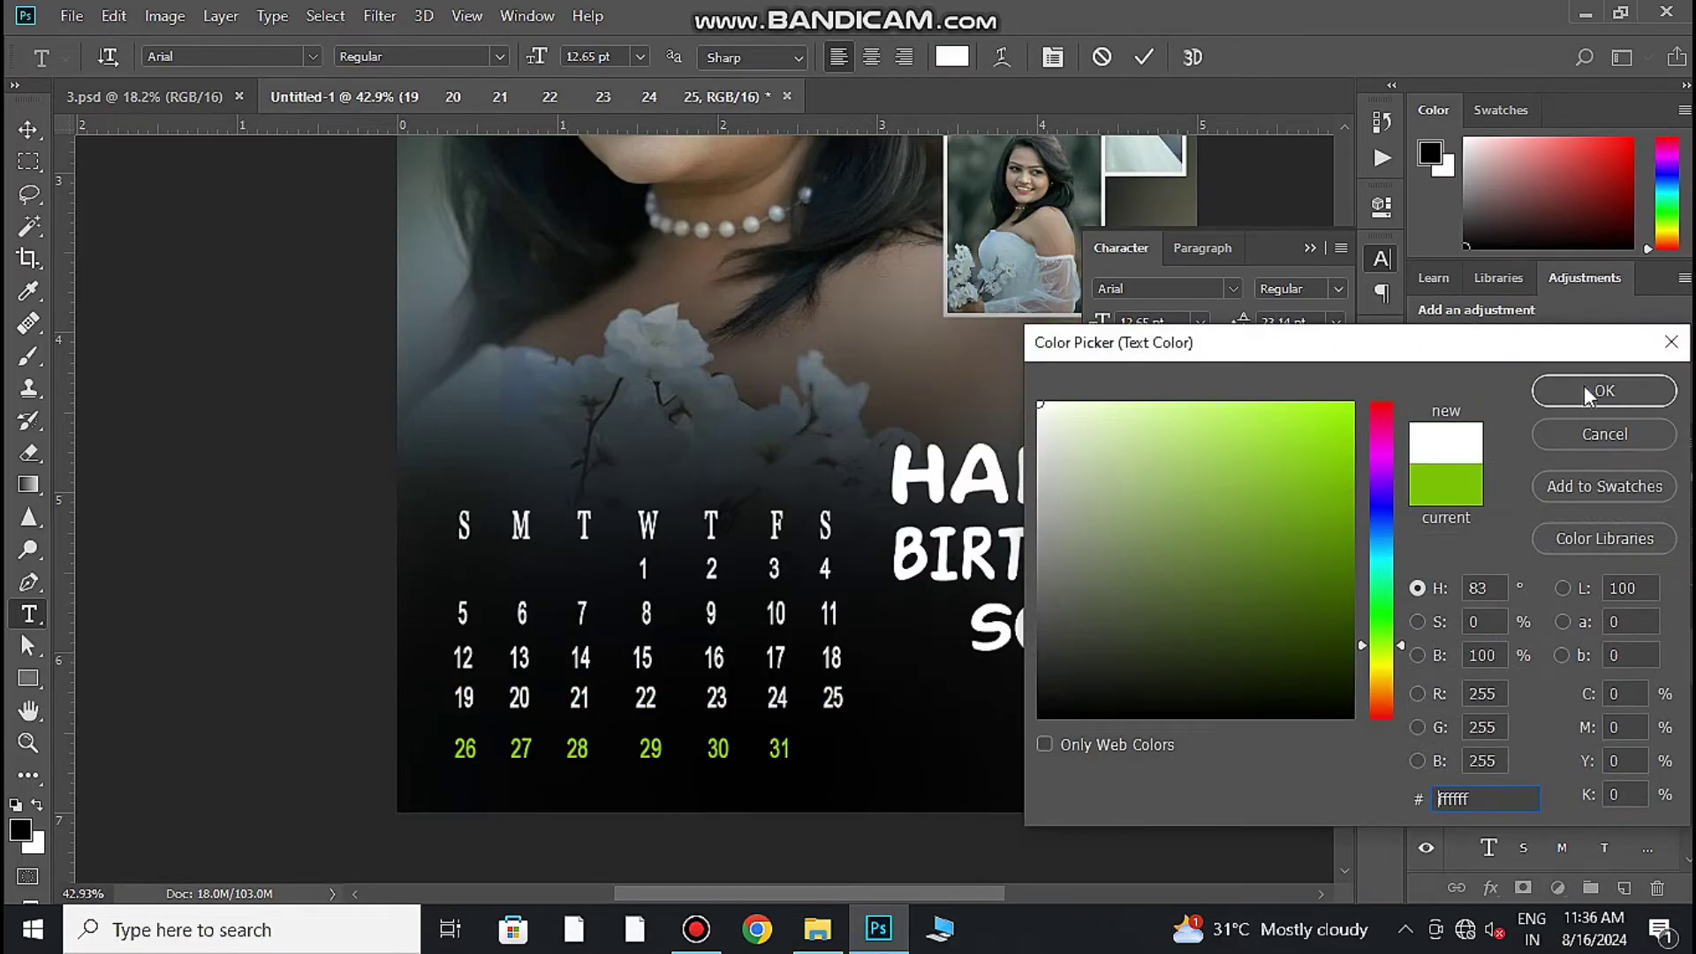
left_click(1604, 390)
left_click(1143, 63)
Step: Make the final row of dates, 26 to 31, white (#ffffff)
left_click(790, 749)
left_click_drag(790, 749, 361, 773)
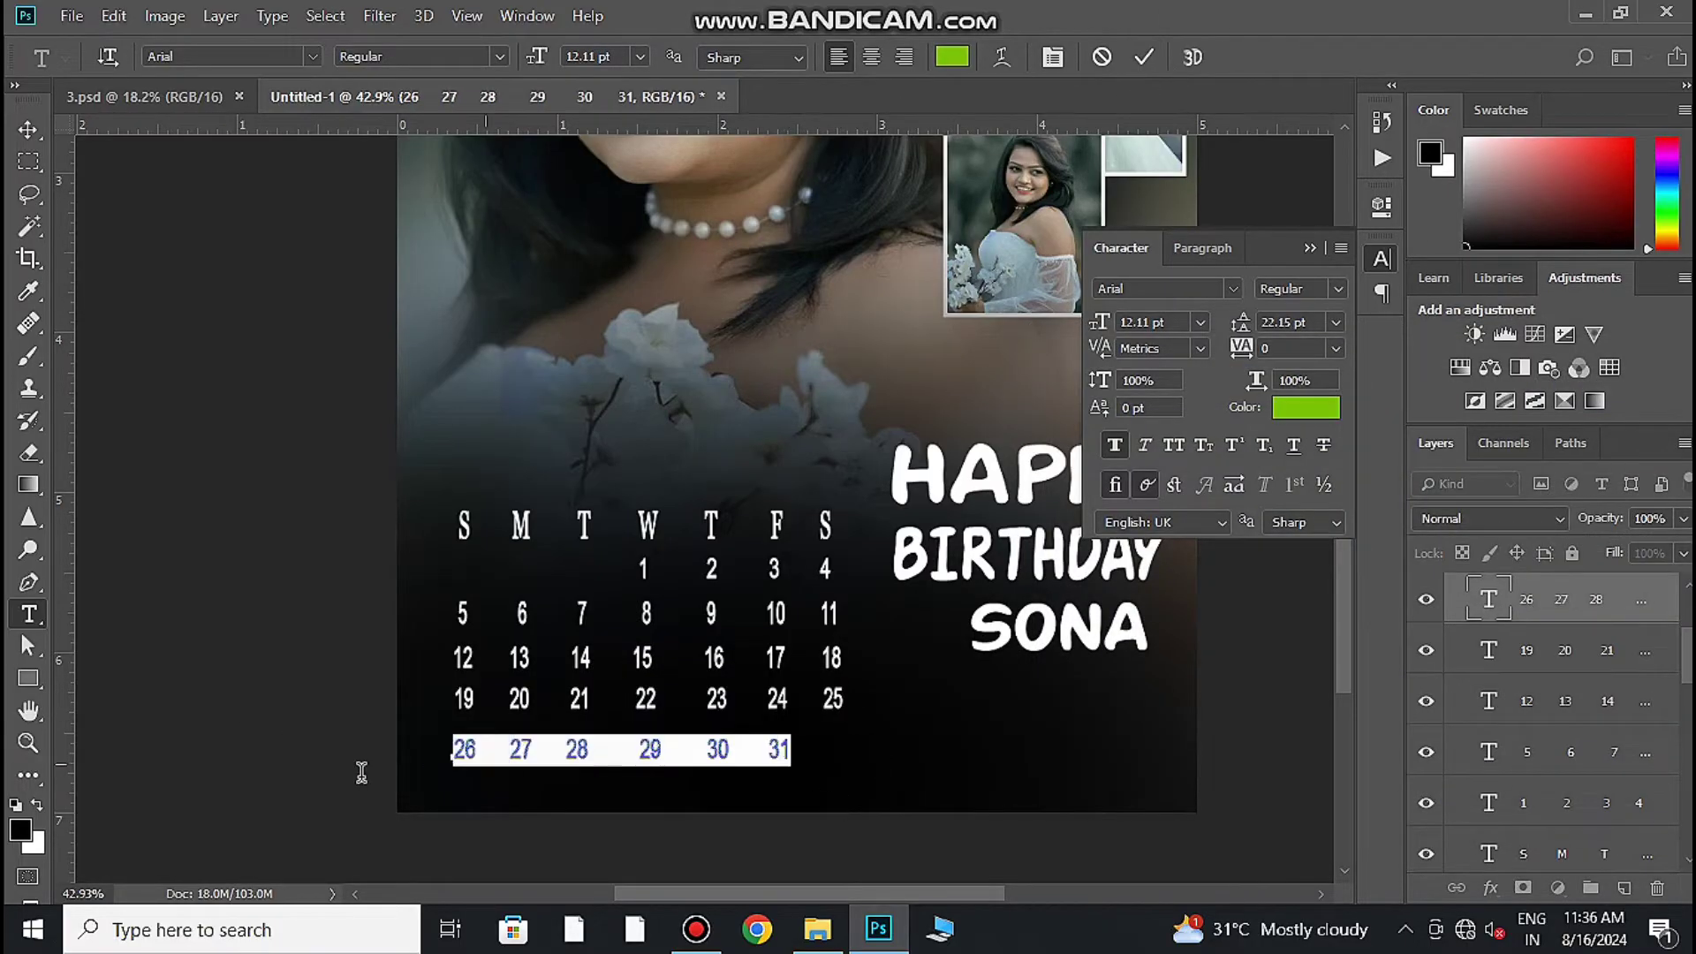
left_click(952, 57)
left_click(1044, 405)
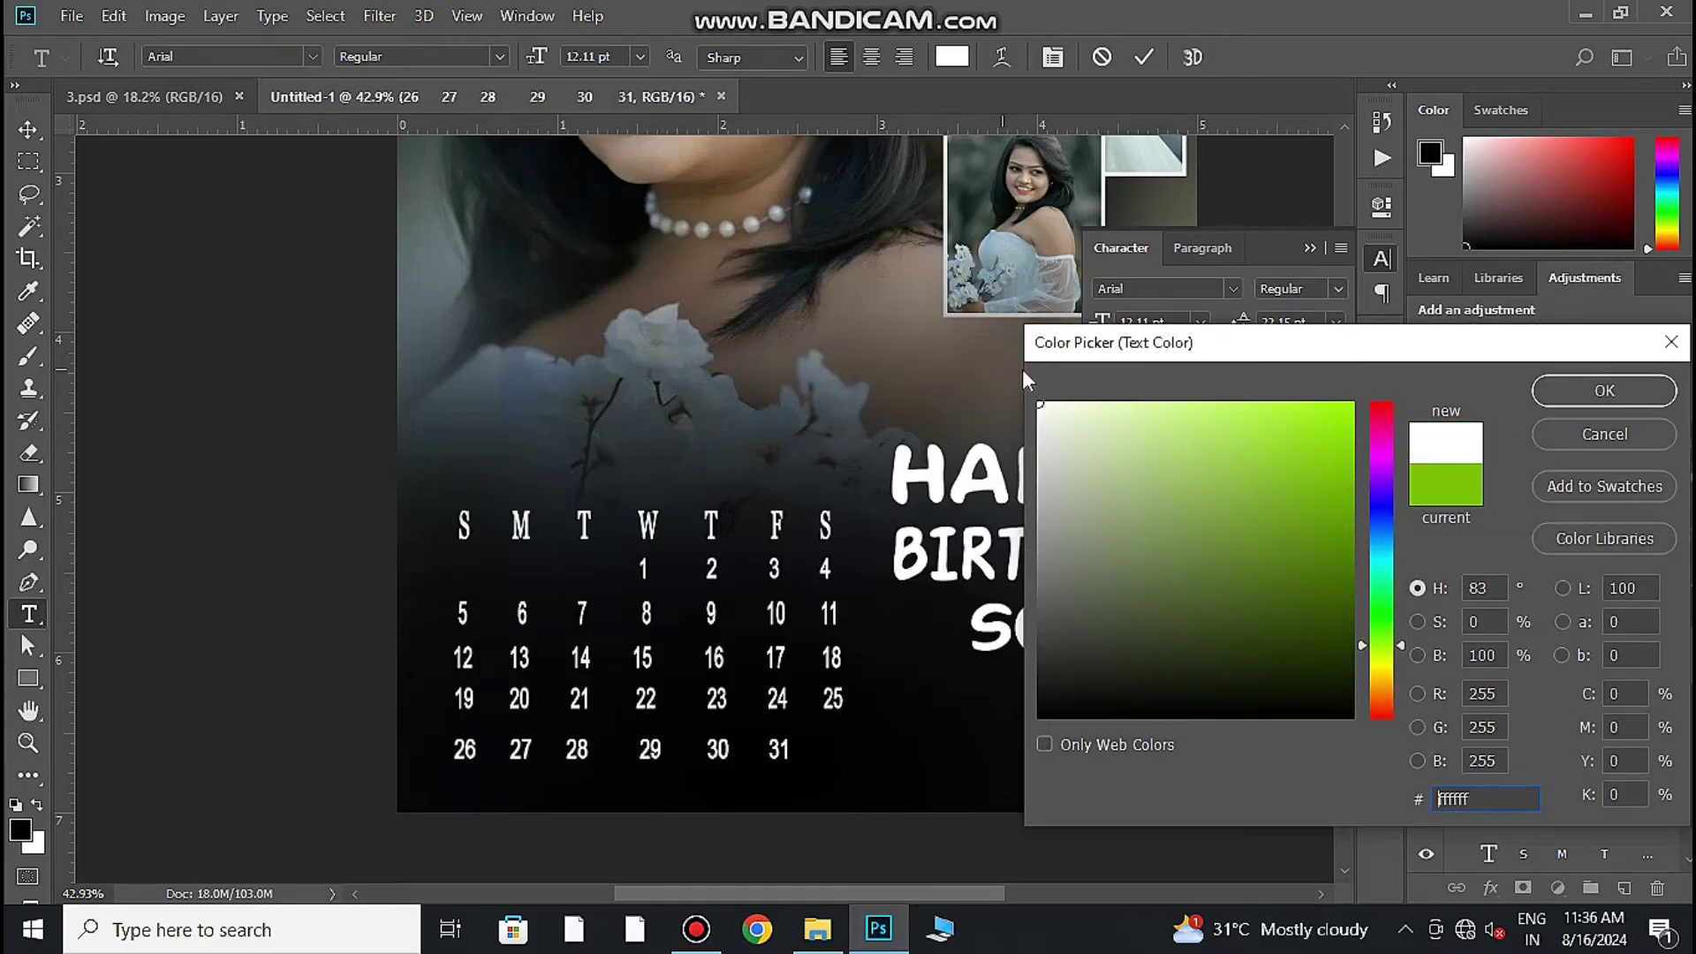
left_click(1604, 391)
left_click(1143, 57)
Step: Close the character settings, briefly select the Ellipse tool, and return to the Move tool
left_click(1382, 258)
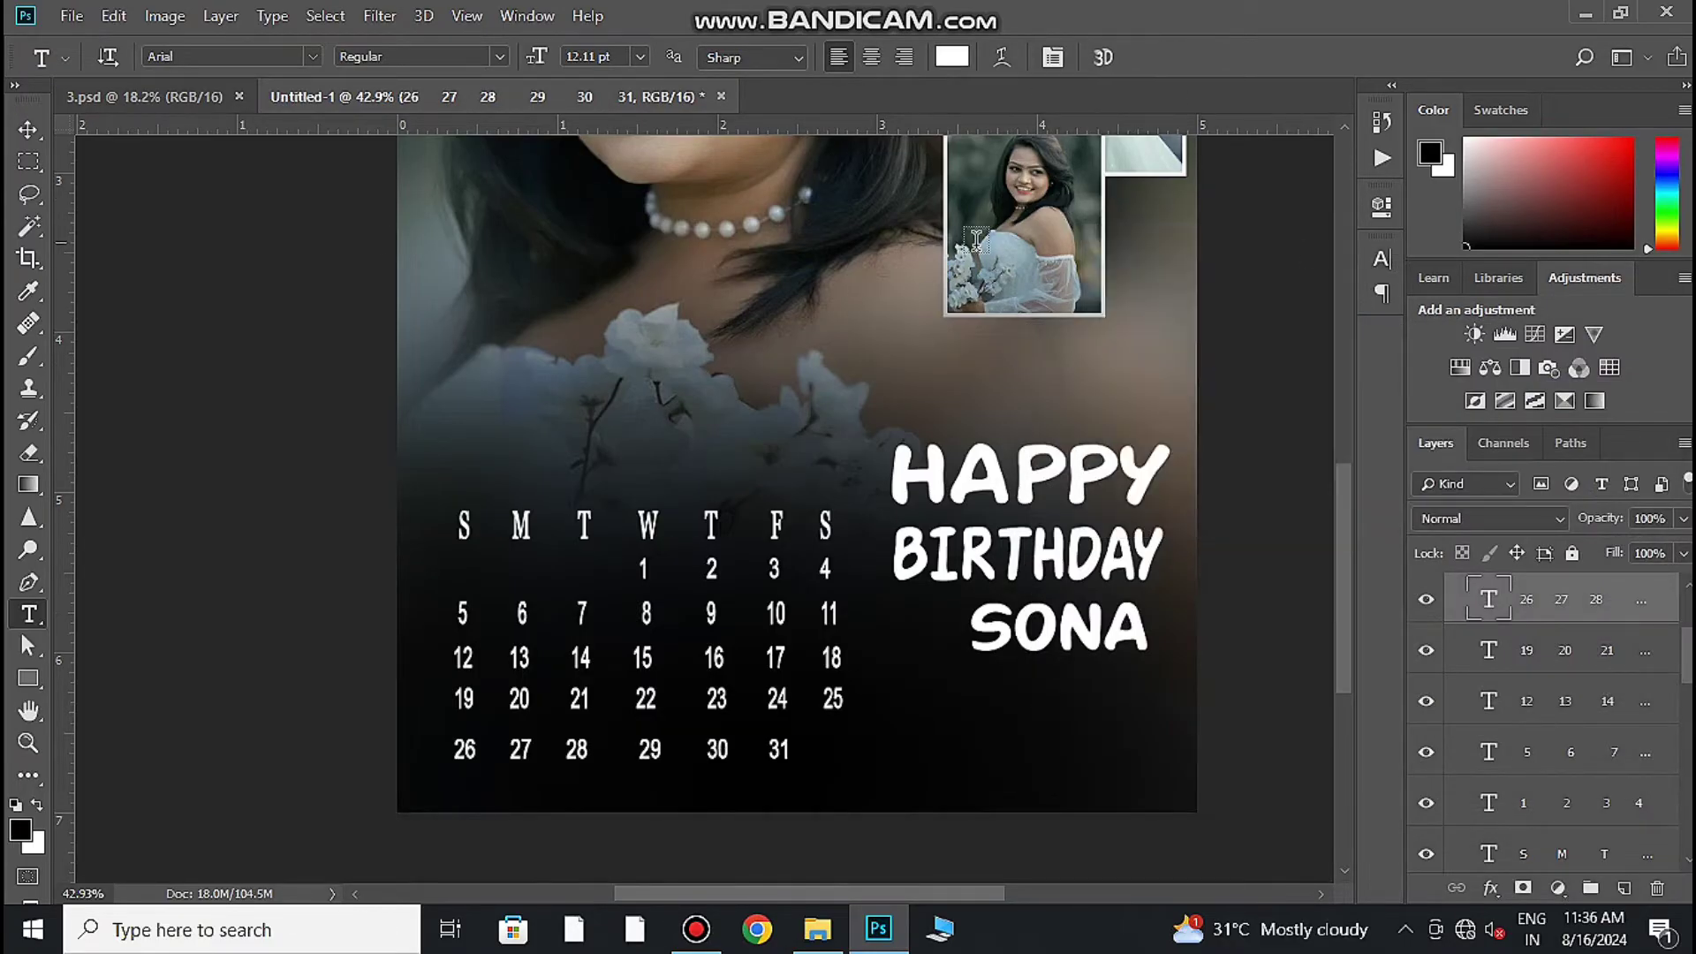
key("v")
scroll(746, 664, "down", 3)
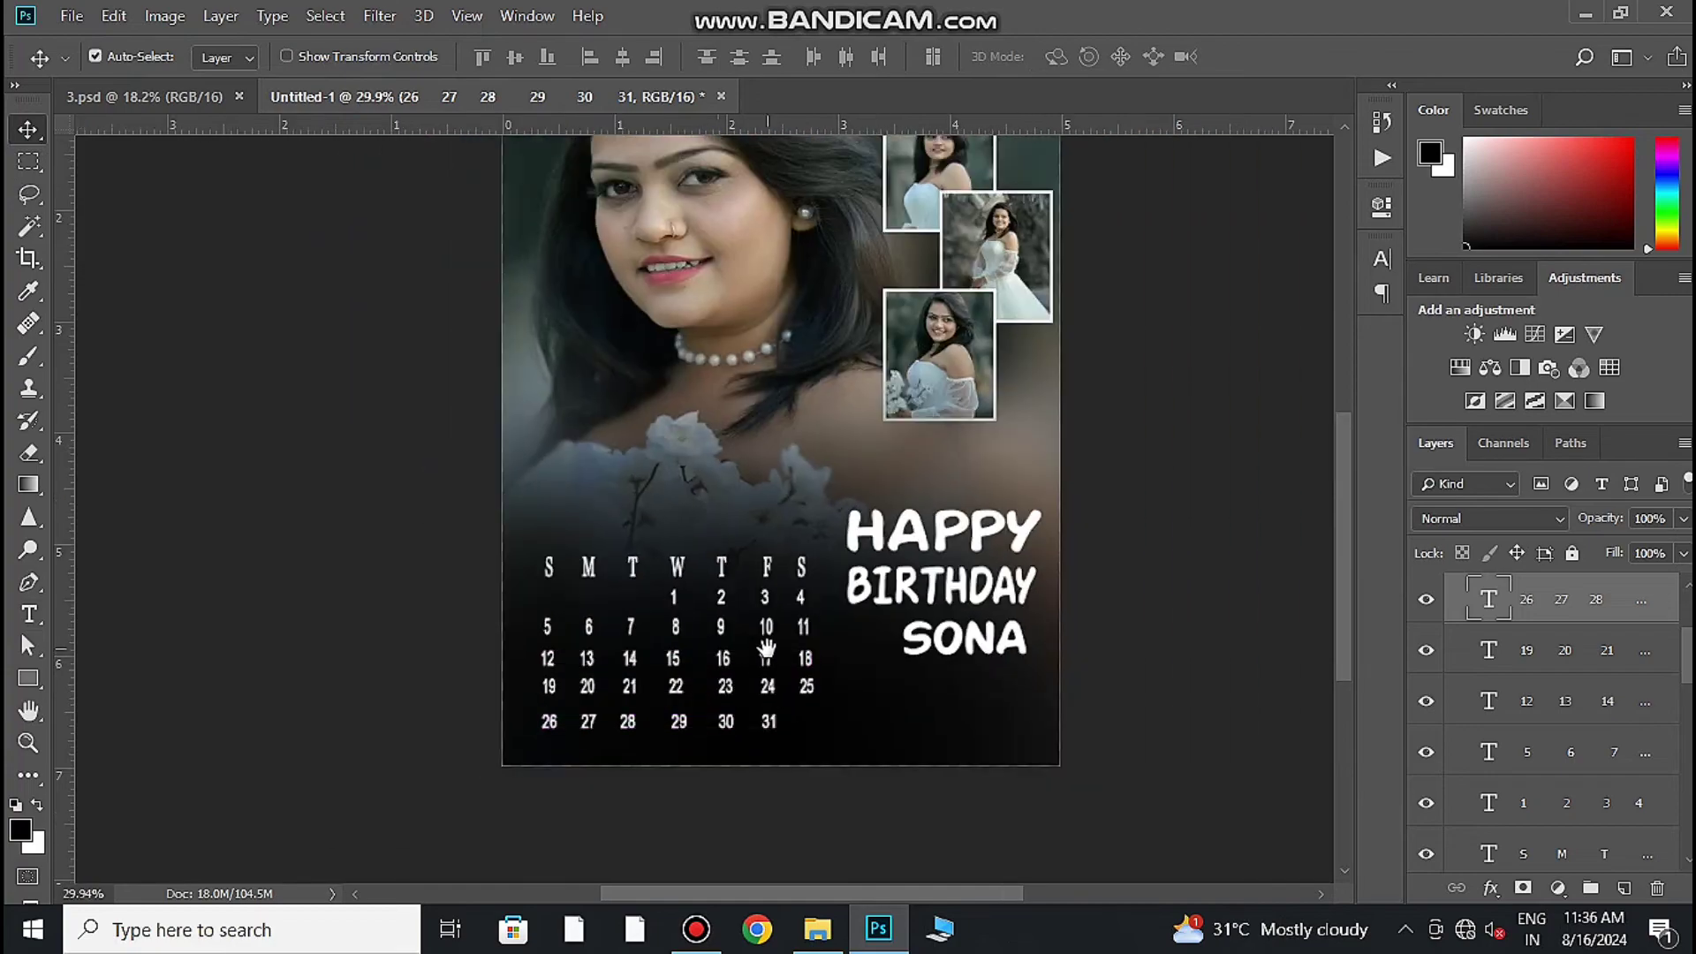
scroll(746, 592, "up", 3)
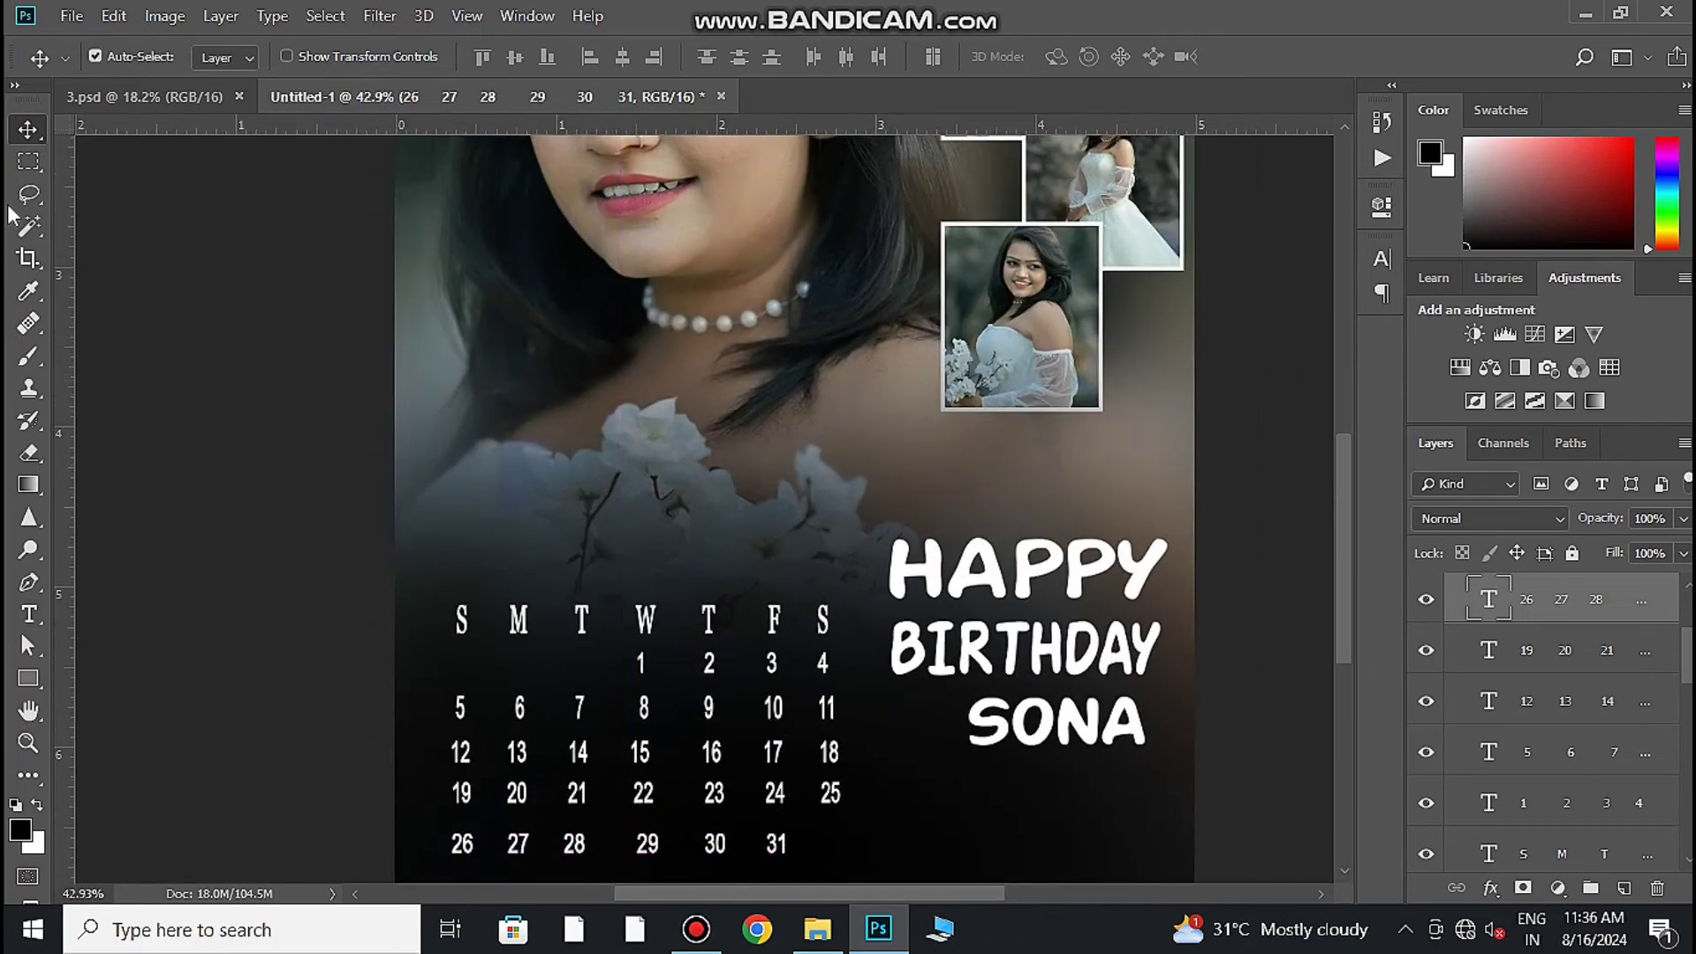
left_click(30, 687)
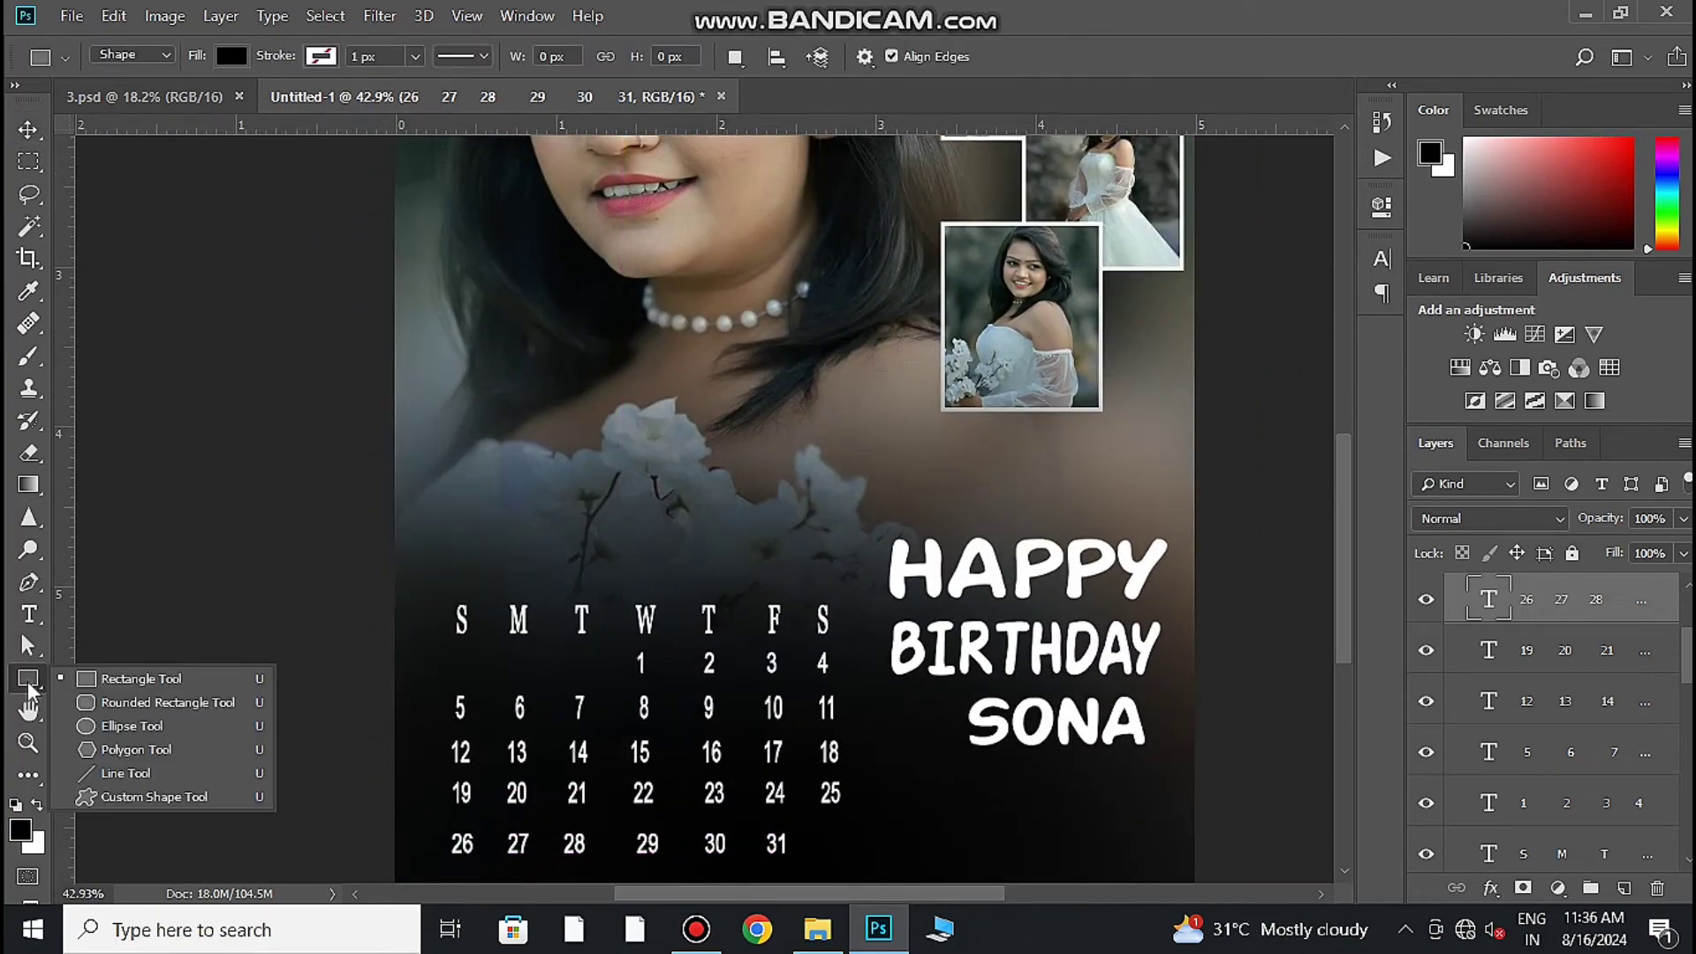
left_click(141, 725)
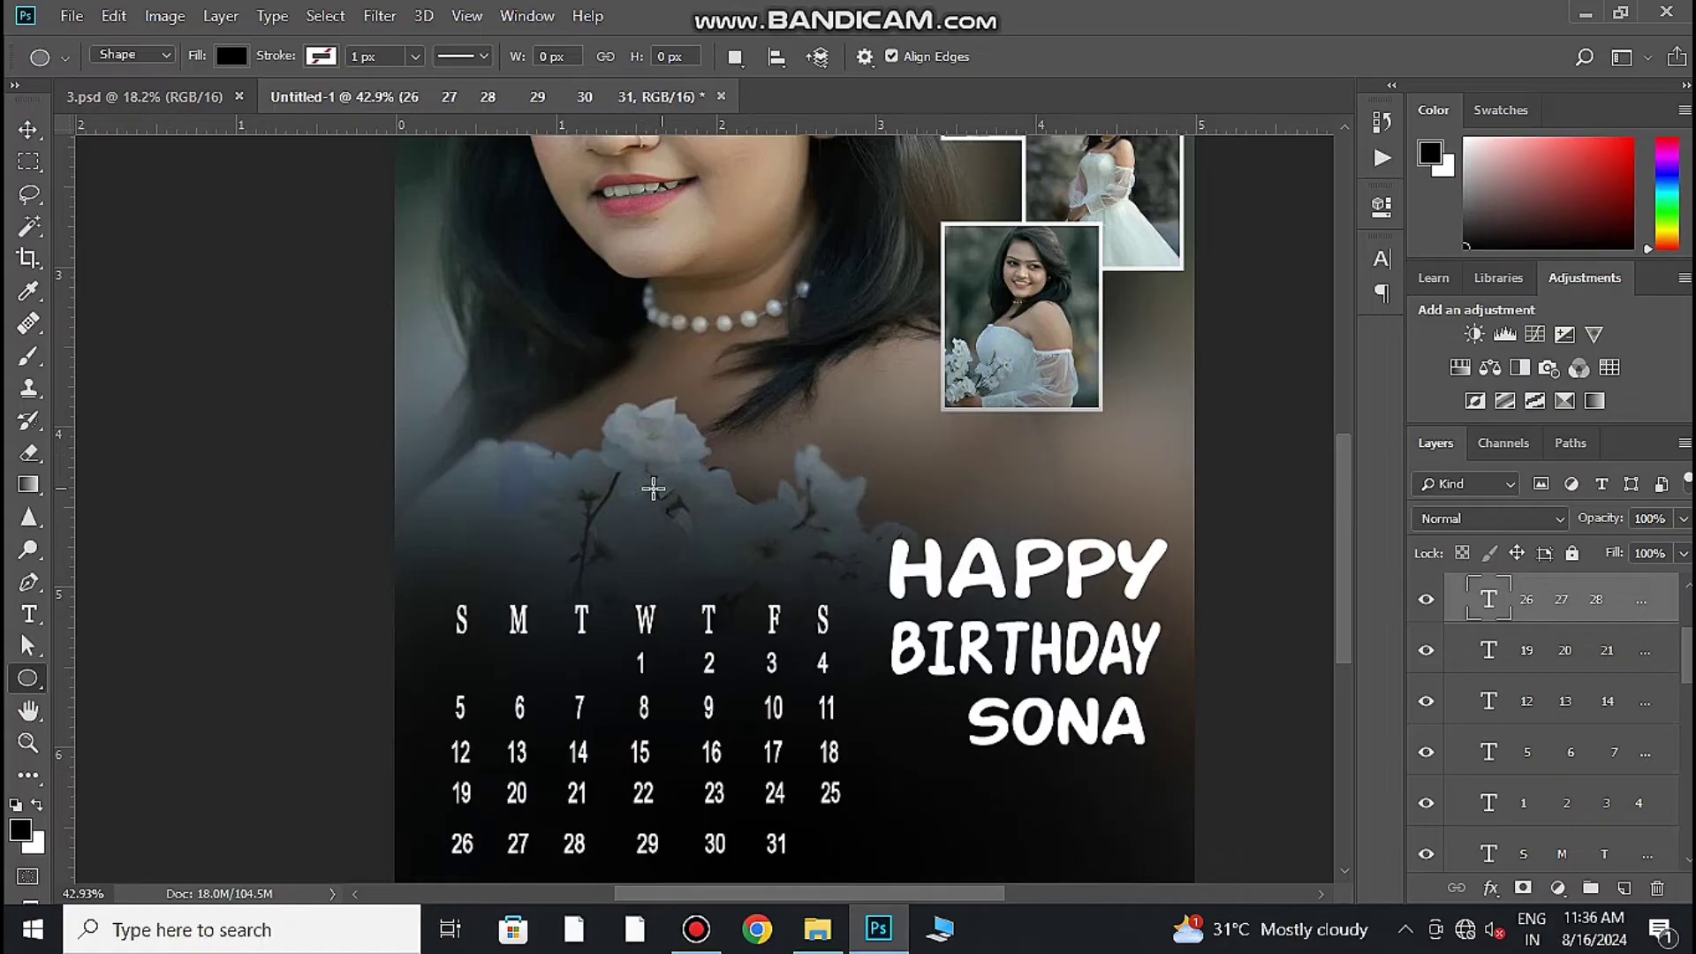
left_click(28, 129)
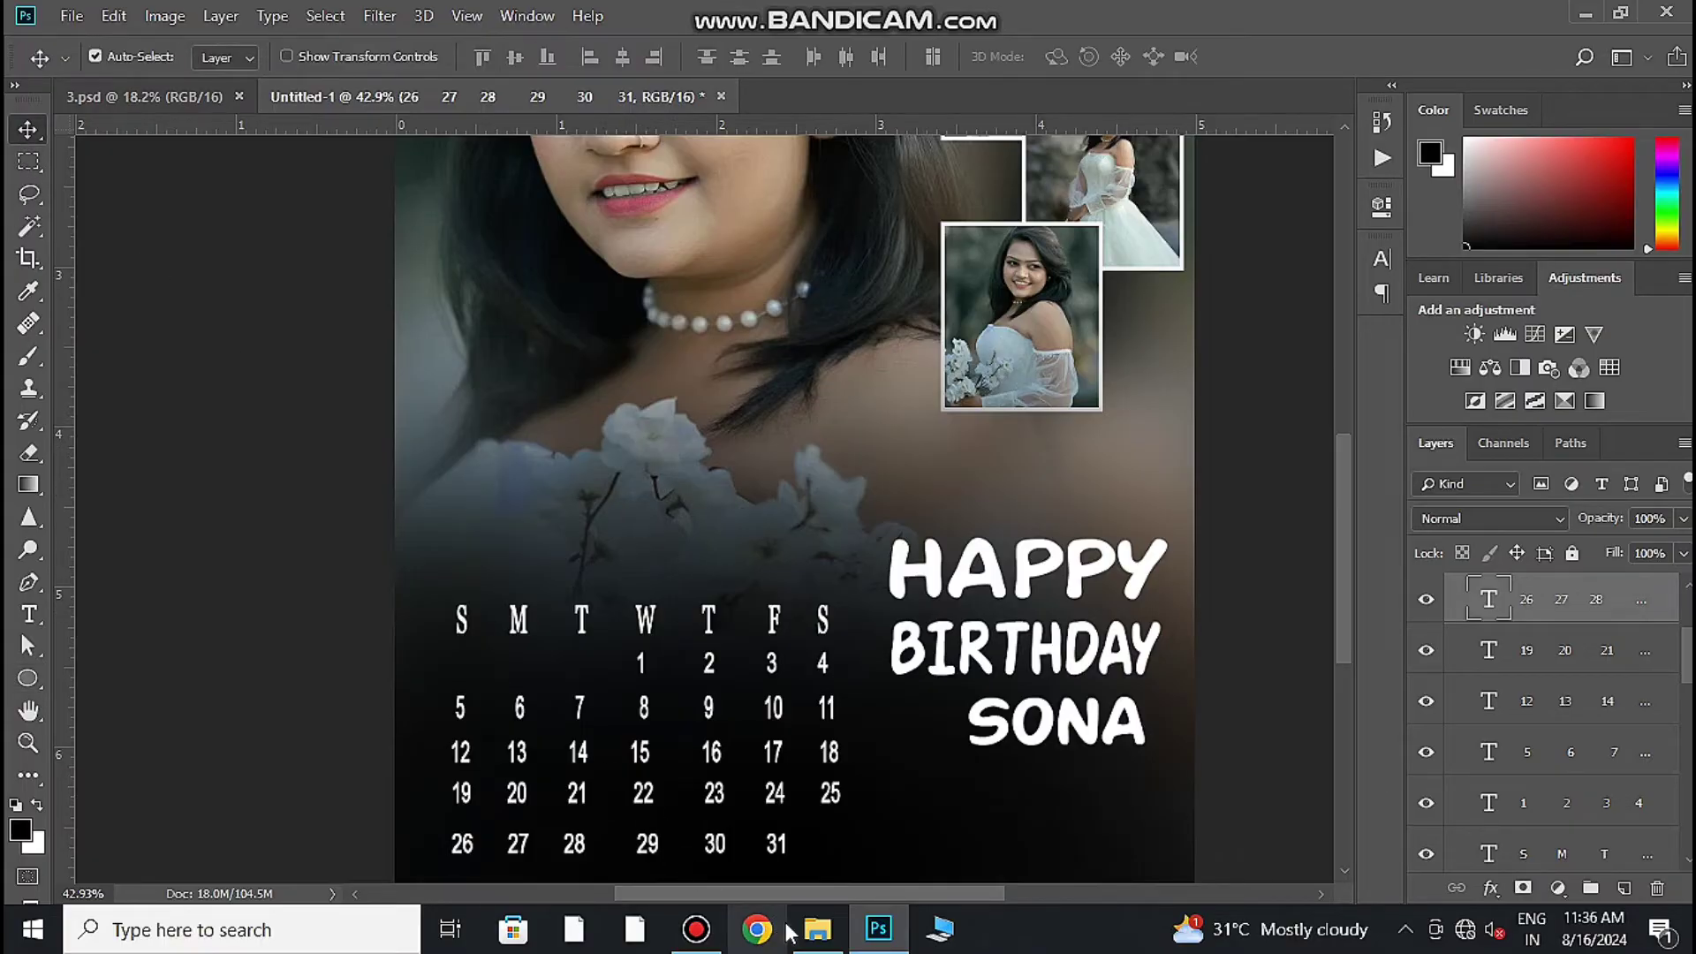
left_click(817, 929)
Step: Browse Local Disk (F:) > brush png > flower png and drag the red gerbera onto the poster
scroll(136, 724, "down", 3)
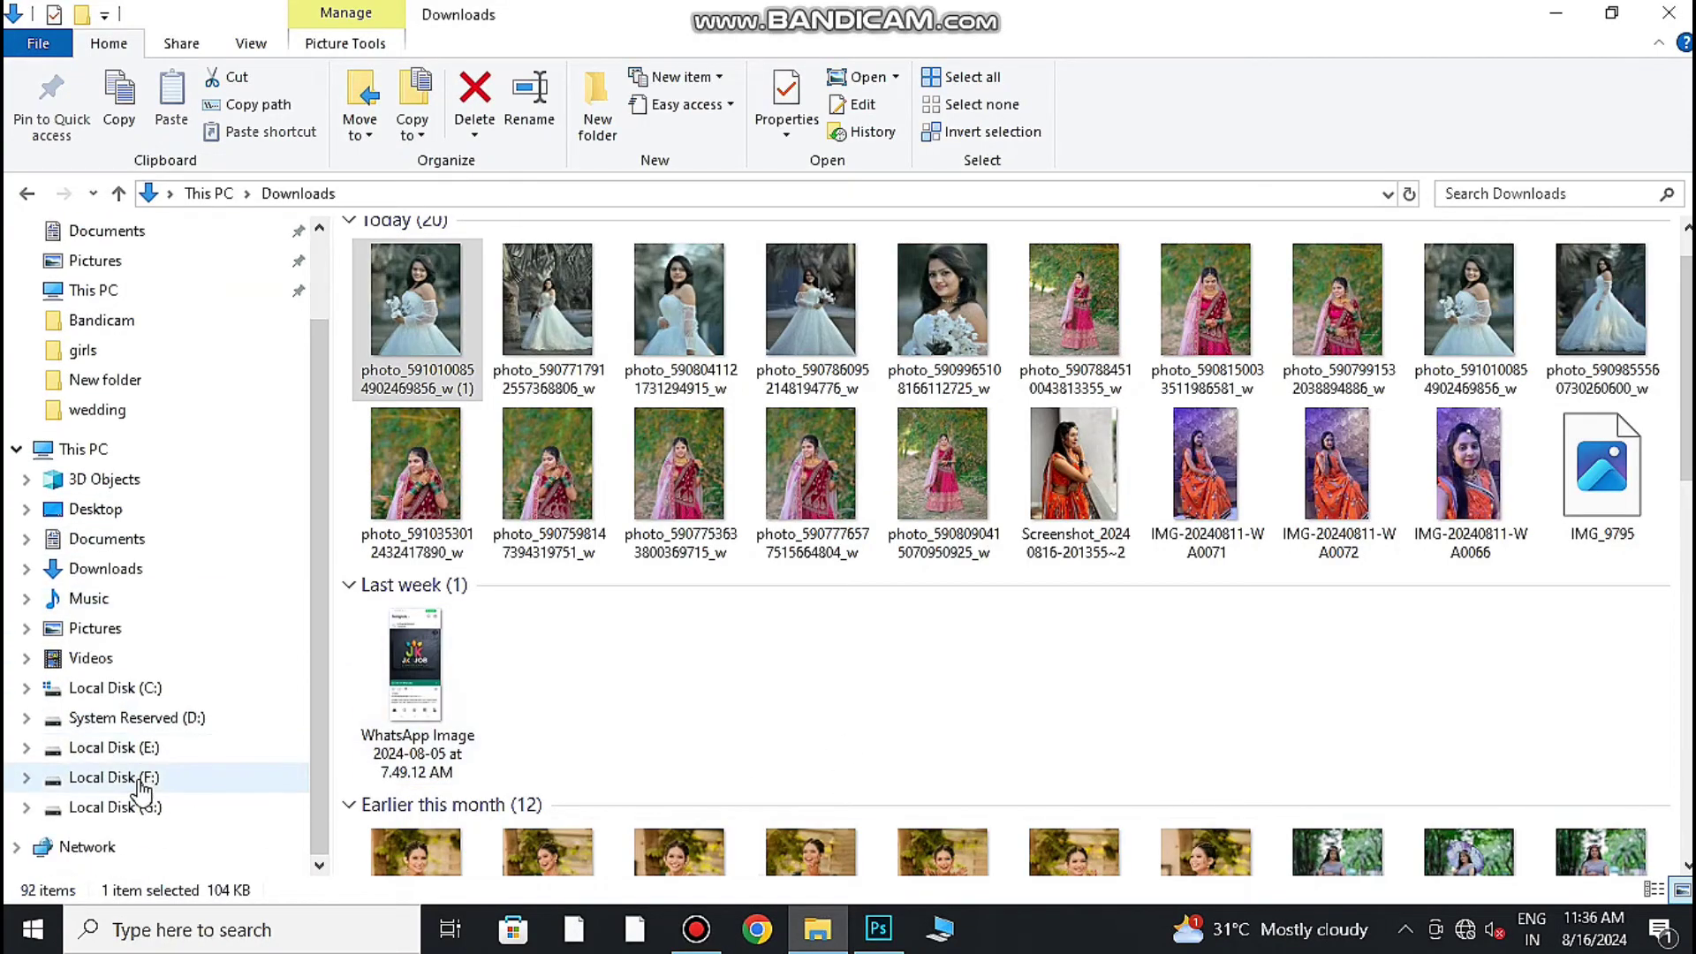
left_click(141, 785)
double_click(548, 292)
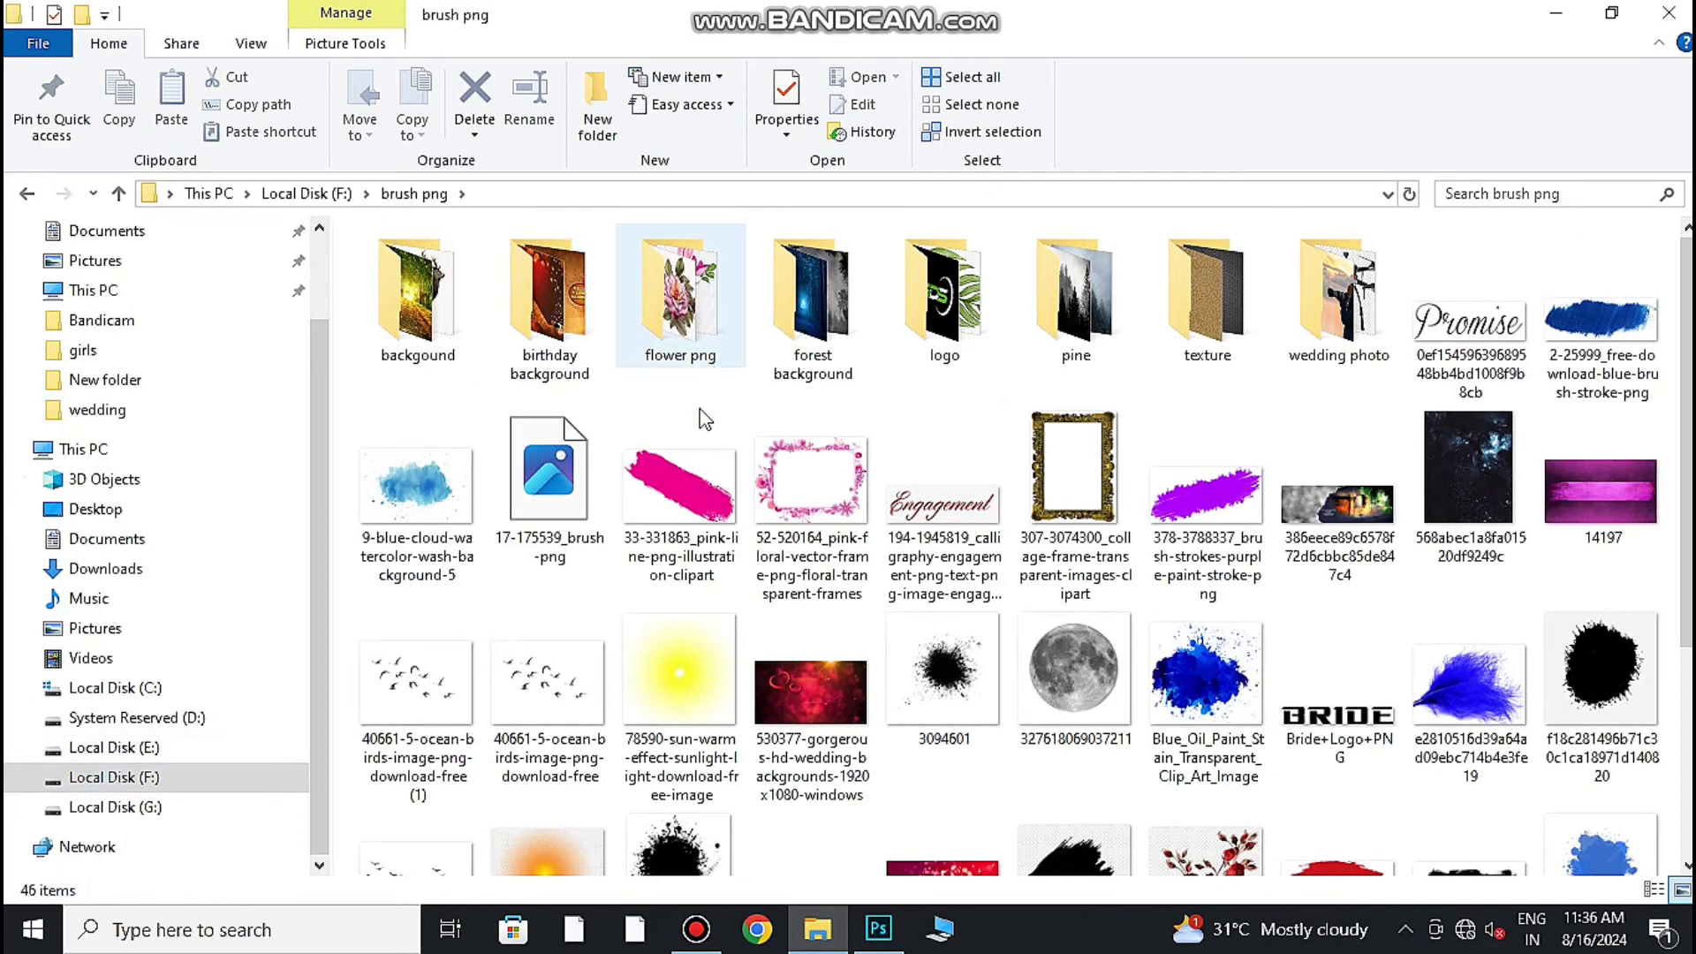
scroll(950, 609, "down", 3)
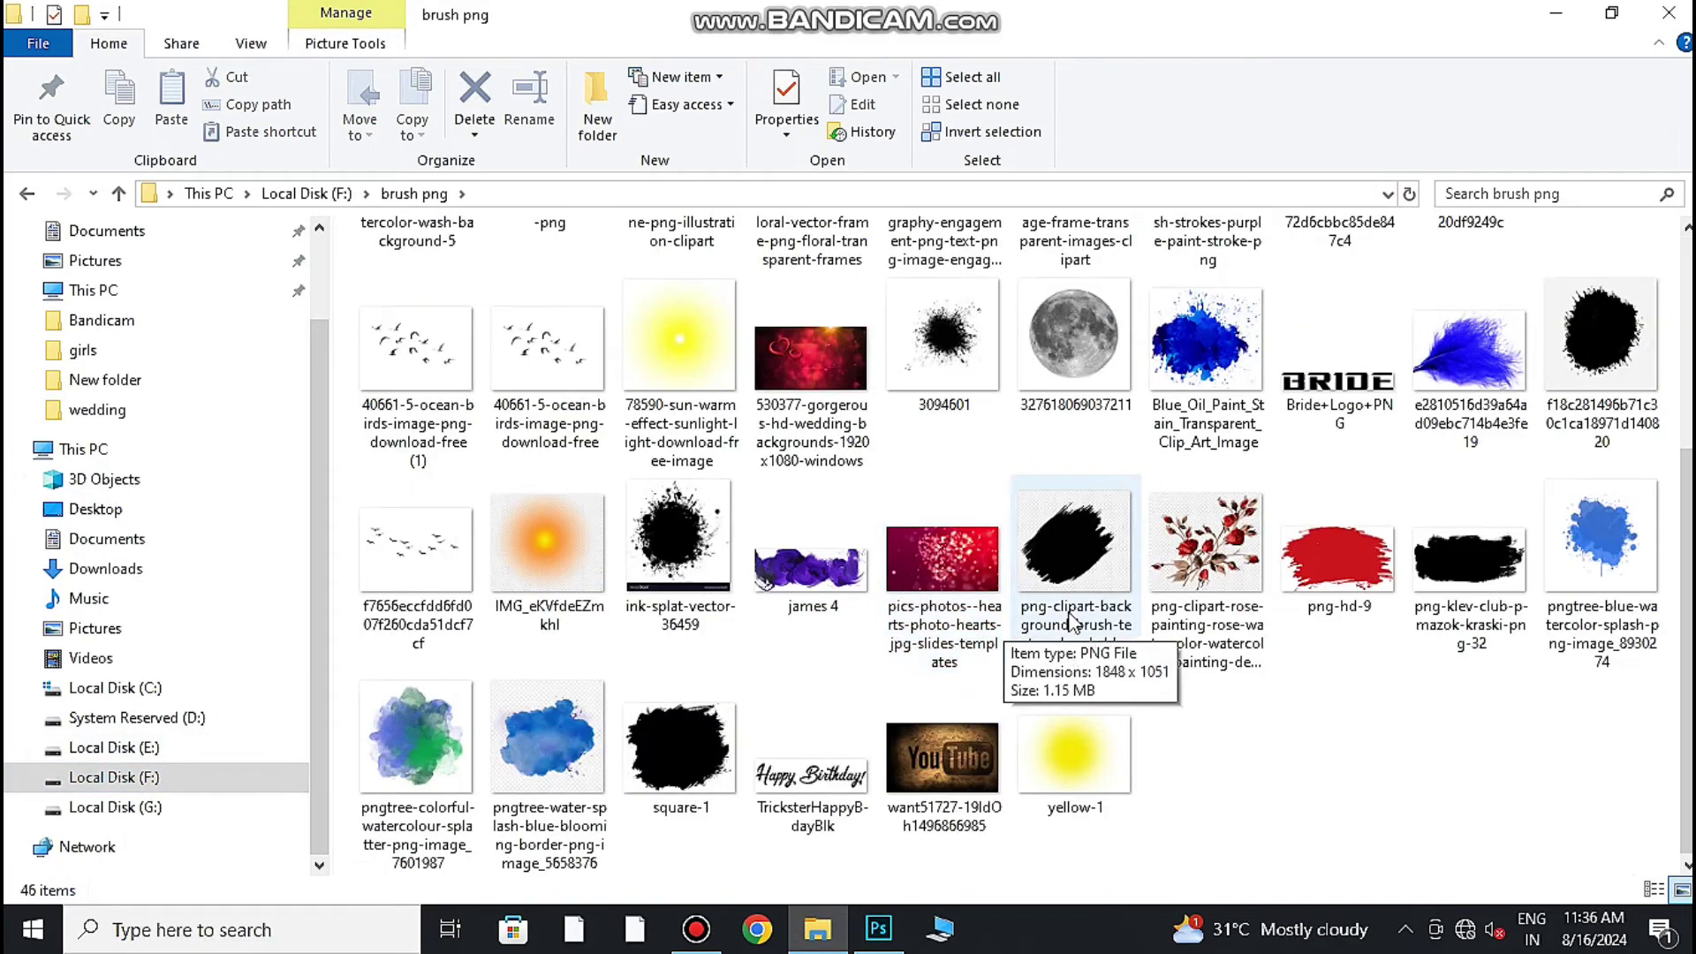
scroll(1437, 629, "up", 3)
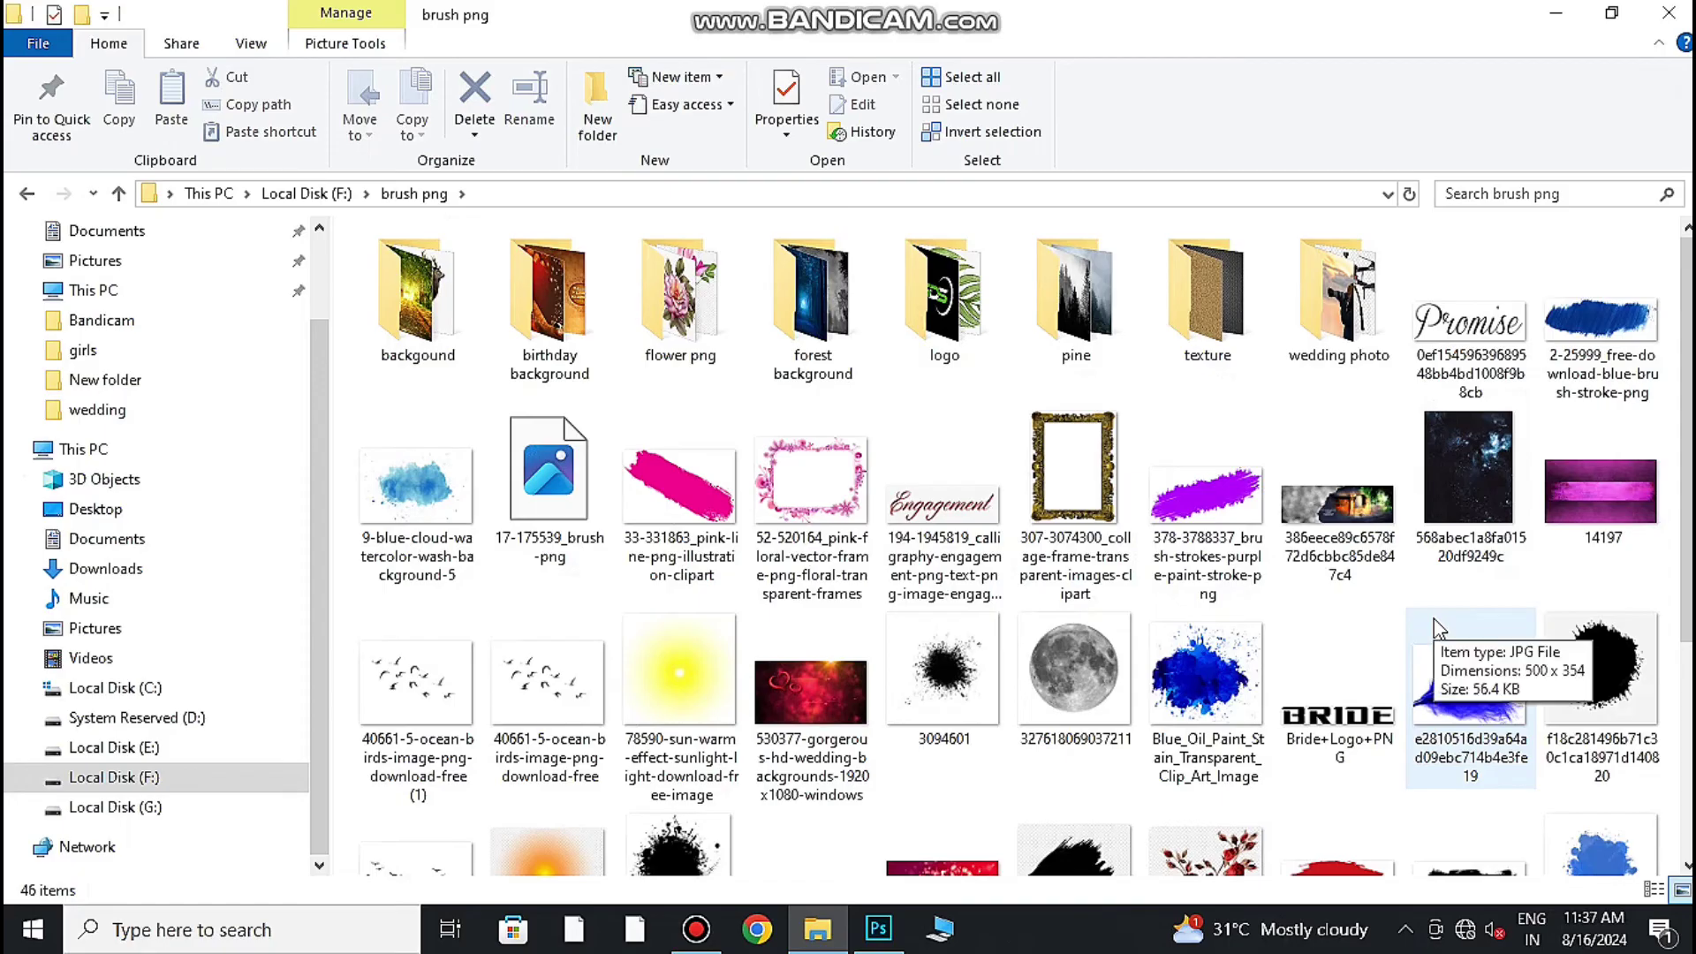
scroll(1201, 529, "down", 3)
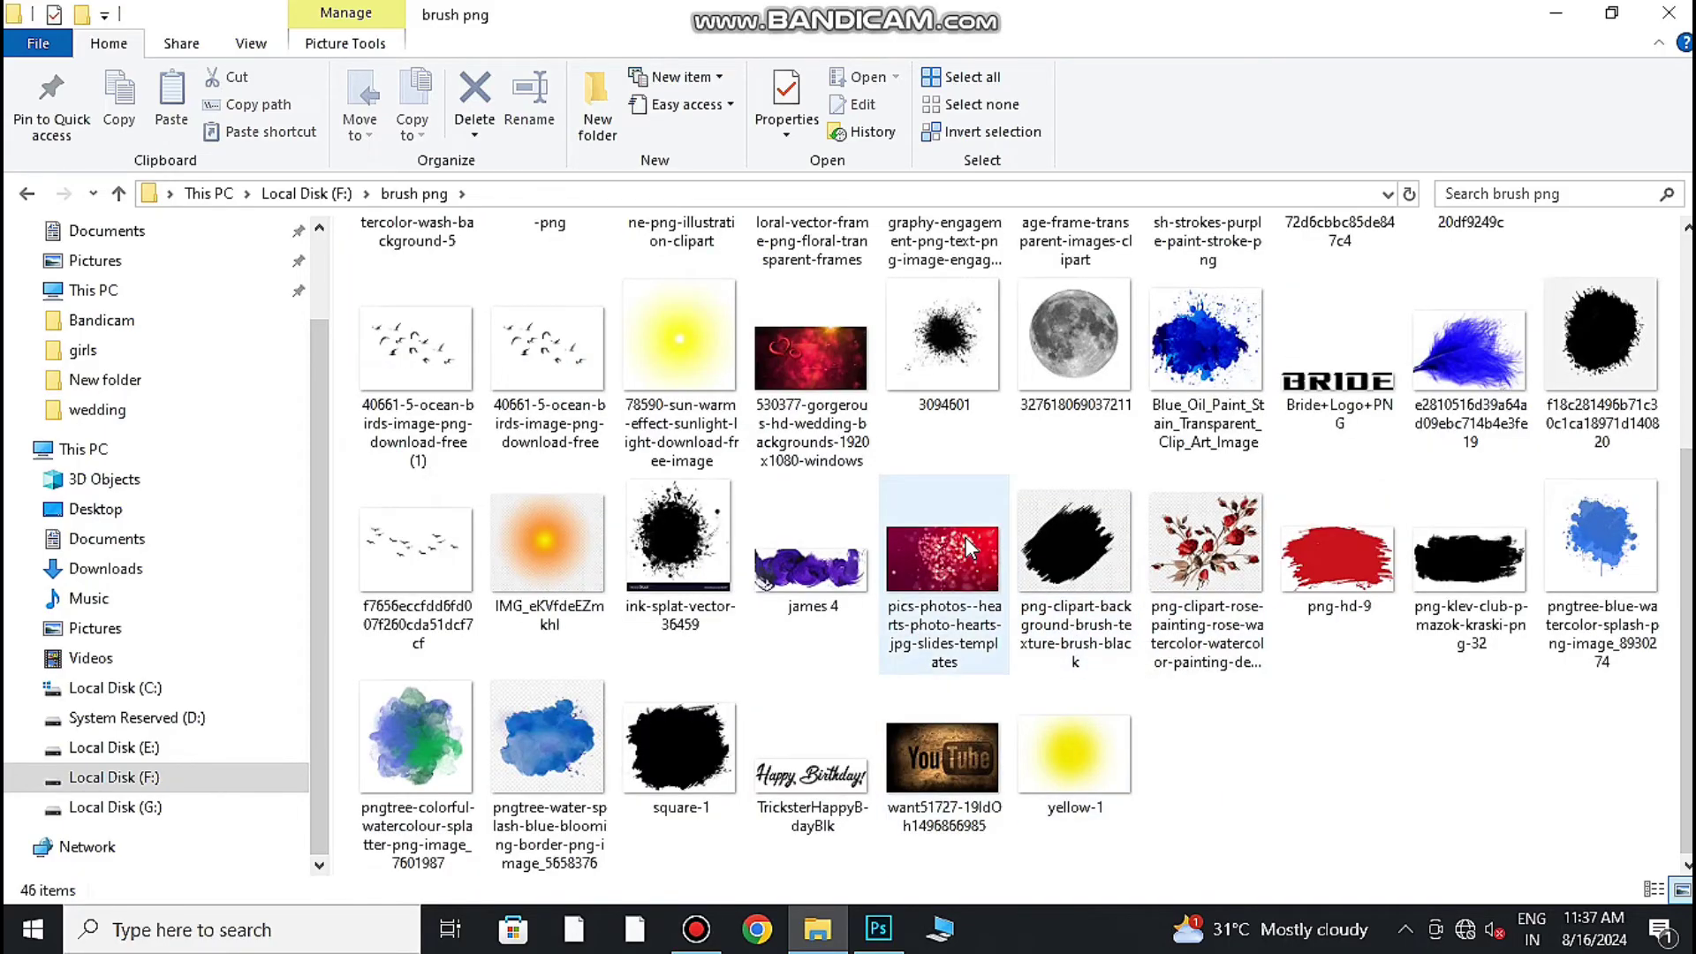
scroll(775, 393, "up", 3)
double_click(667, 287)
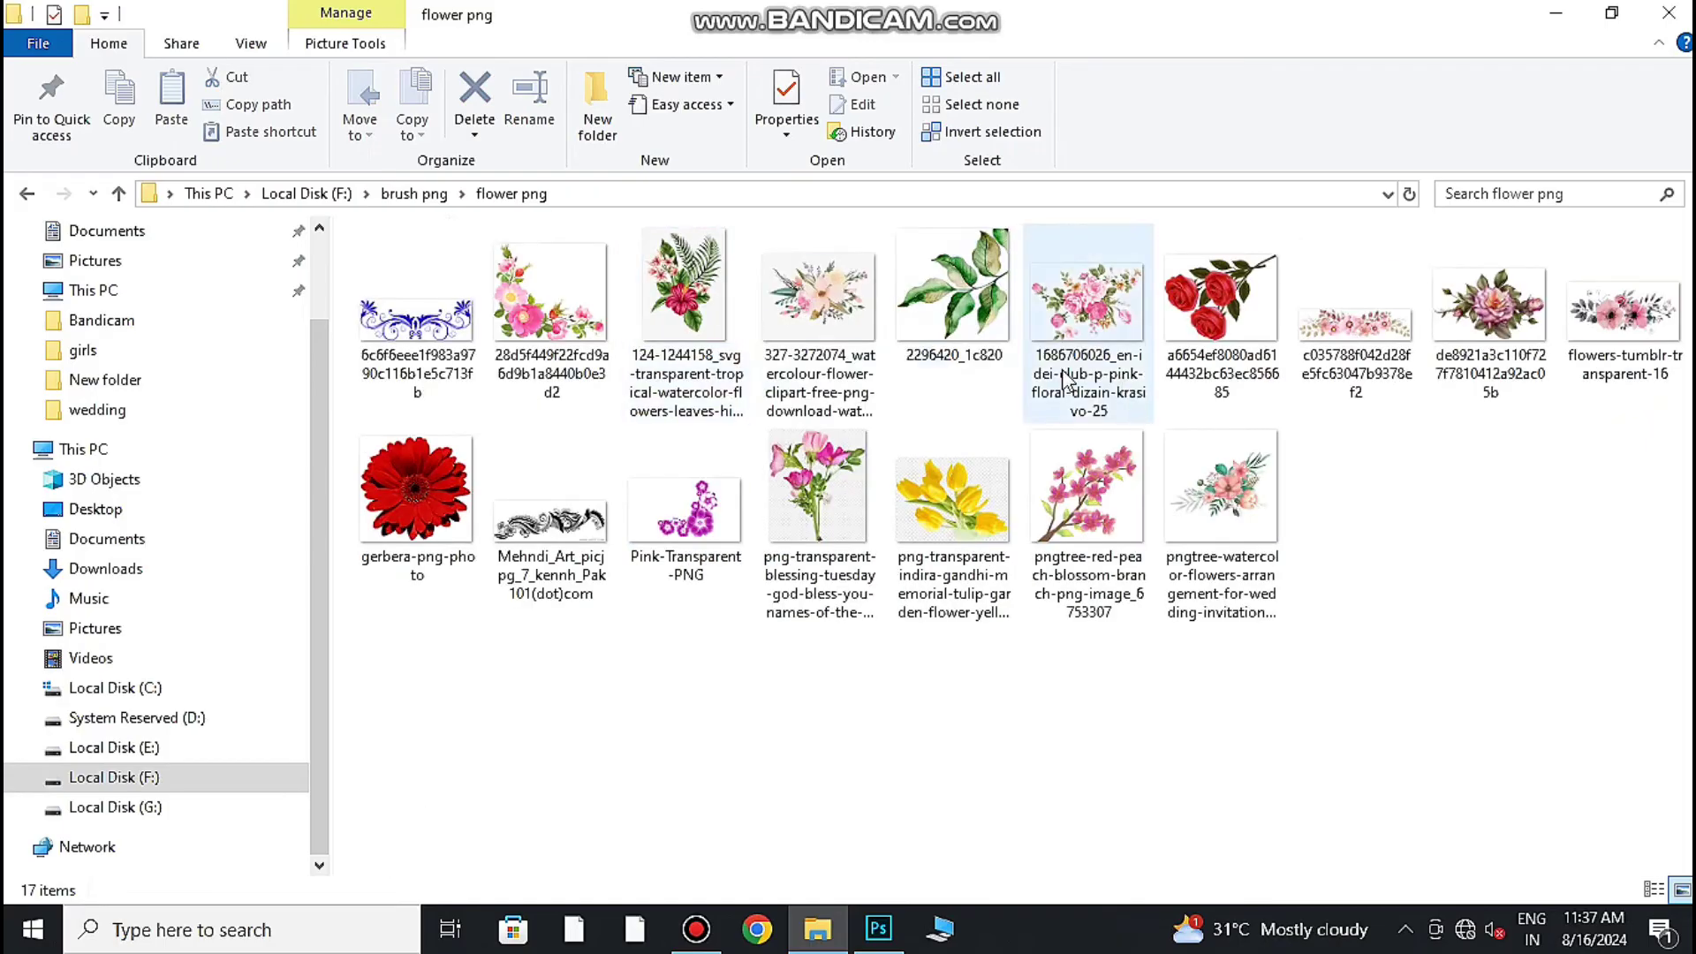
mouse_move(415, 486)
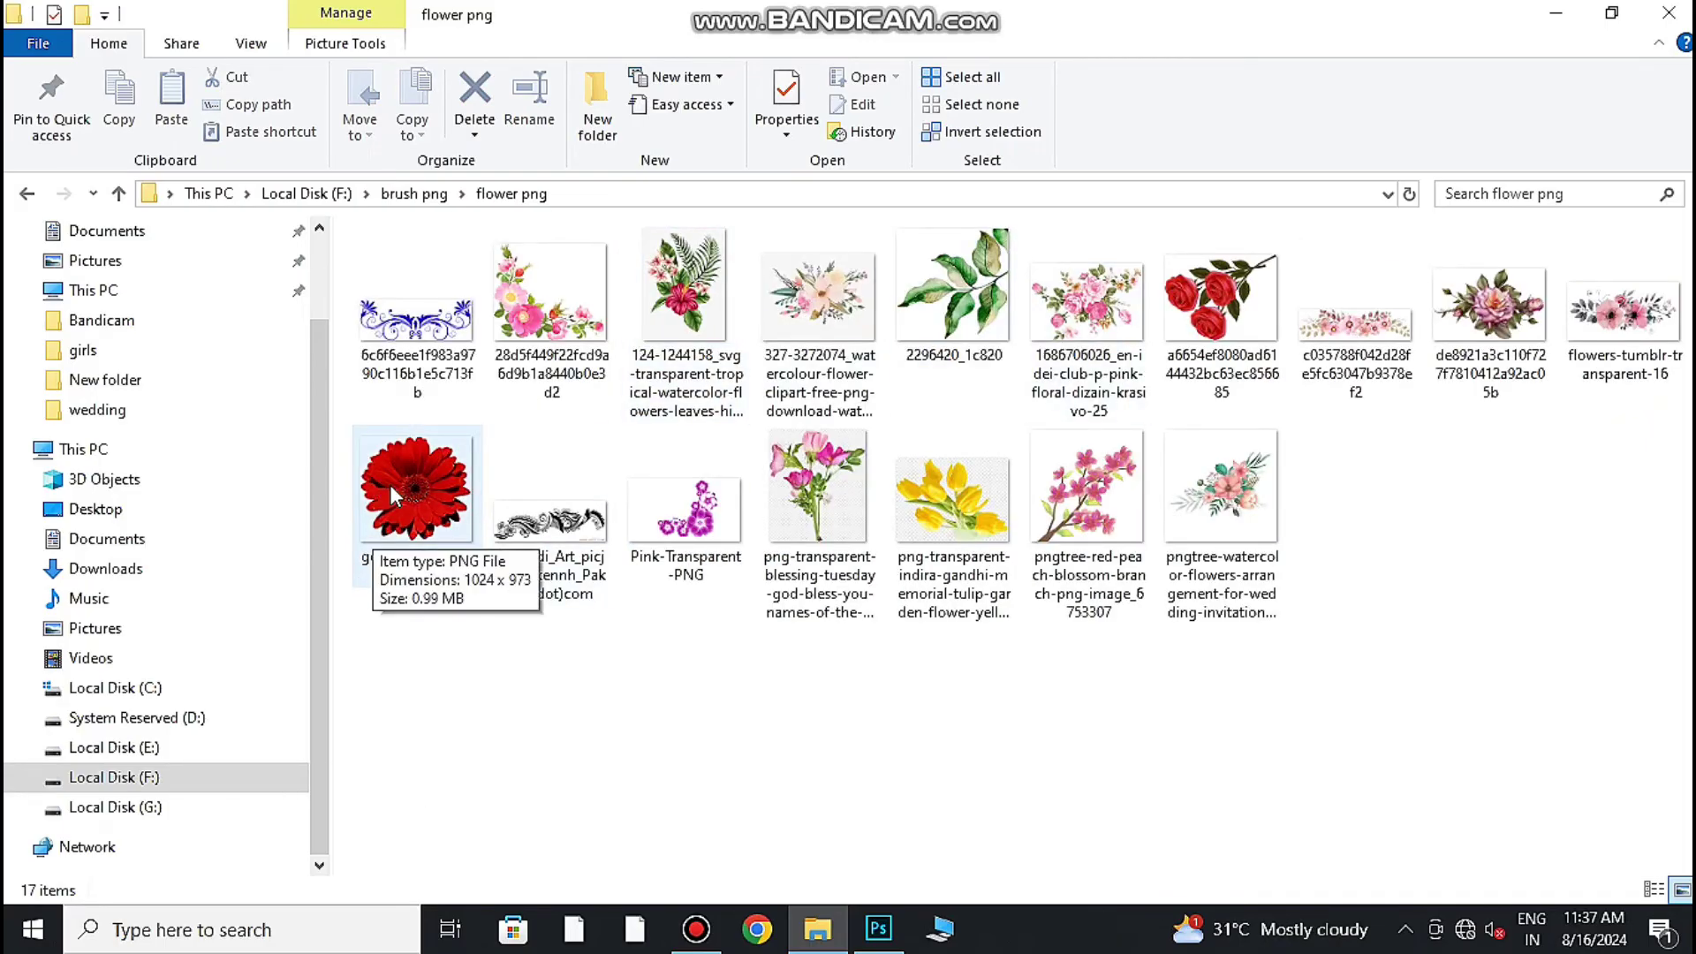
left_click_drag(389, 484, 821, 711)
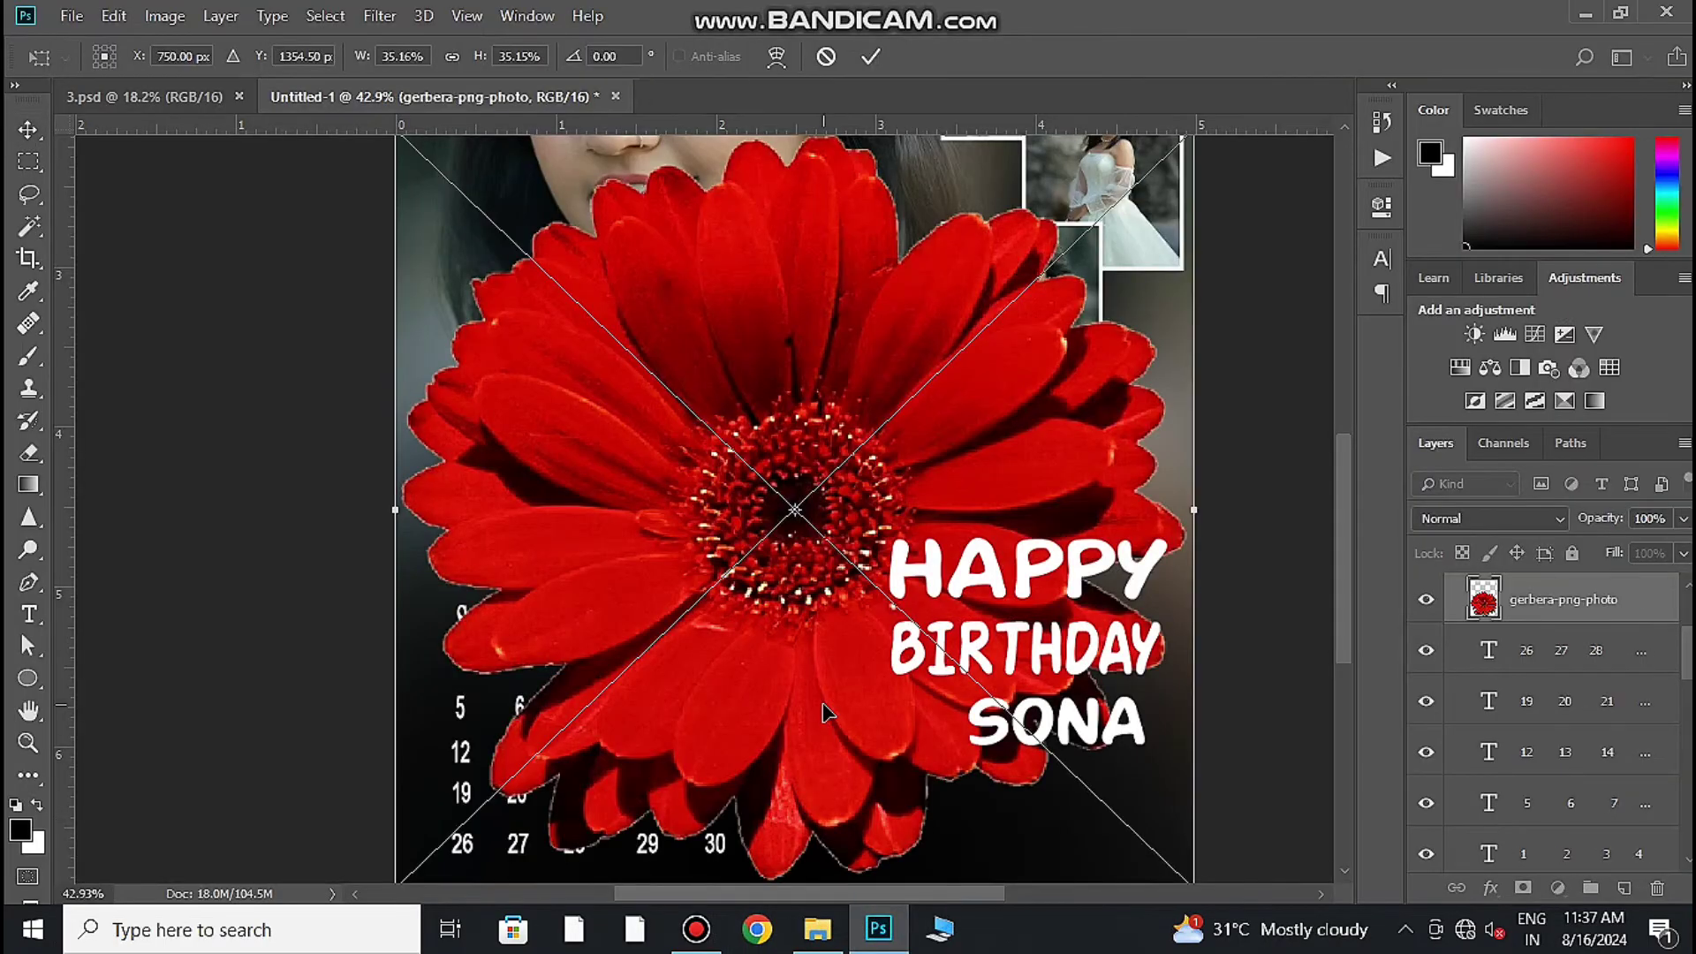
Step: Shrink the gerbera to about 4% and position it in her hair beside the ear
scroll(894, 608, "down", 3)
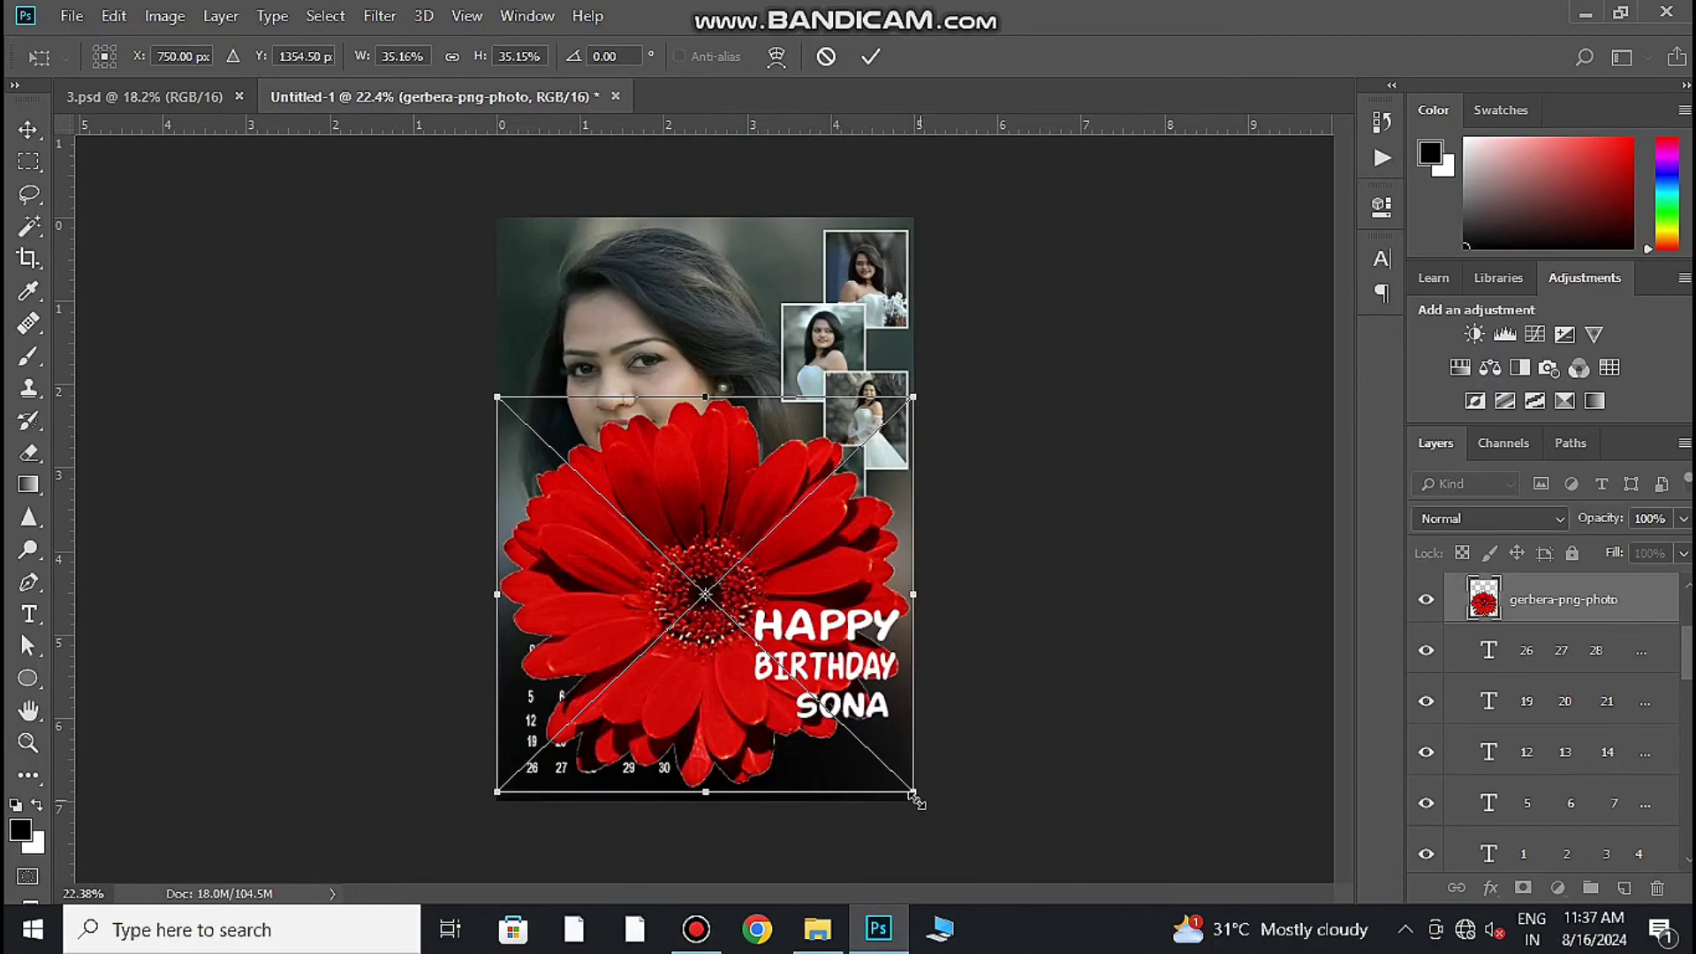
mouse_move(910, 795)
left_mouse_down()
mouse_move(737, 647)
mouse_move(746, 257)
left_mouse_up()
left_click(870, 56)
scroll(703, 594, "up", 2)
left_click_drag(754, 385, 754, 601)
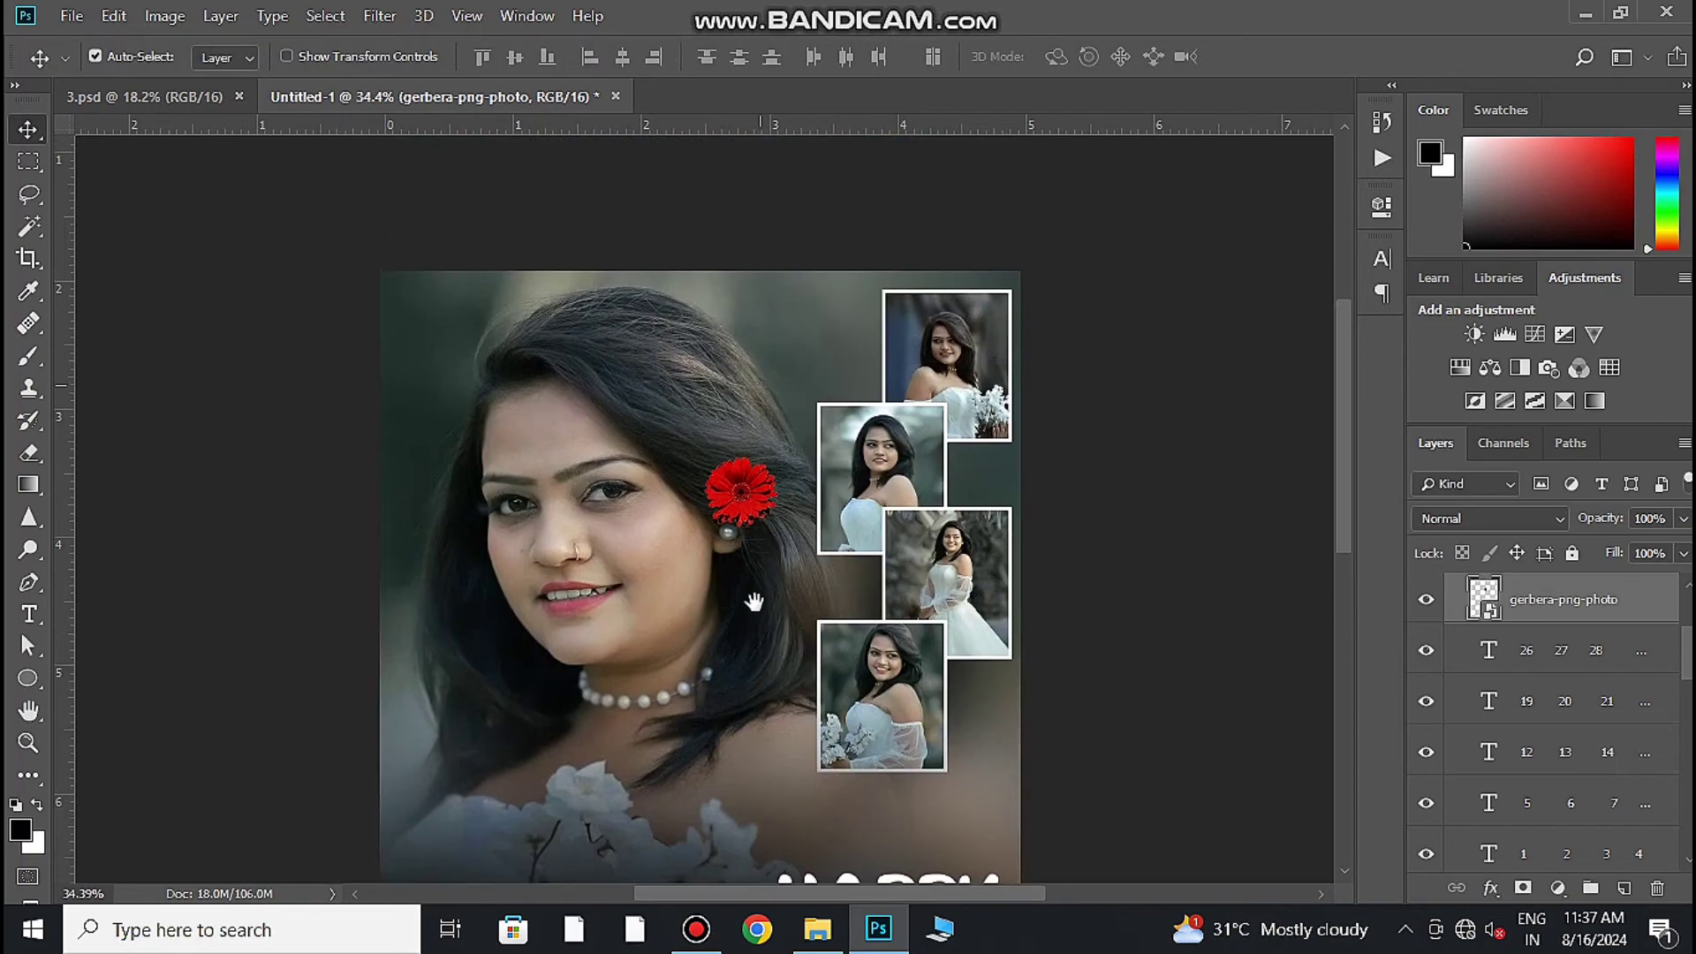
left_click_drag(740, 491, 736, 463)
scroll(813, 713, "down", 3)
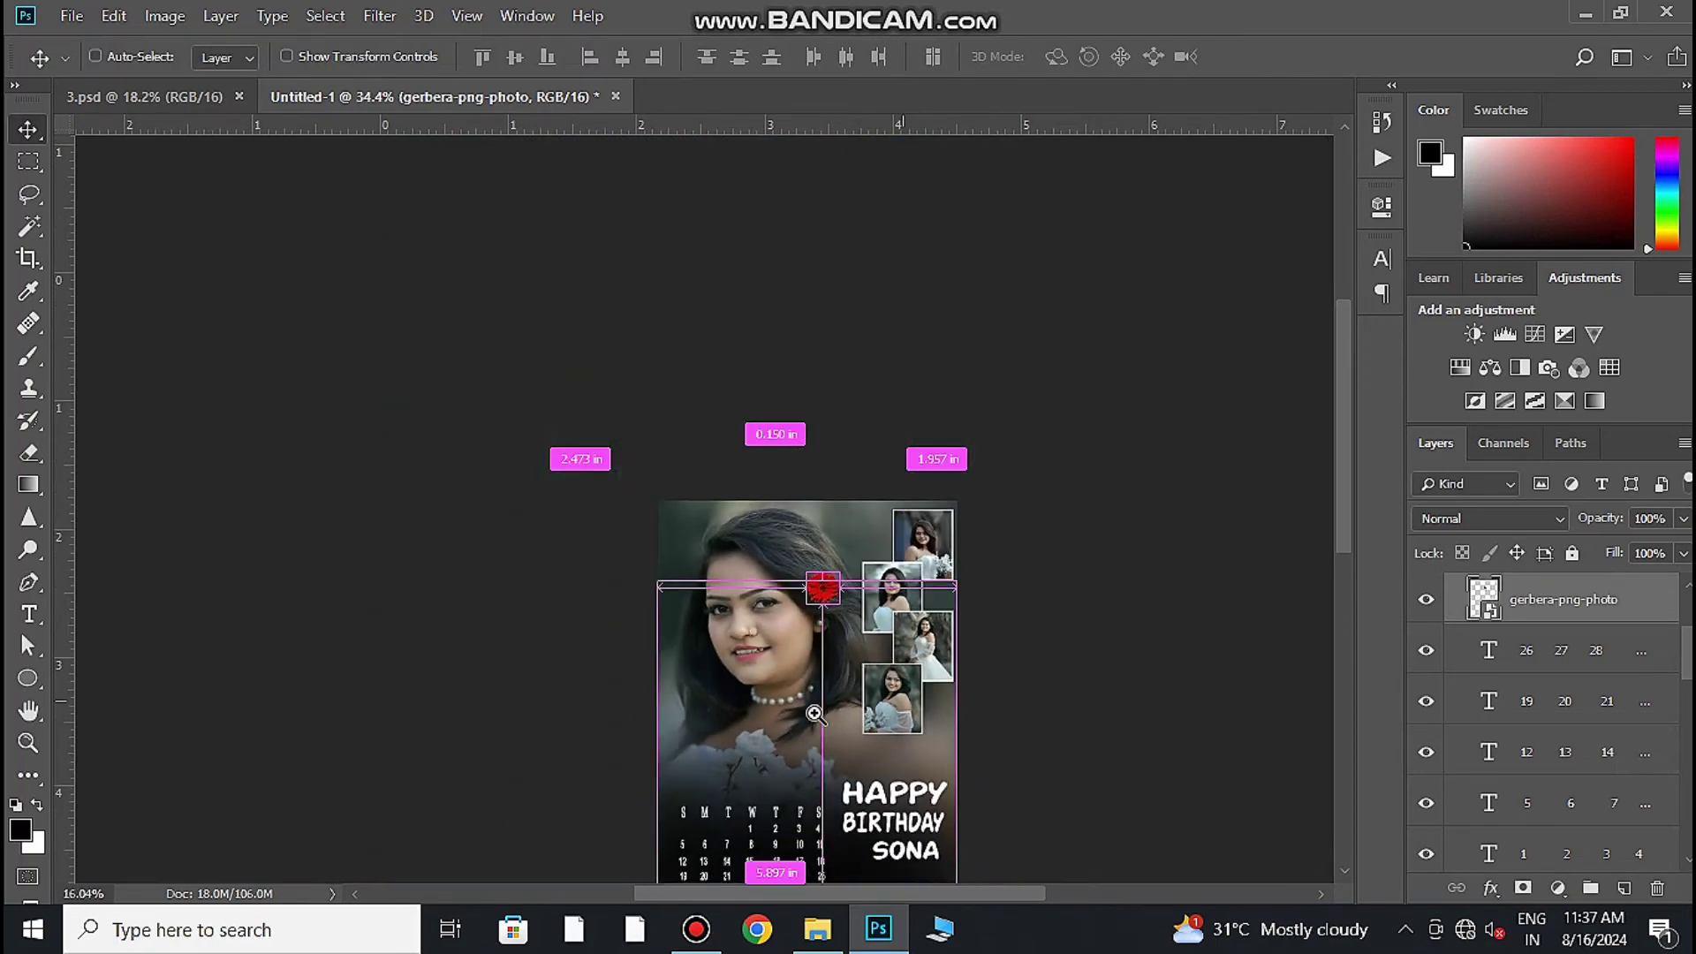
scroll(704, 512, "up", 2)
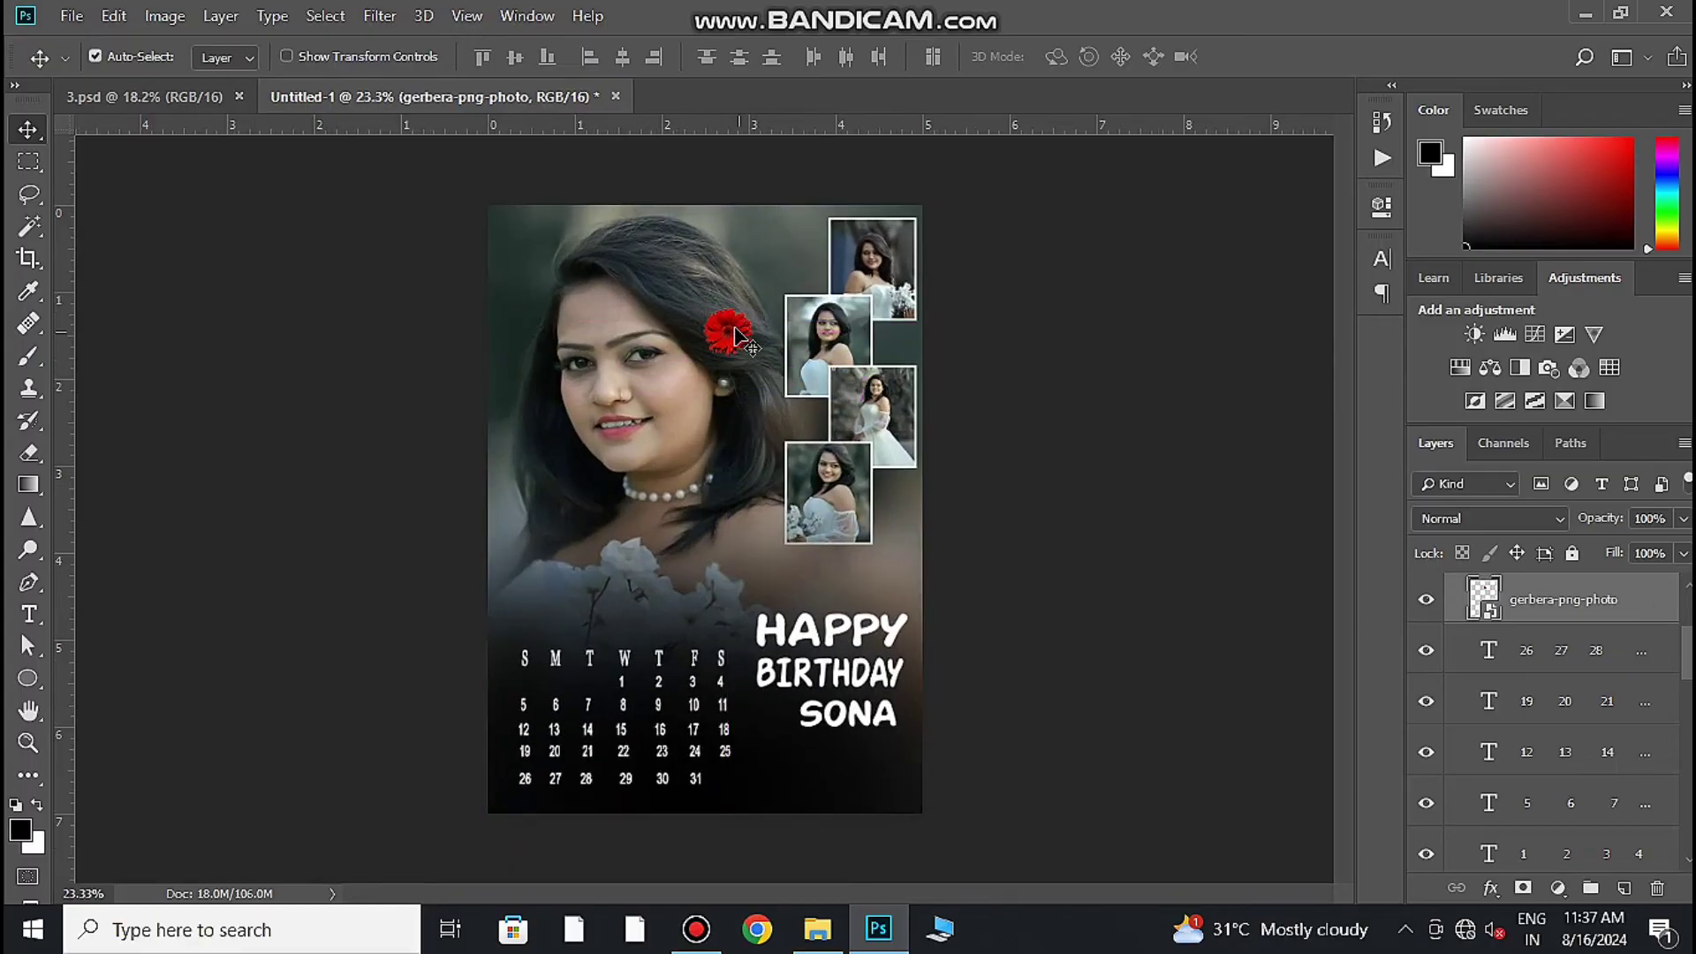
left_click_drag(732, 326, 623, 737)
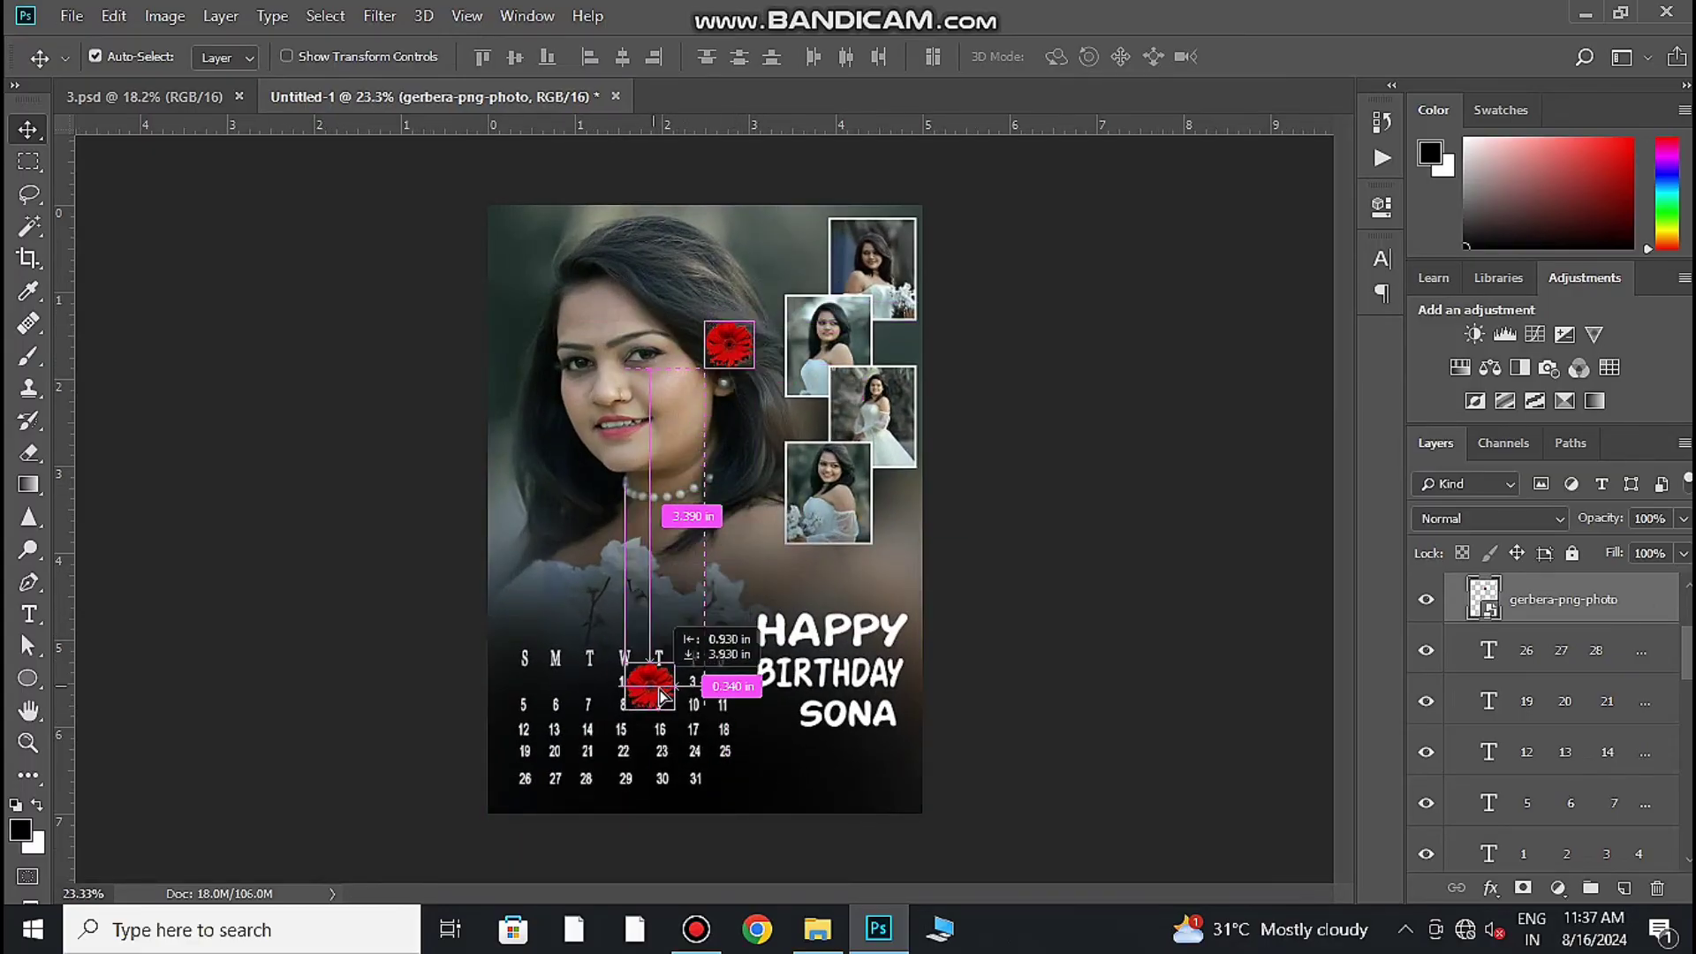
Step: Shrink the gerbera copy to date-cell size and place it over date 22
key("ctrl+t")
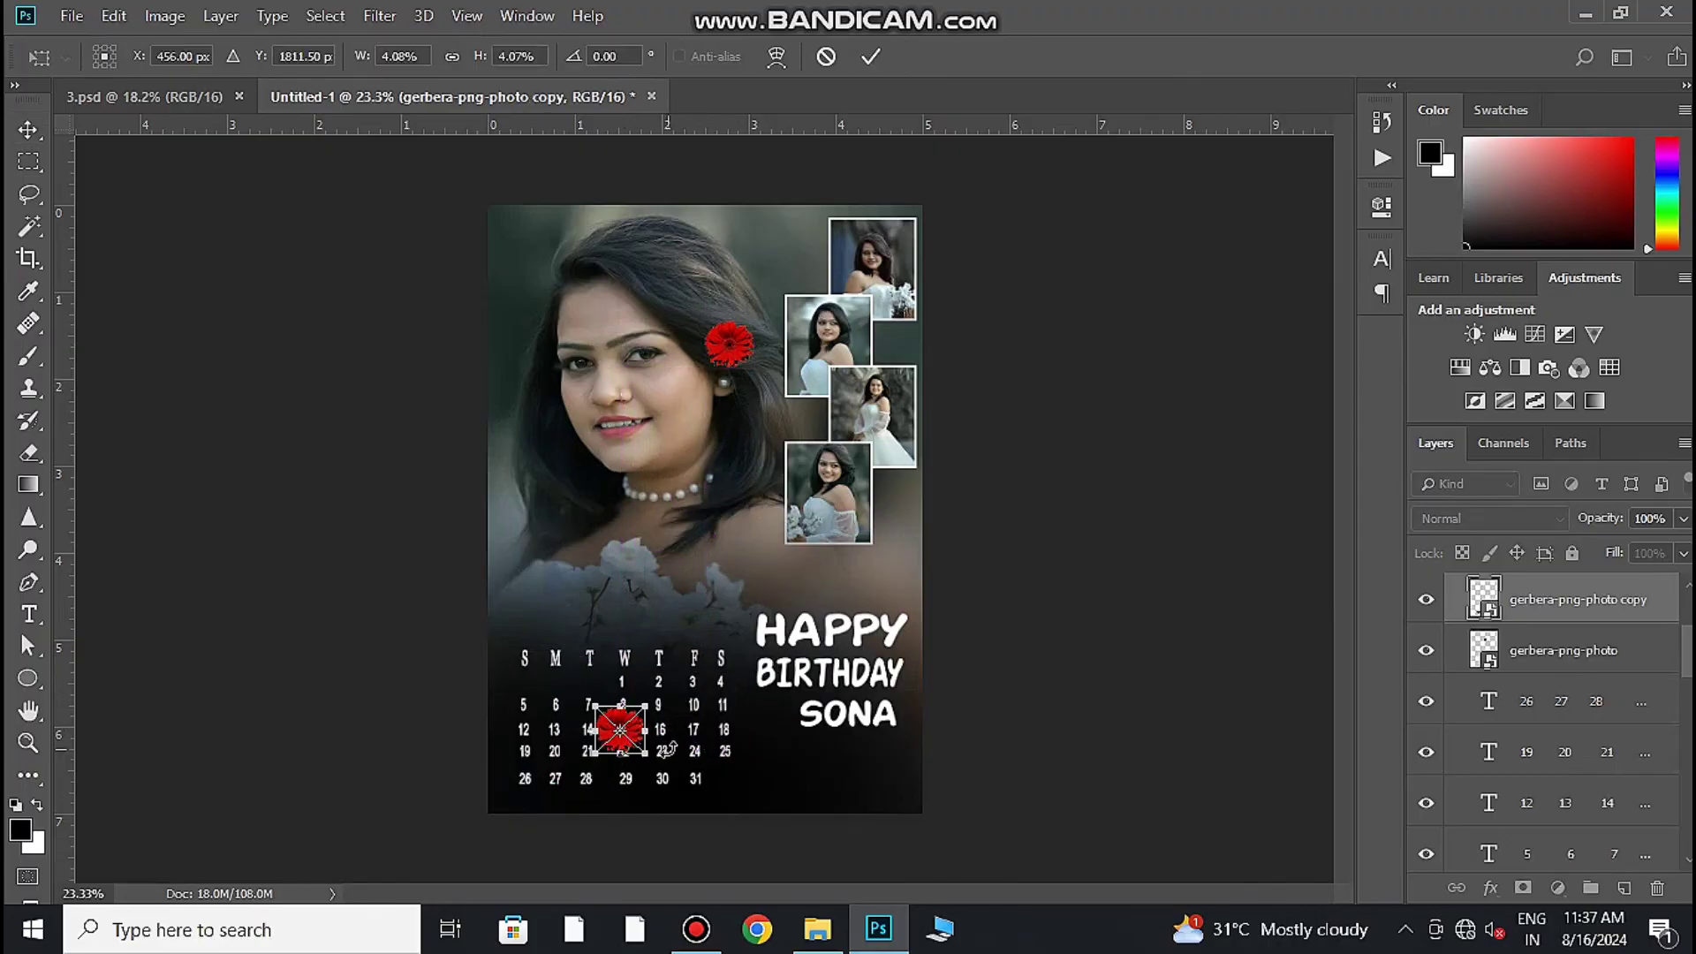
left_click_drag(650, 758, 638, 756)
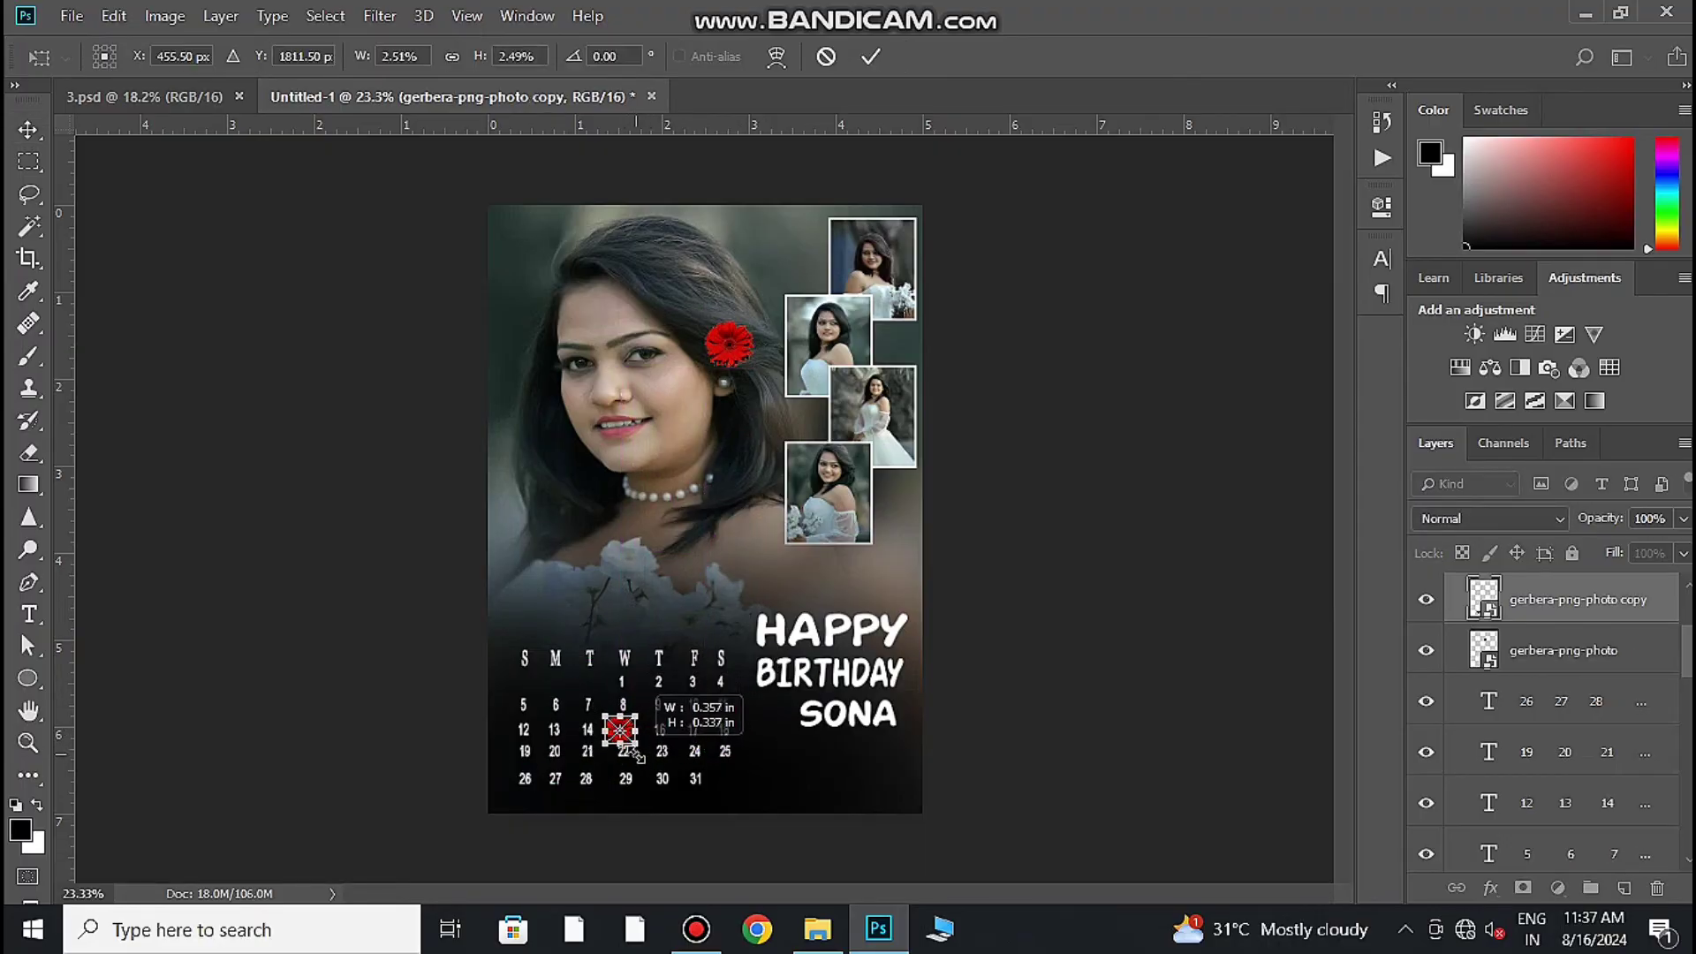
left_click(870, 57)
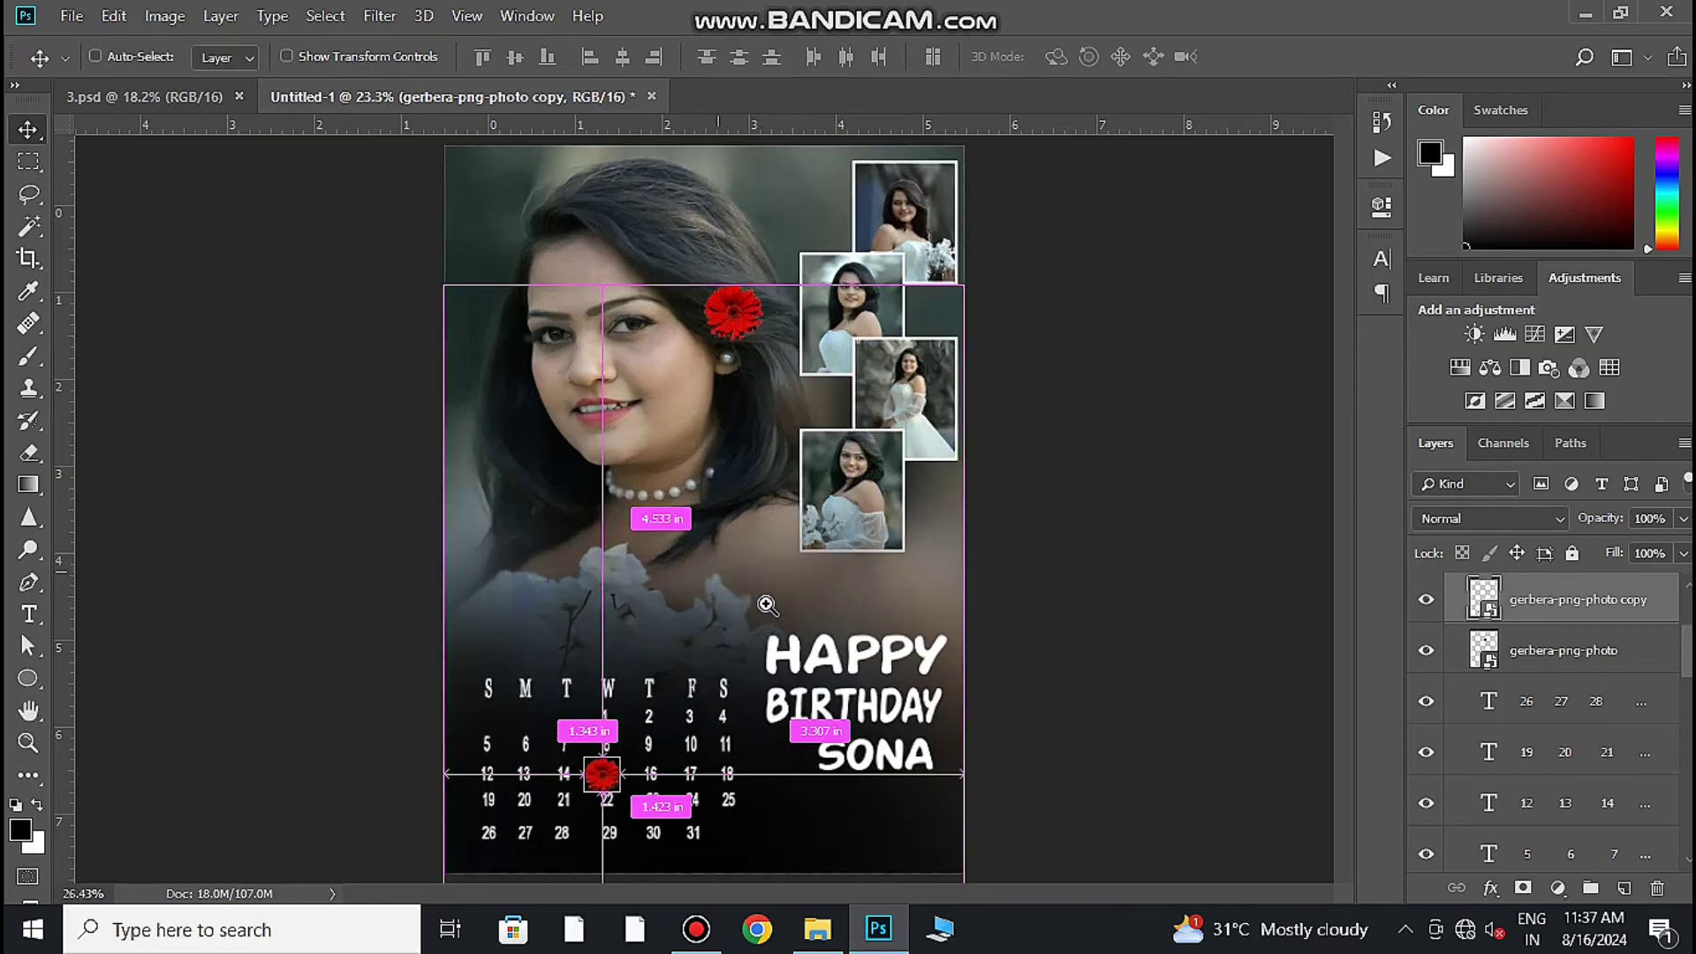
scroll(667, 702, "up", 4)
left_click_drag(664, 702, 668, 738)
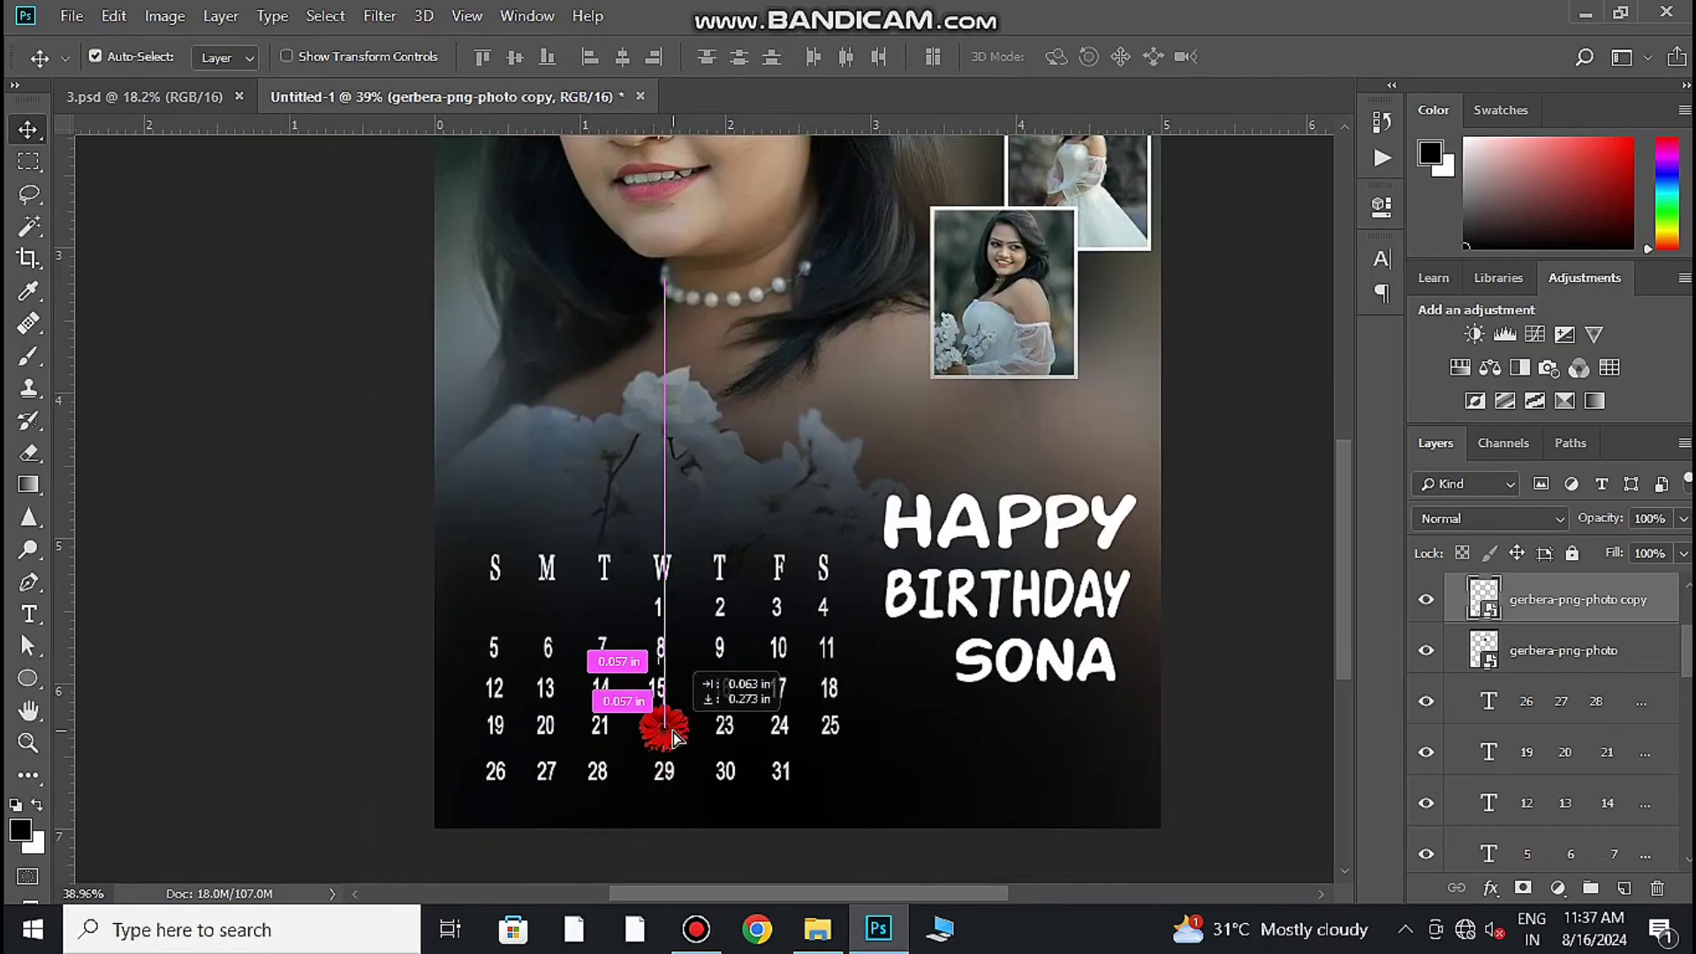
Step: Lower the gerbera copy's layer opacity to 47%
left_click(1680, 520)
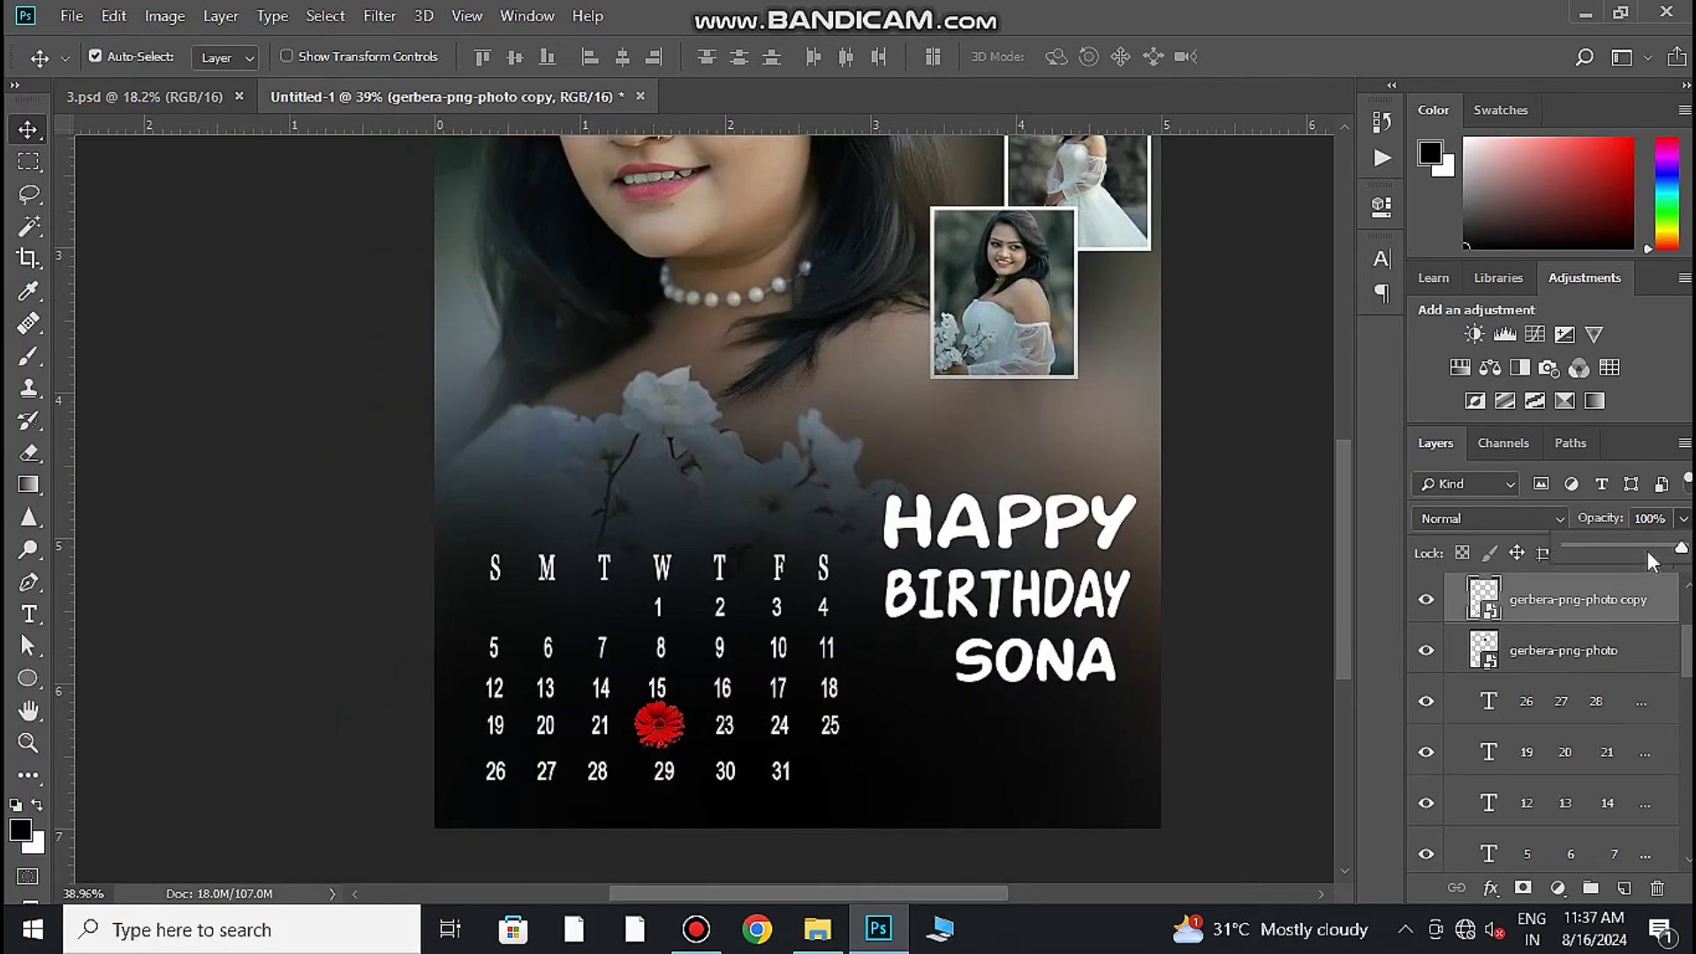
scroll(683, 541, "up", 1)
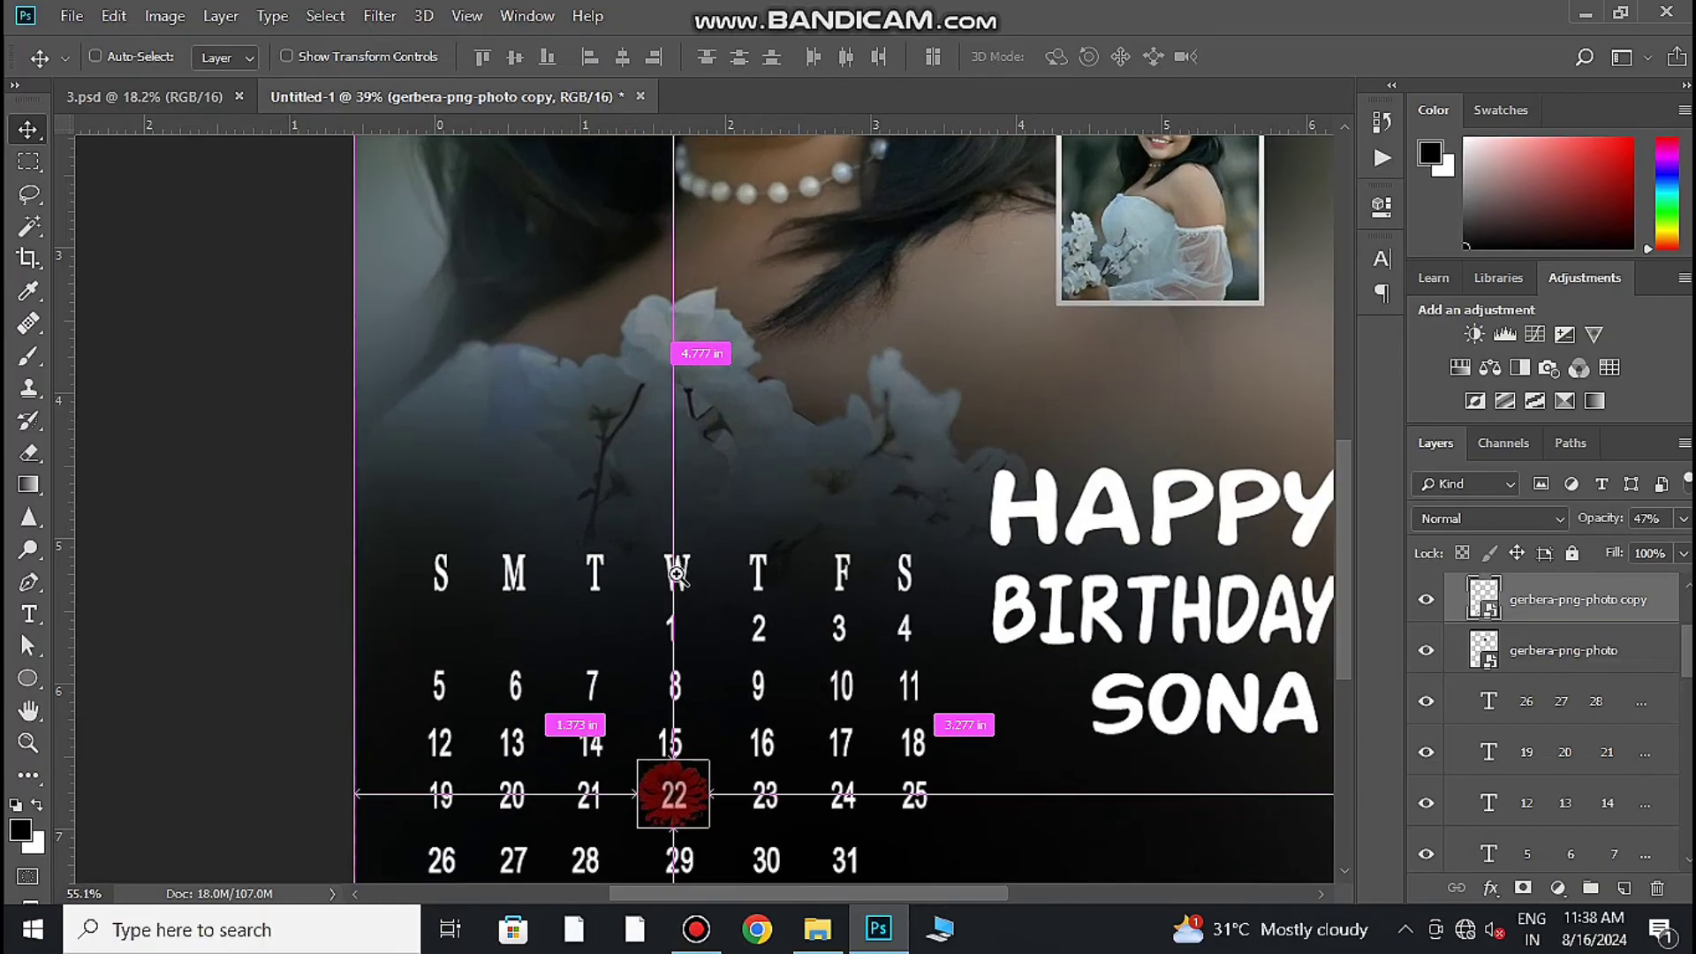
scroll(698, 601, "down", 3)
scroll(710, 657, "up", 2)
scroll(709, 657, "down", 2)
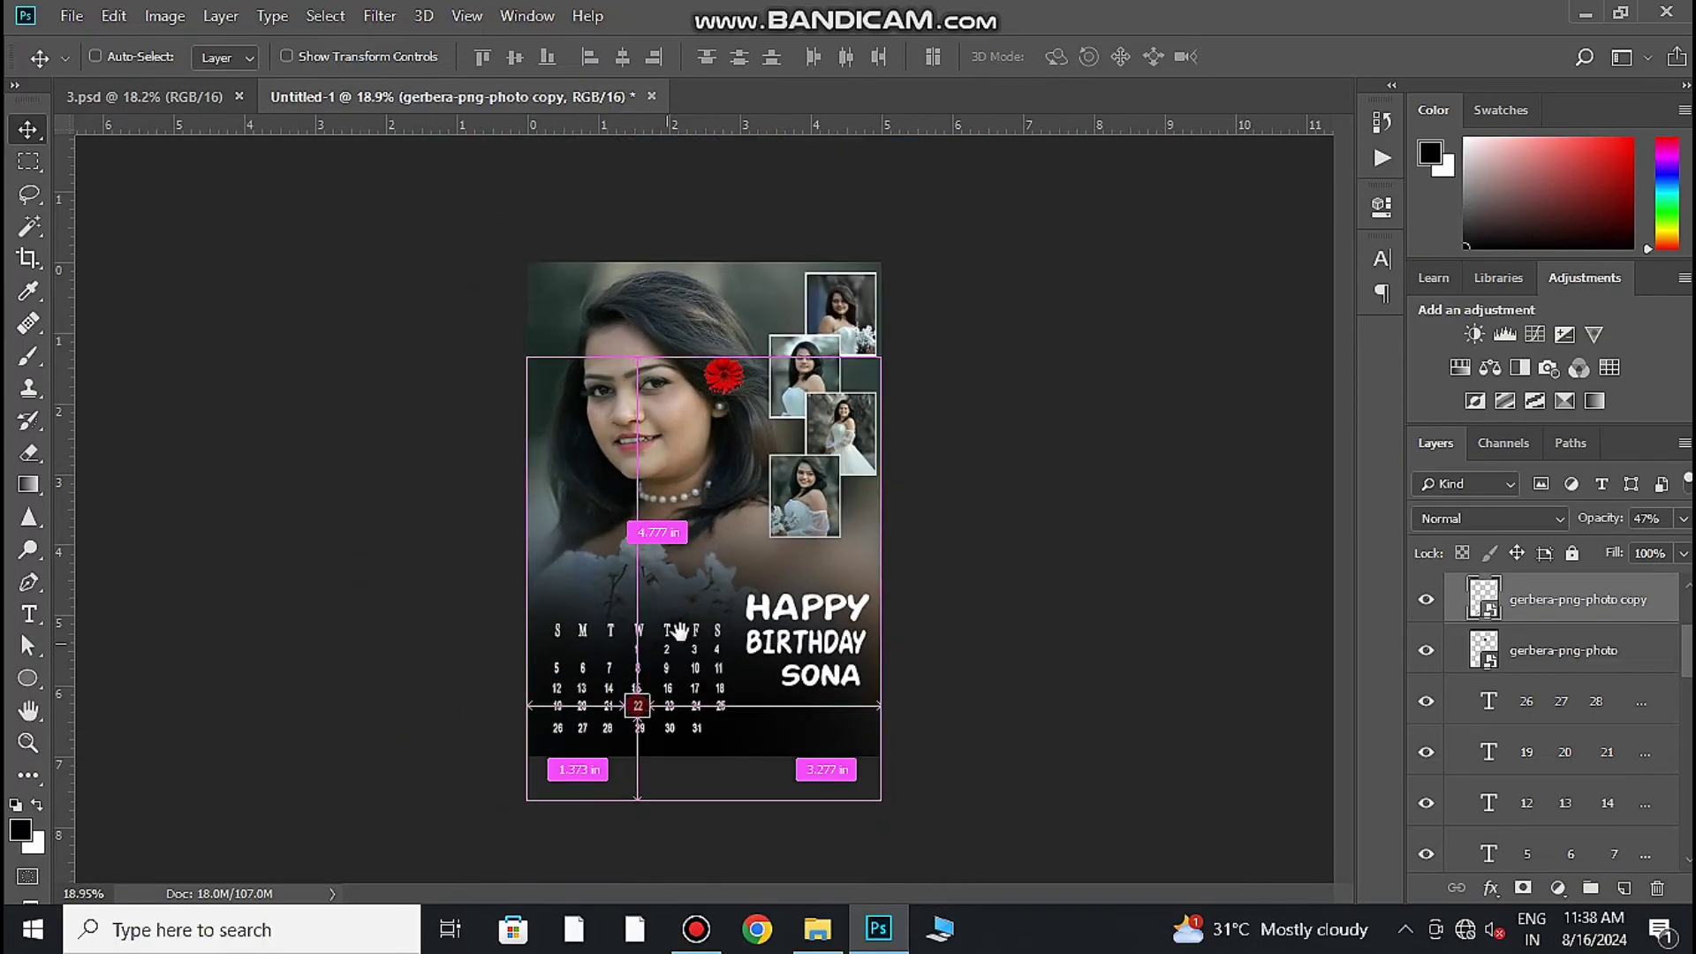
scroll(781, 634, "up", 1)
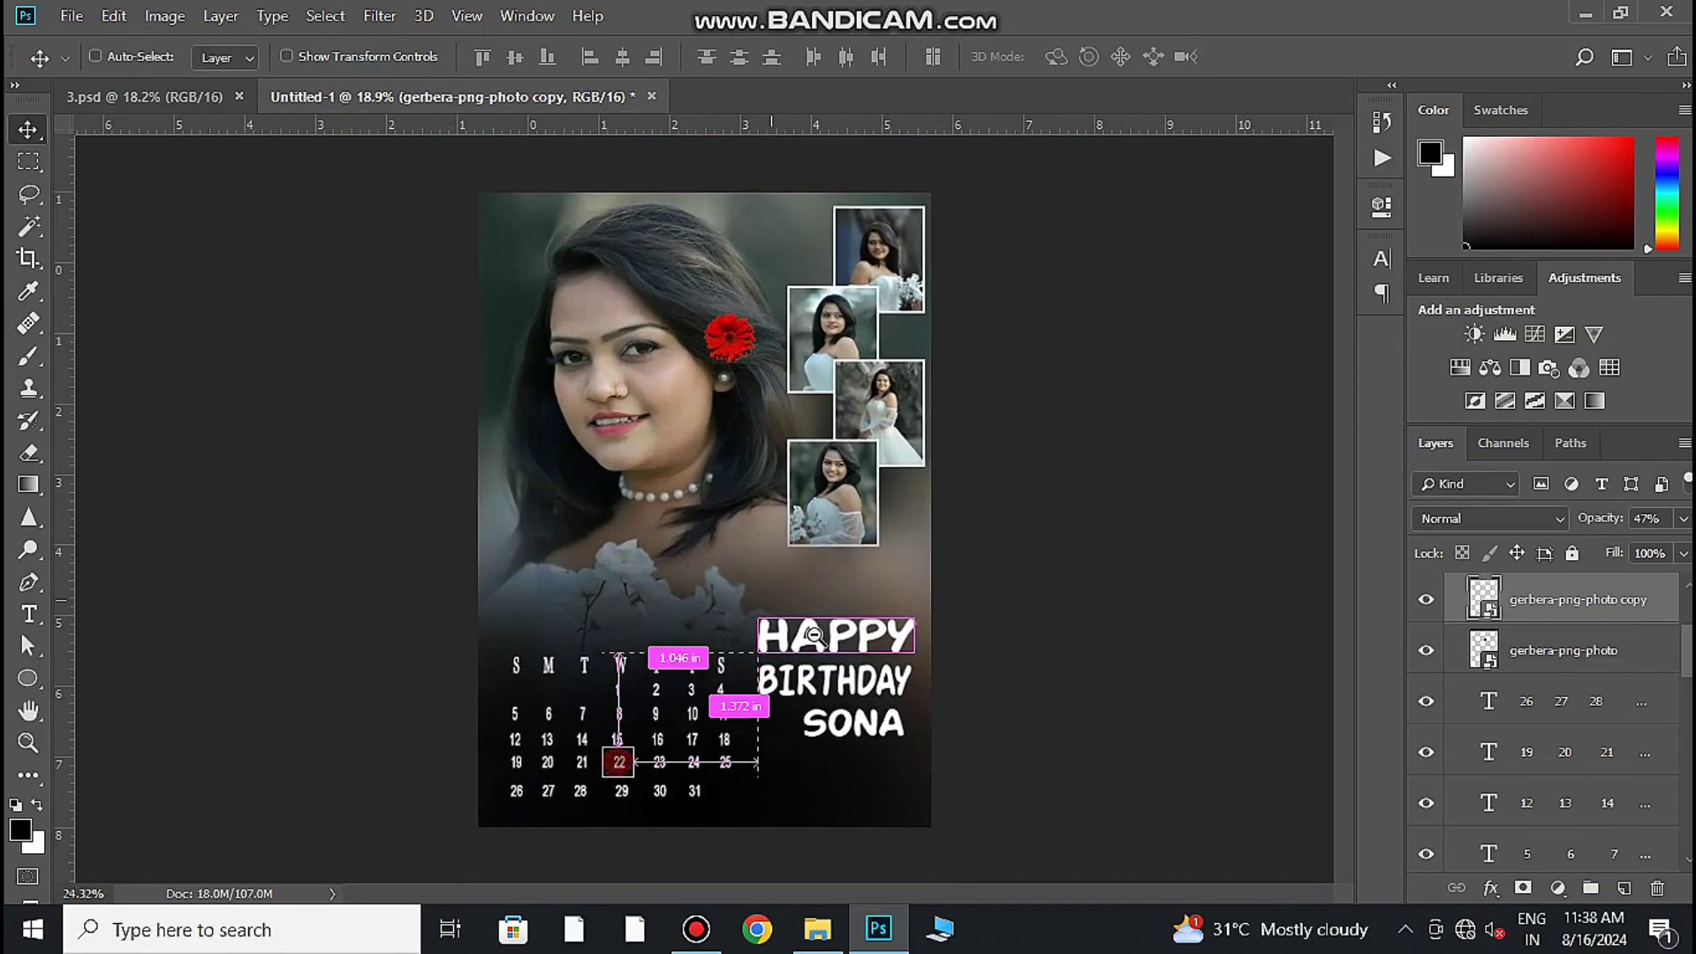
scroll(770, 660, "down", 1)
scroll(770, 661, "up", 1)
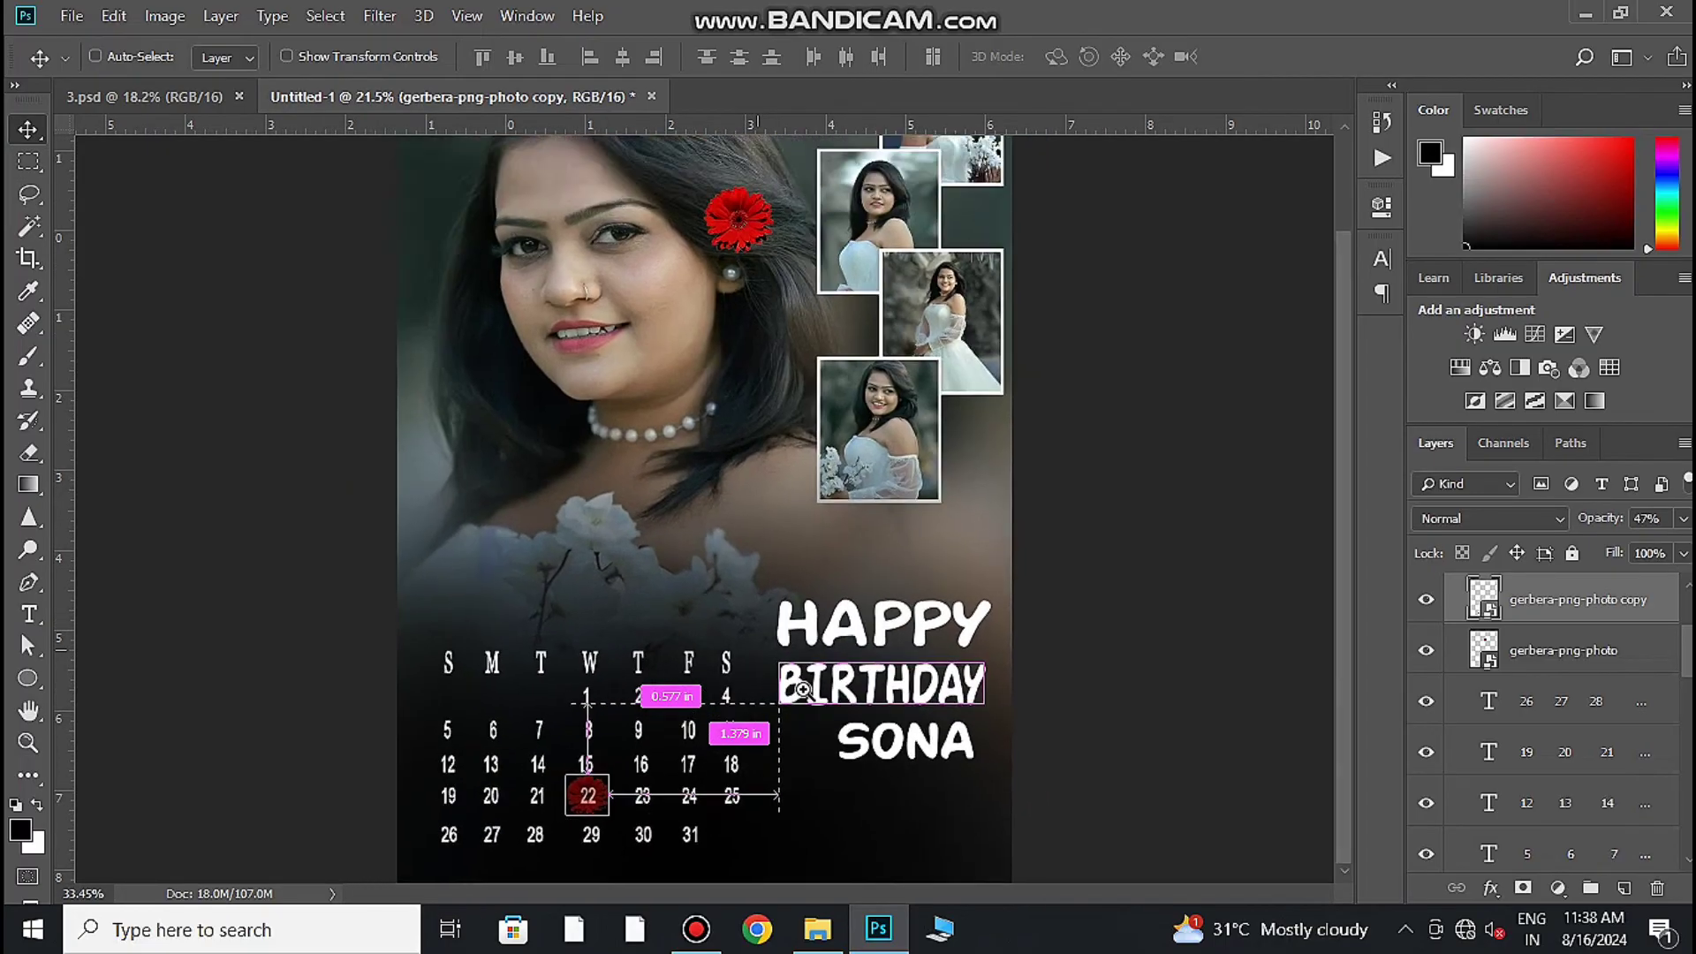
scroll(777, 693, "down", 2)
scroll(751, 693, "down", 1)
scroll(787, 722, "up", 1)
key("ctrl")
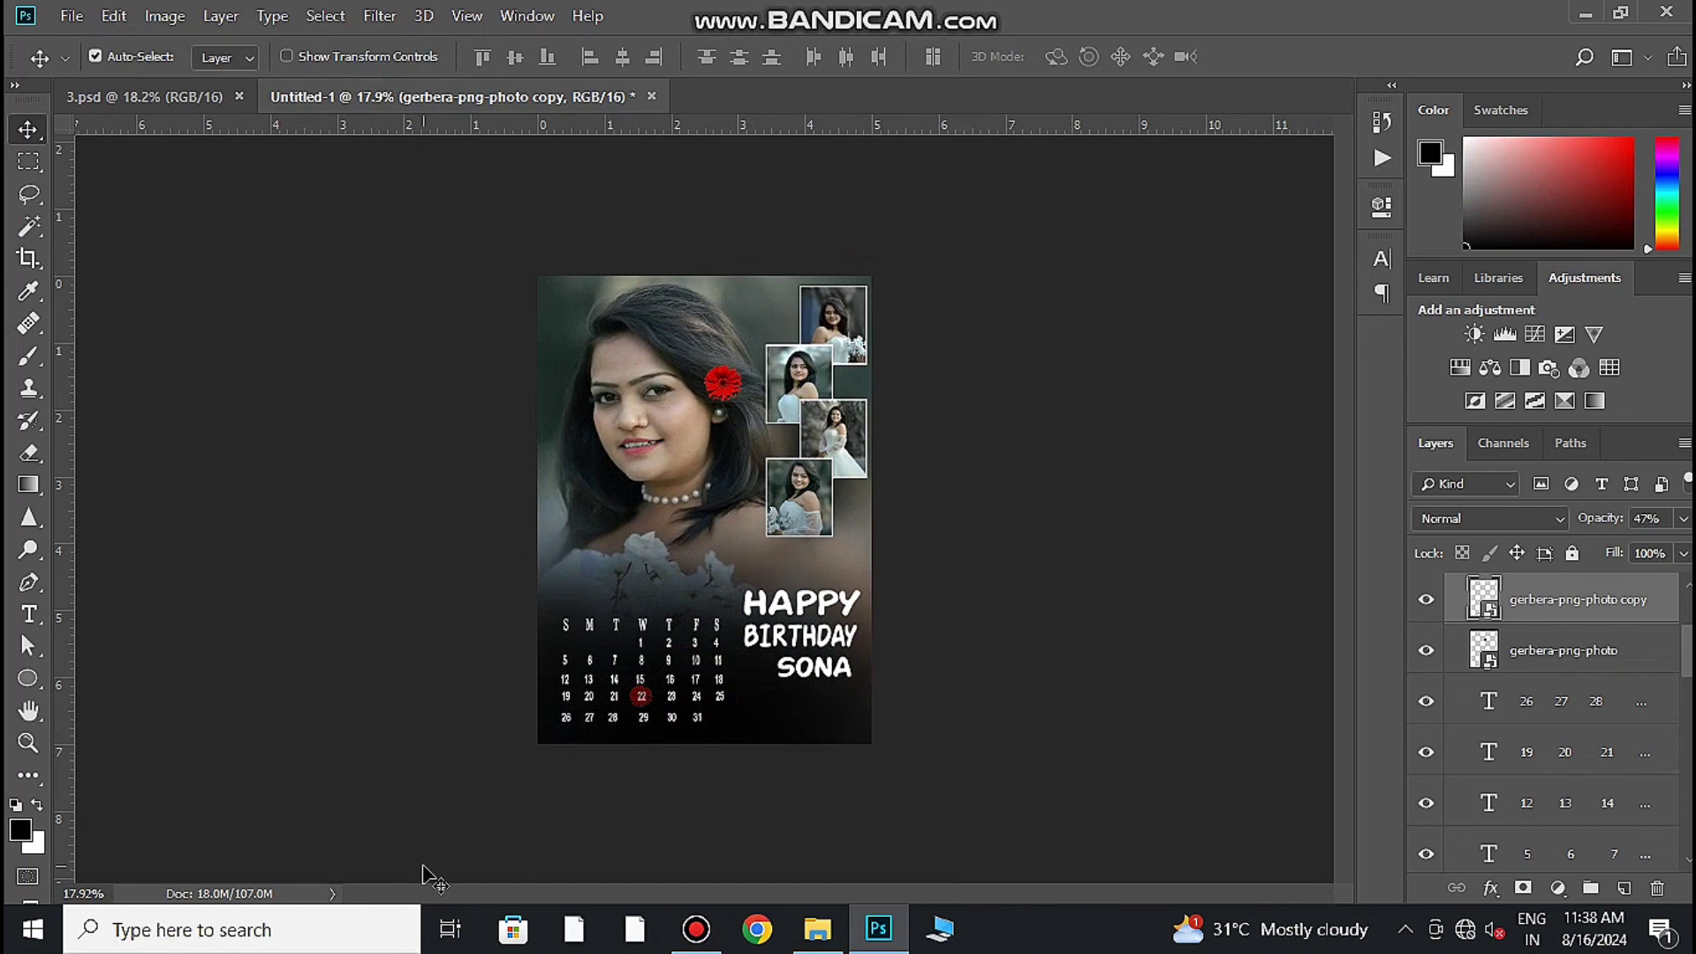
scroll(773, 512, "up", 1)
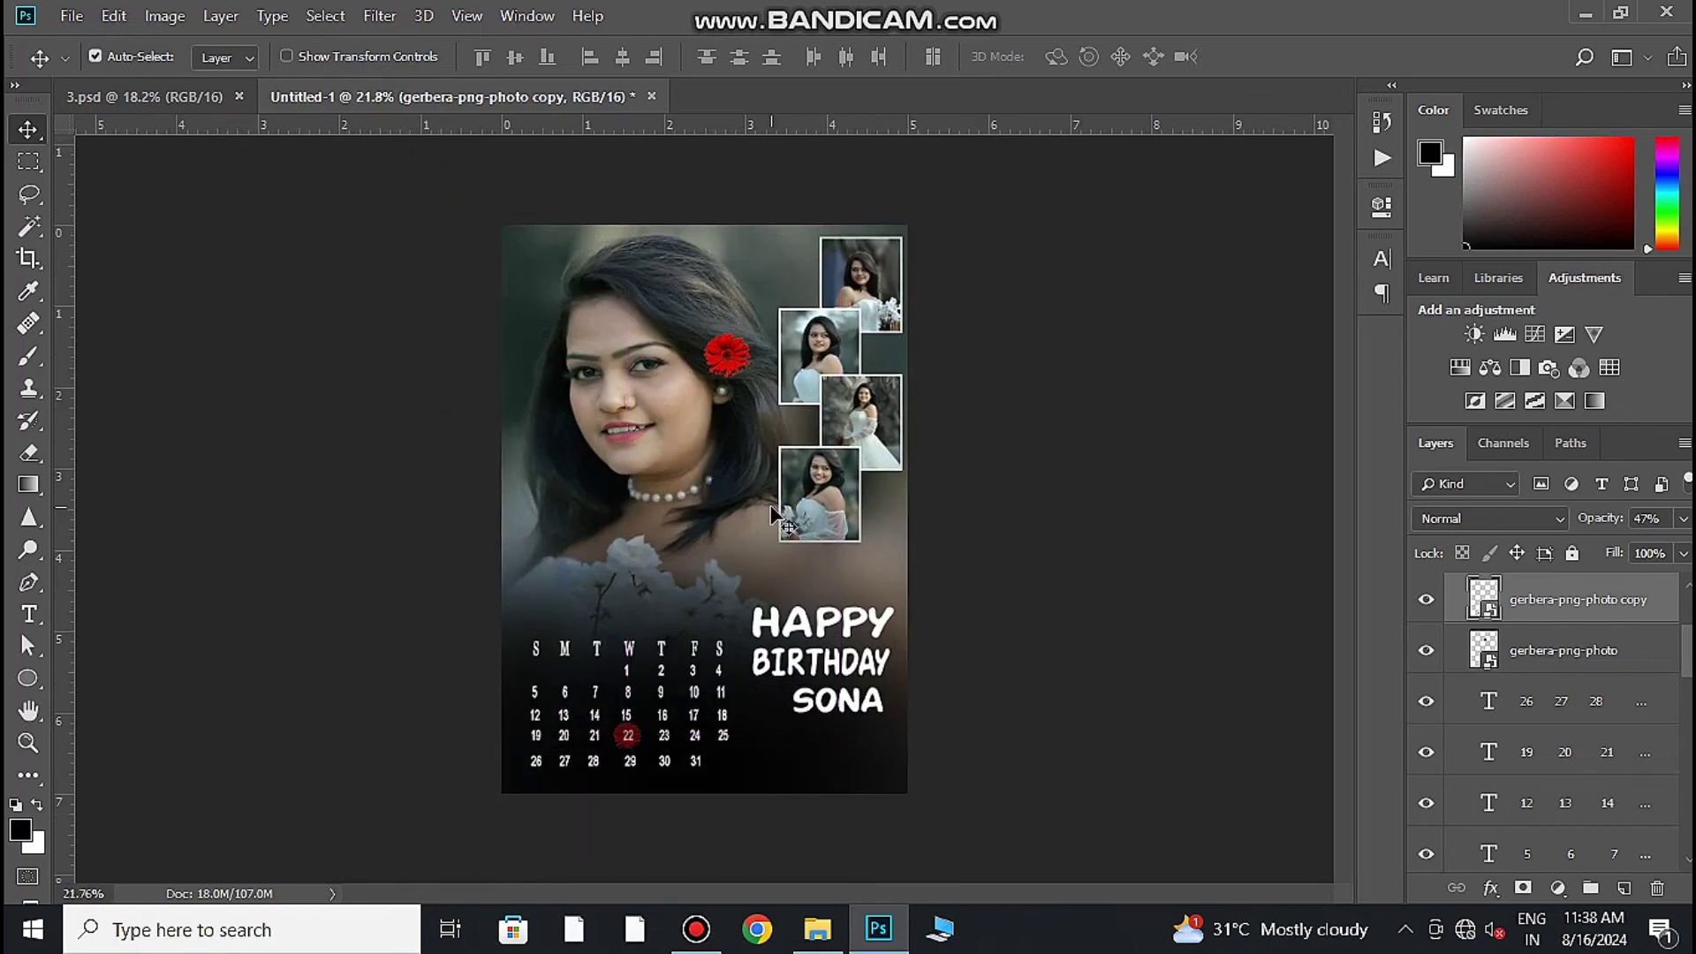